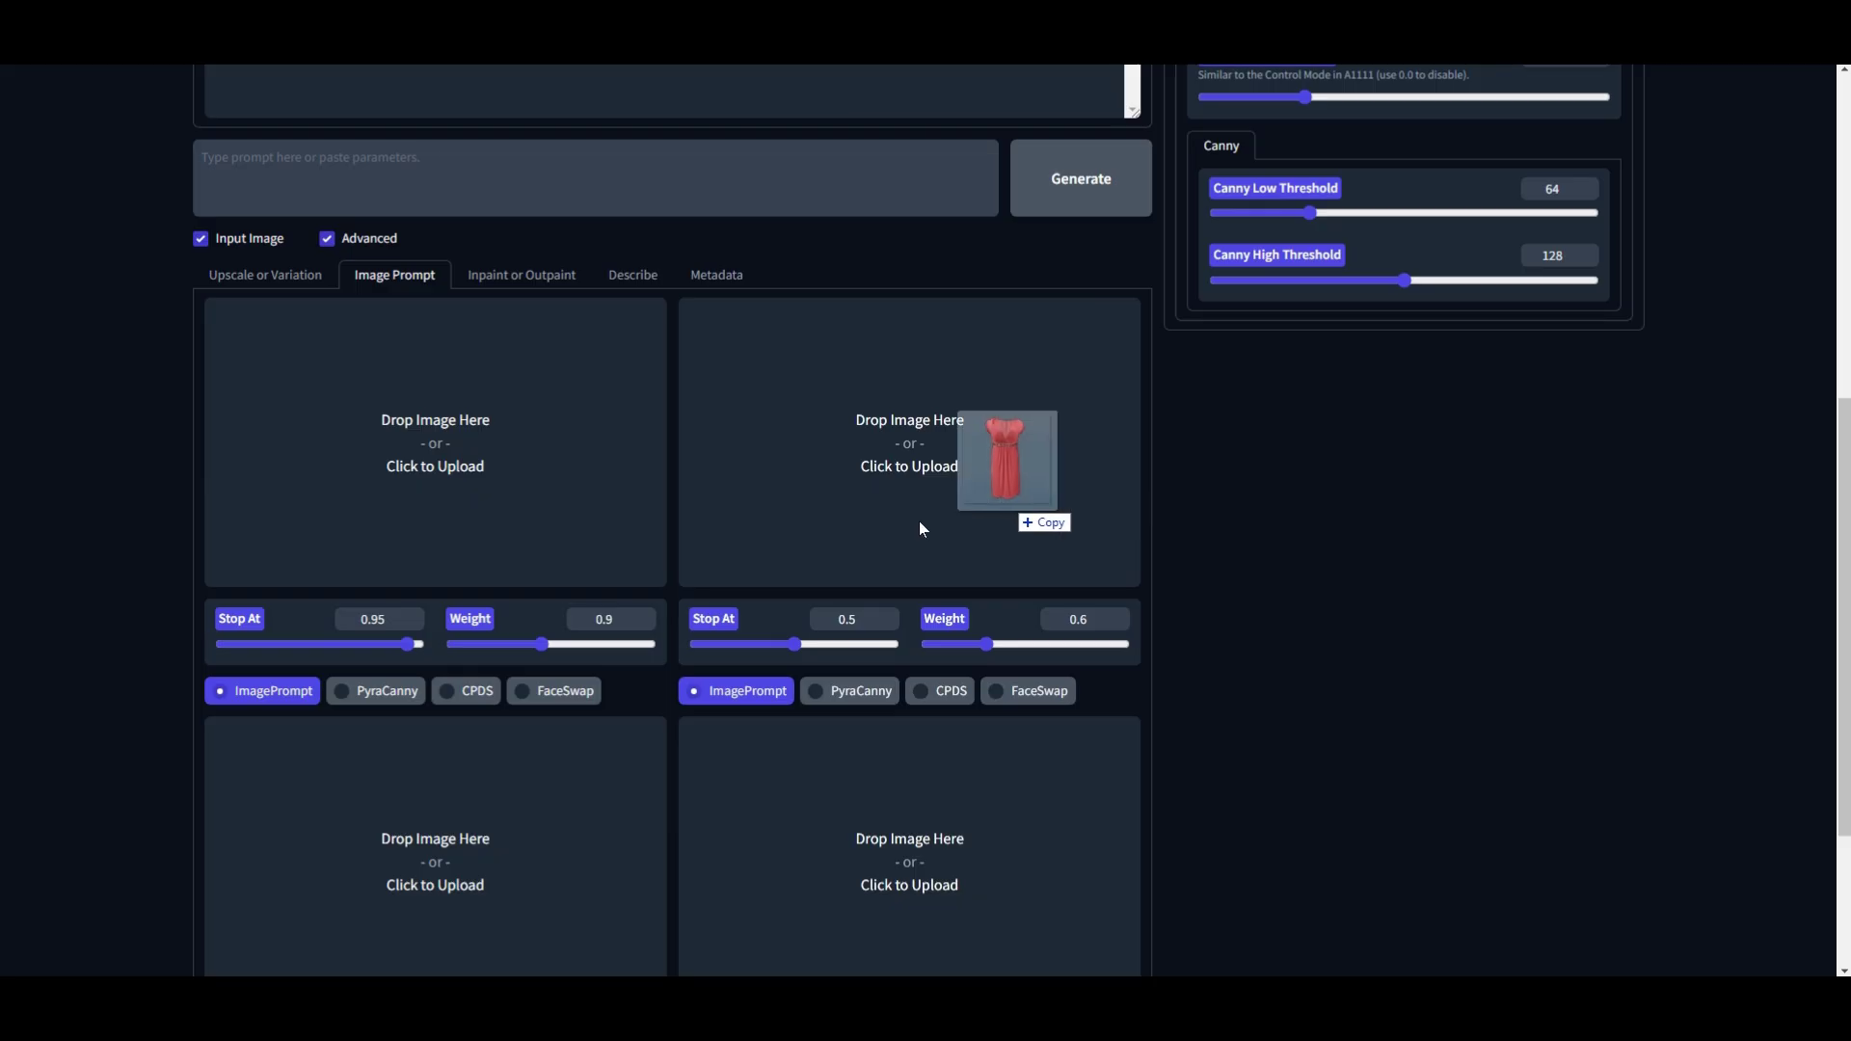
Drop the red dress into the Image Prompt slots and the photo into the inpaint area.
left_click_drag(920, 528, 339, 523)
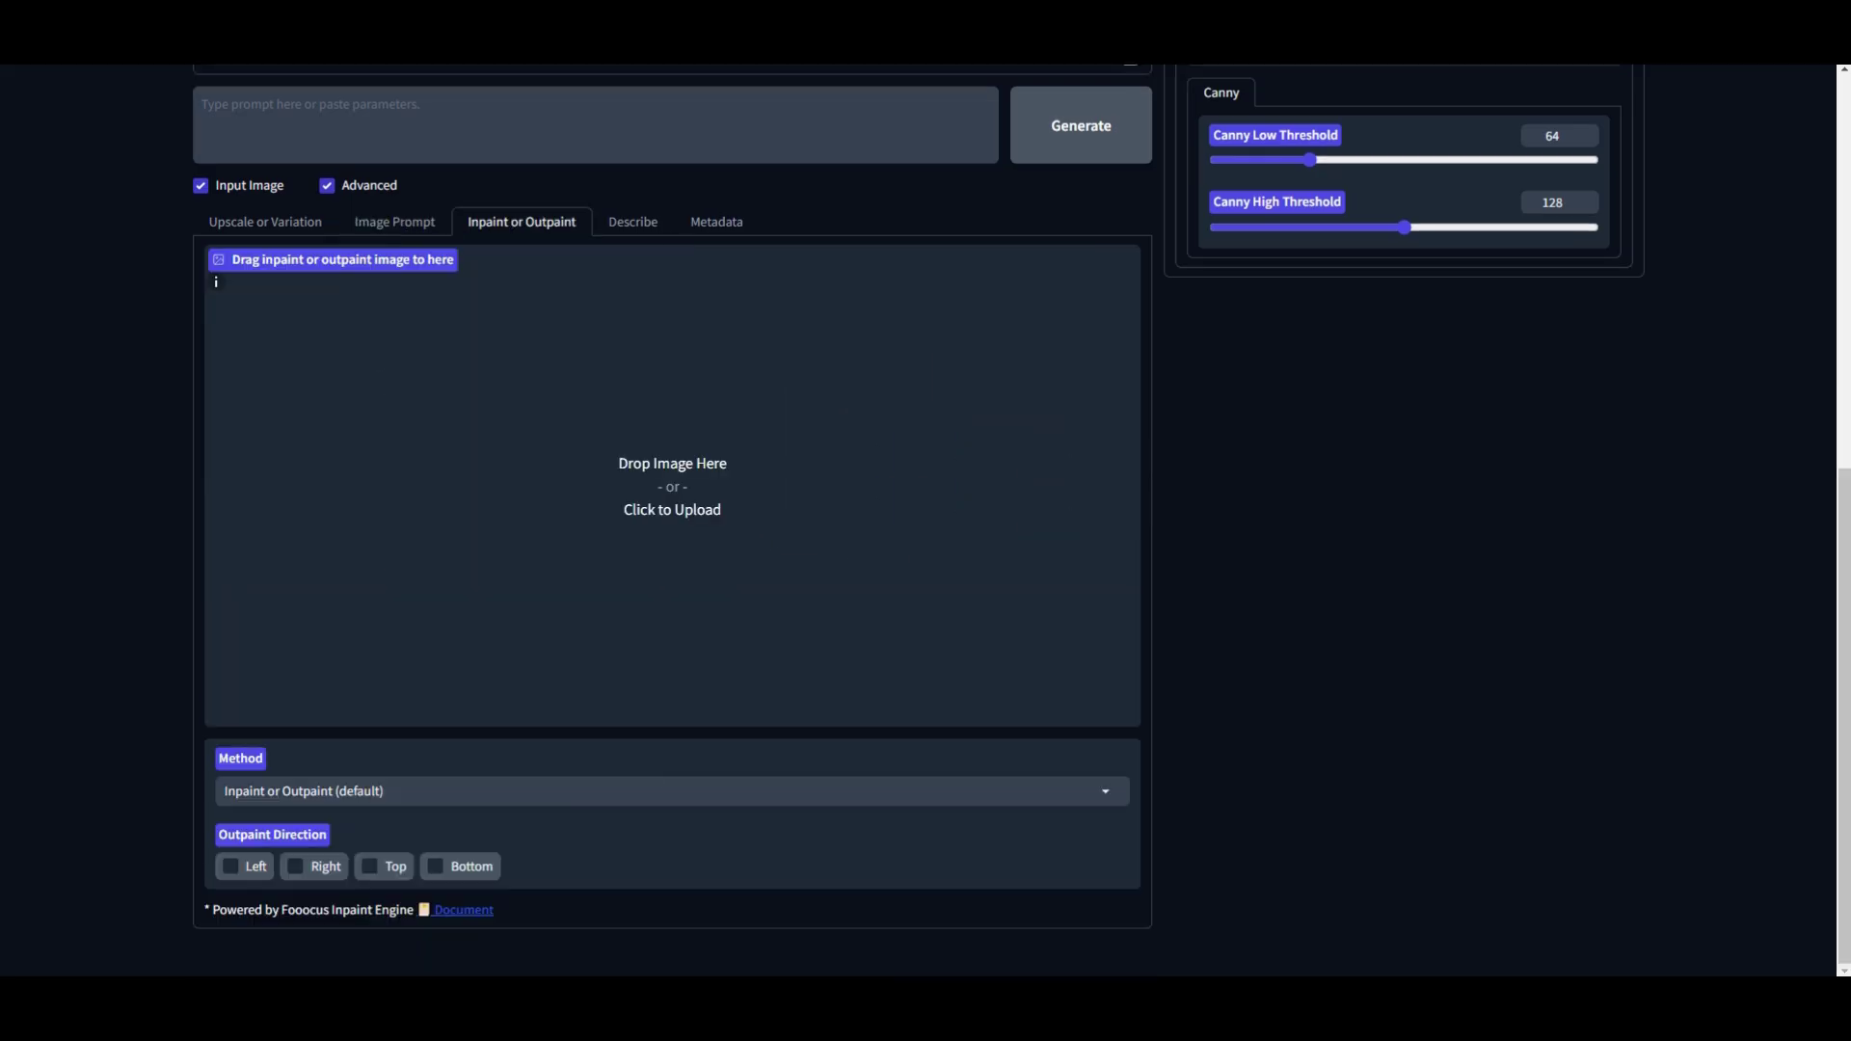
left_click_drag(1205, 525, 654, 552)
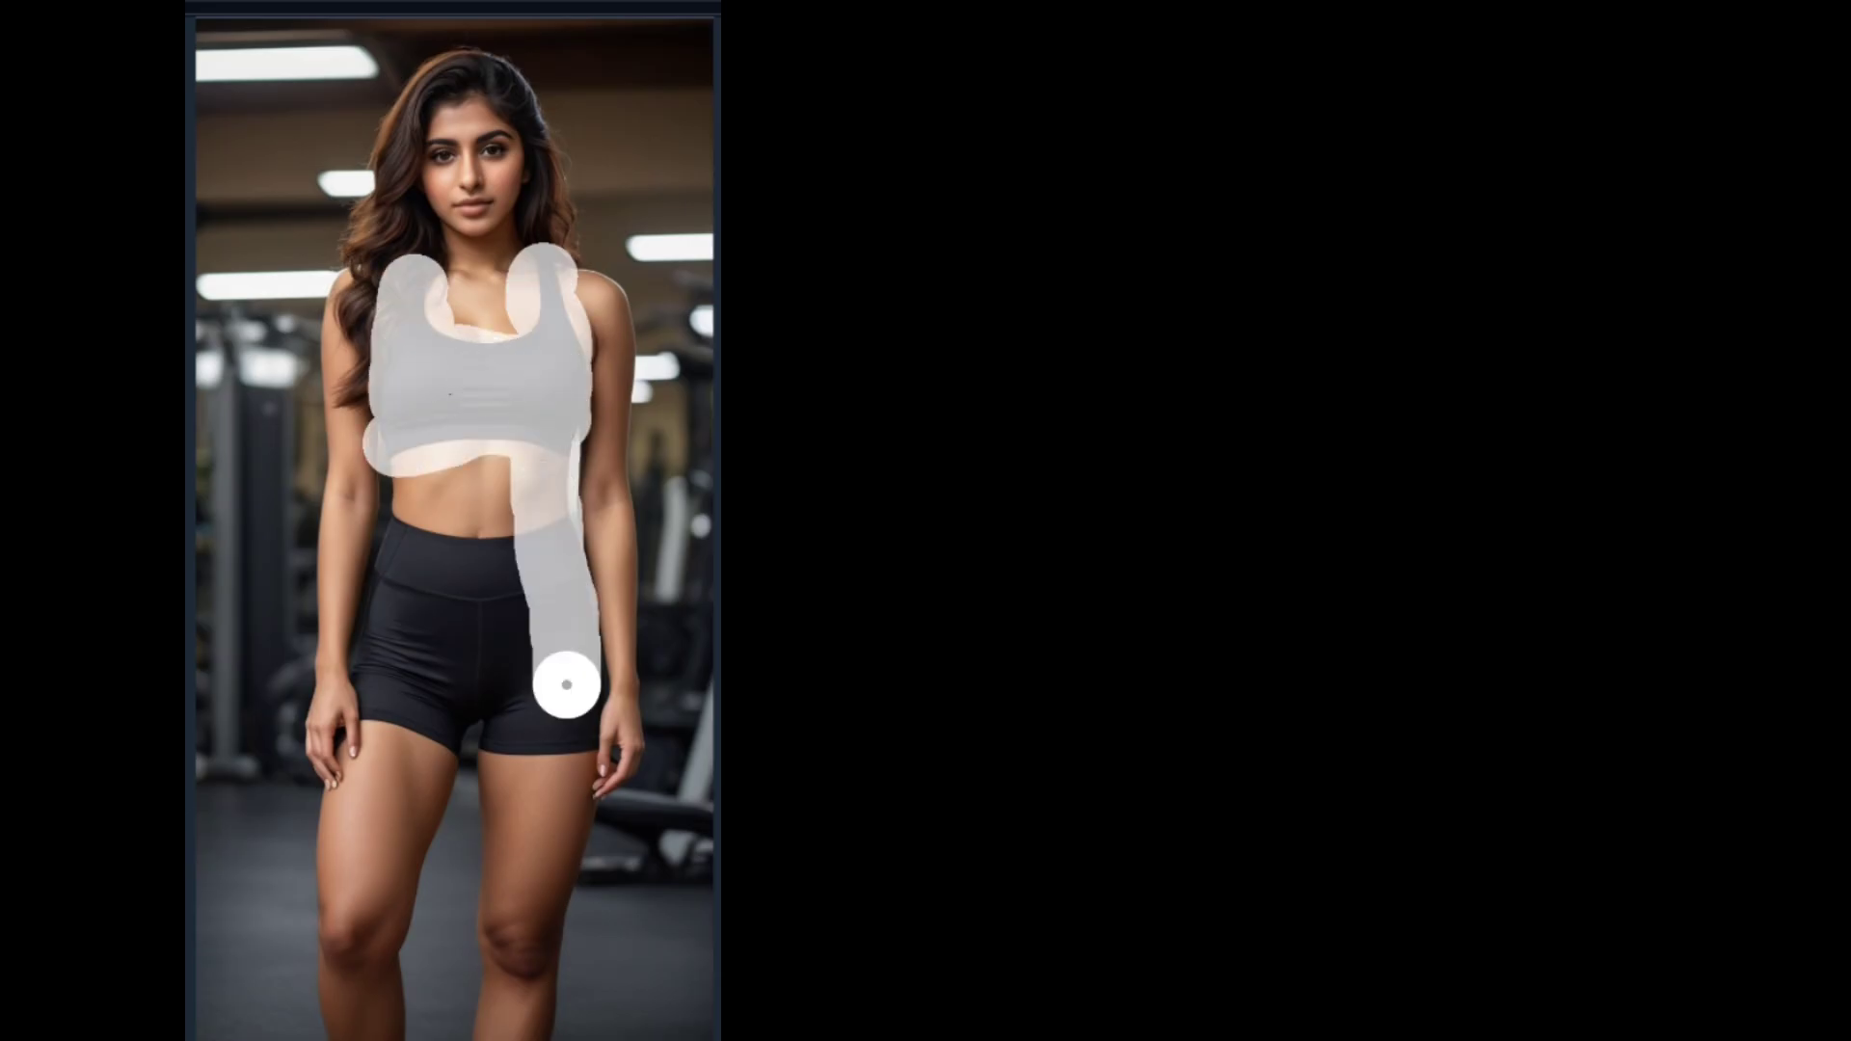
mouse_move(566, 681)
left_mouse_down()
mouse_move(459, 521)
mouse_move(497, 765)
left_mouse_up()
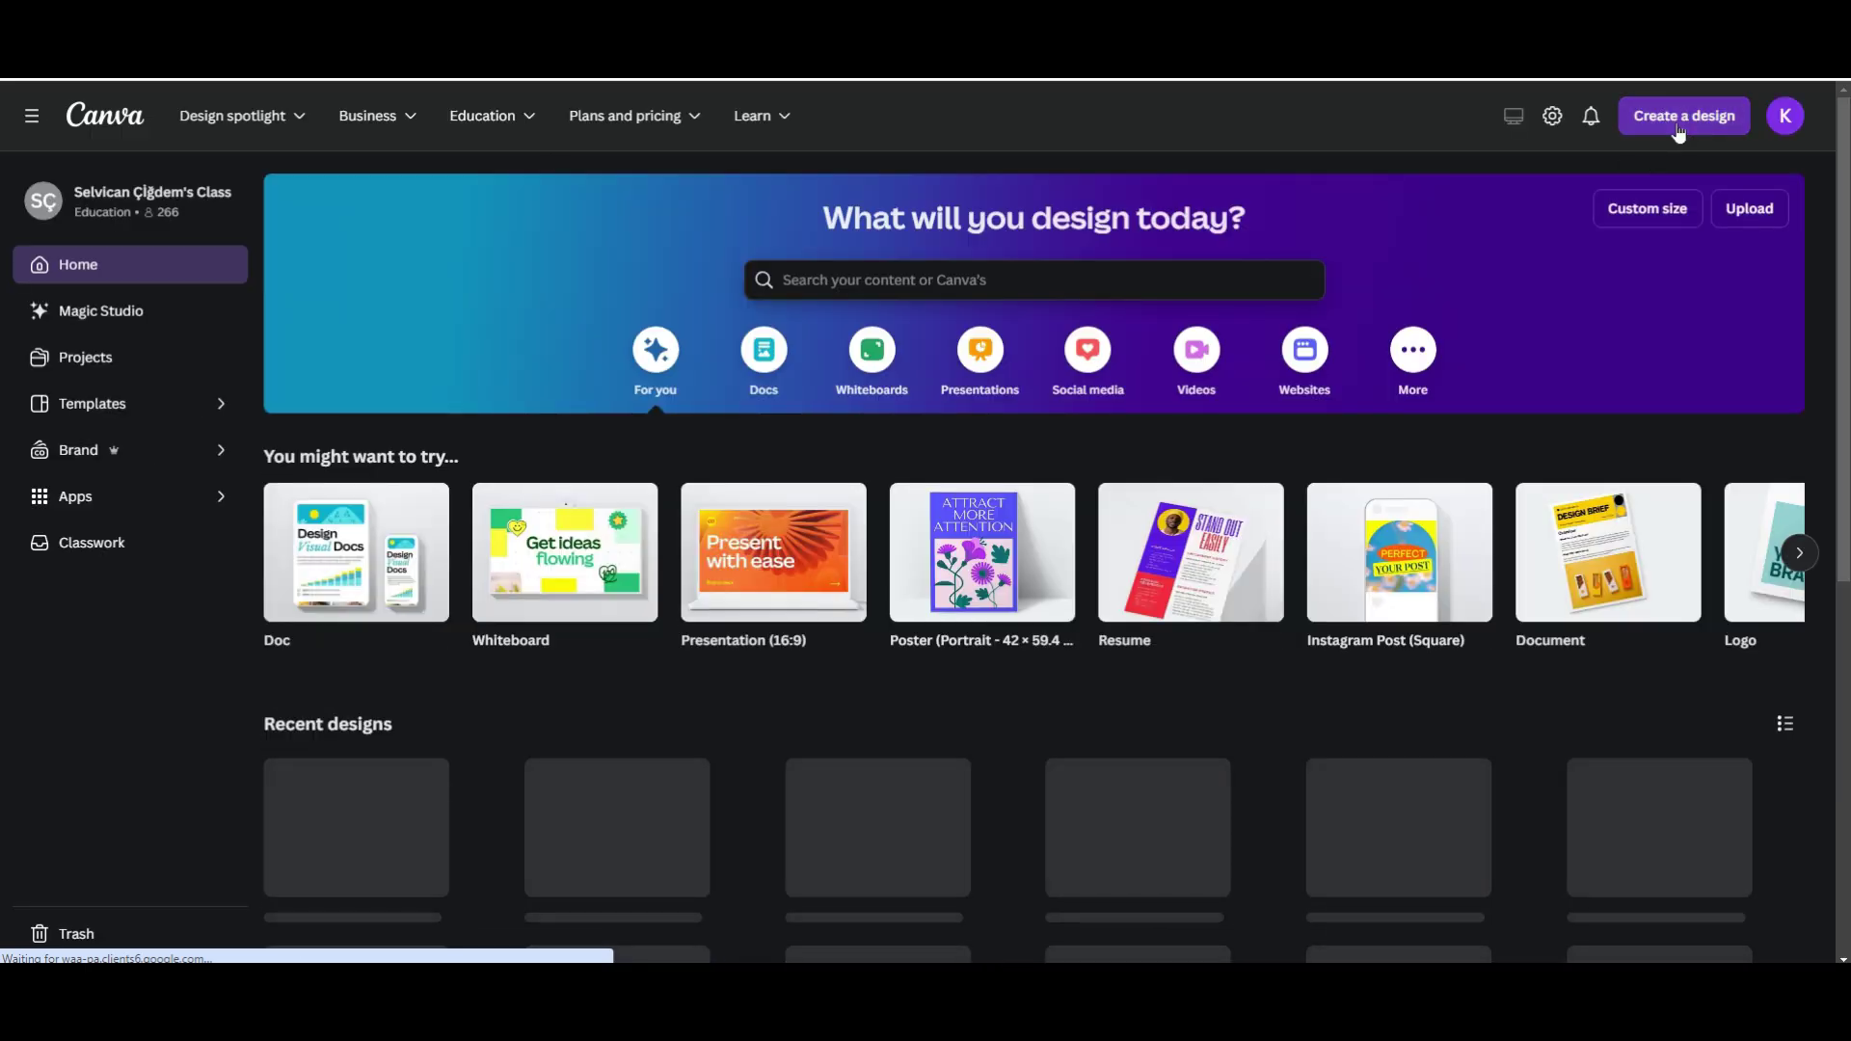
Create a new custom-size 1080 × 1080 px blank design.
left_click(1678, 121)
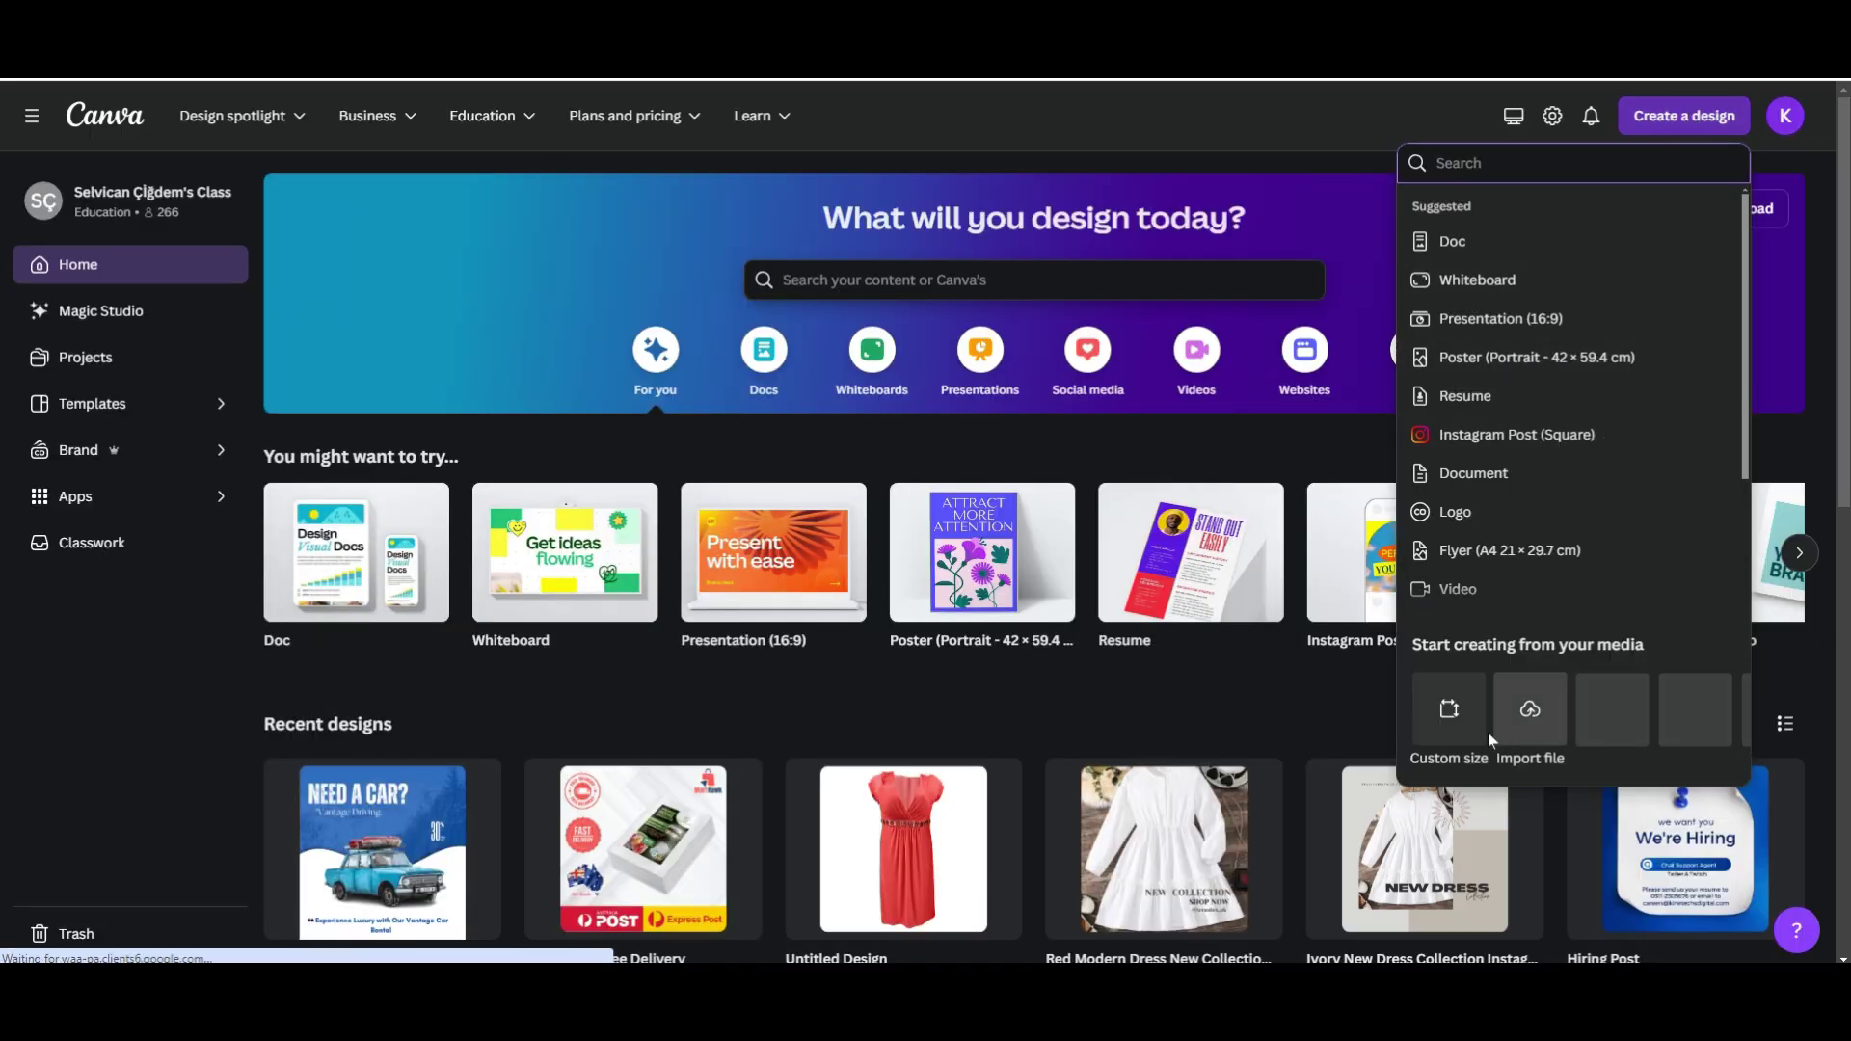
left_click(1477, 731)
type("10")
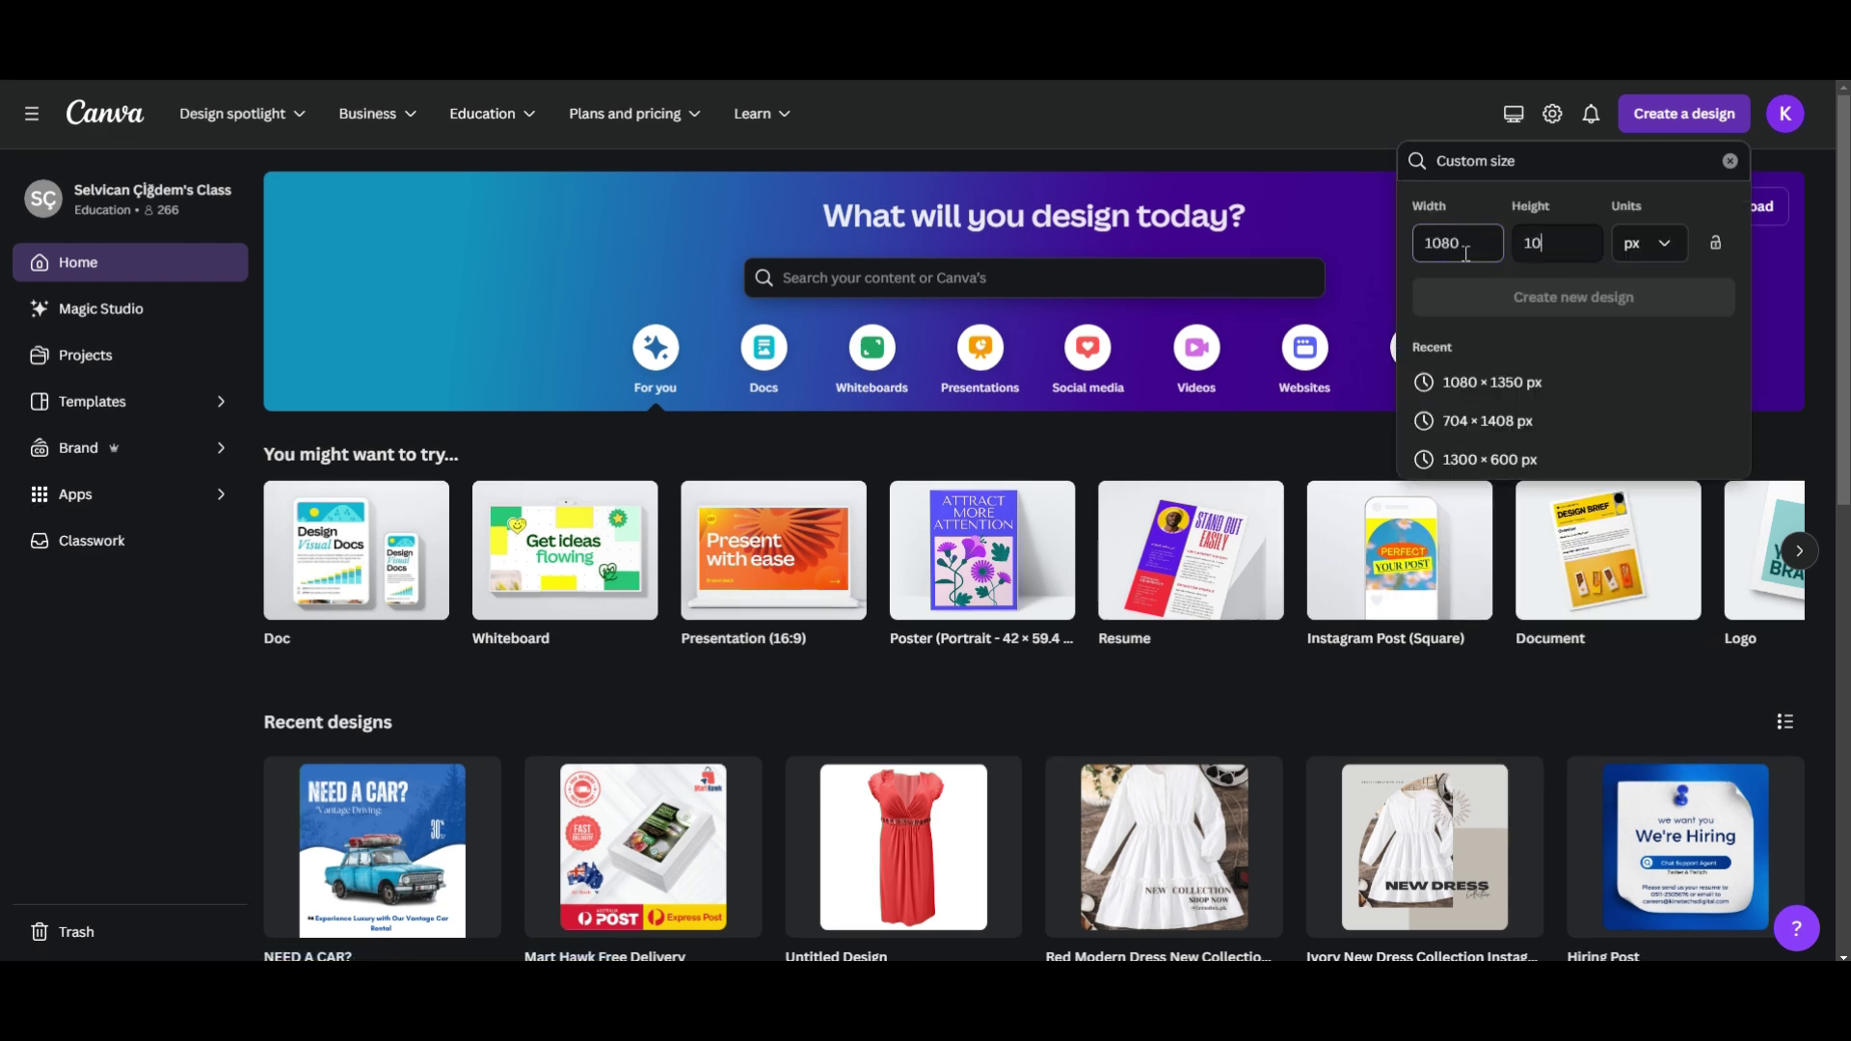
type("80")
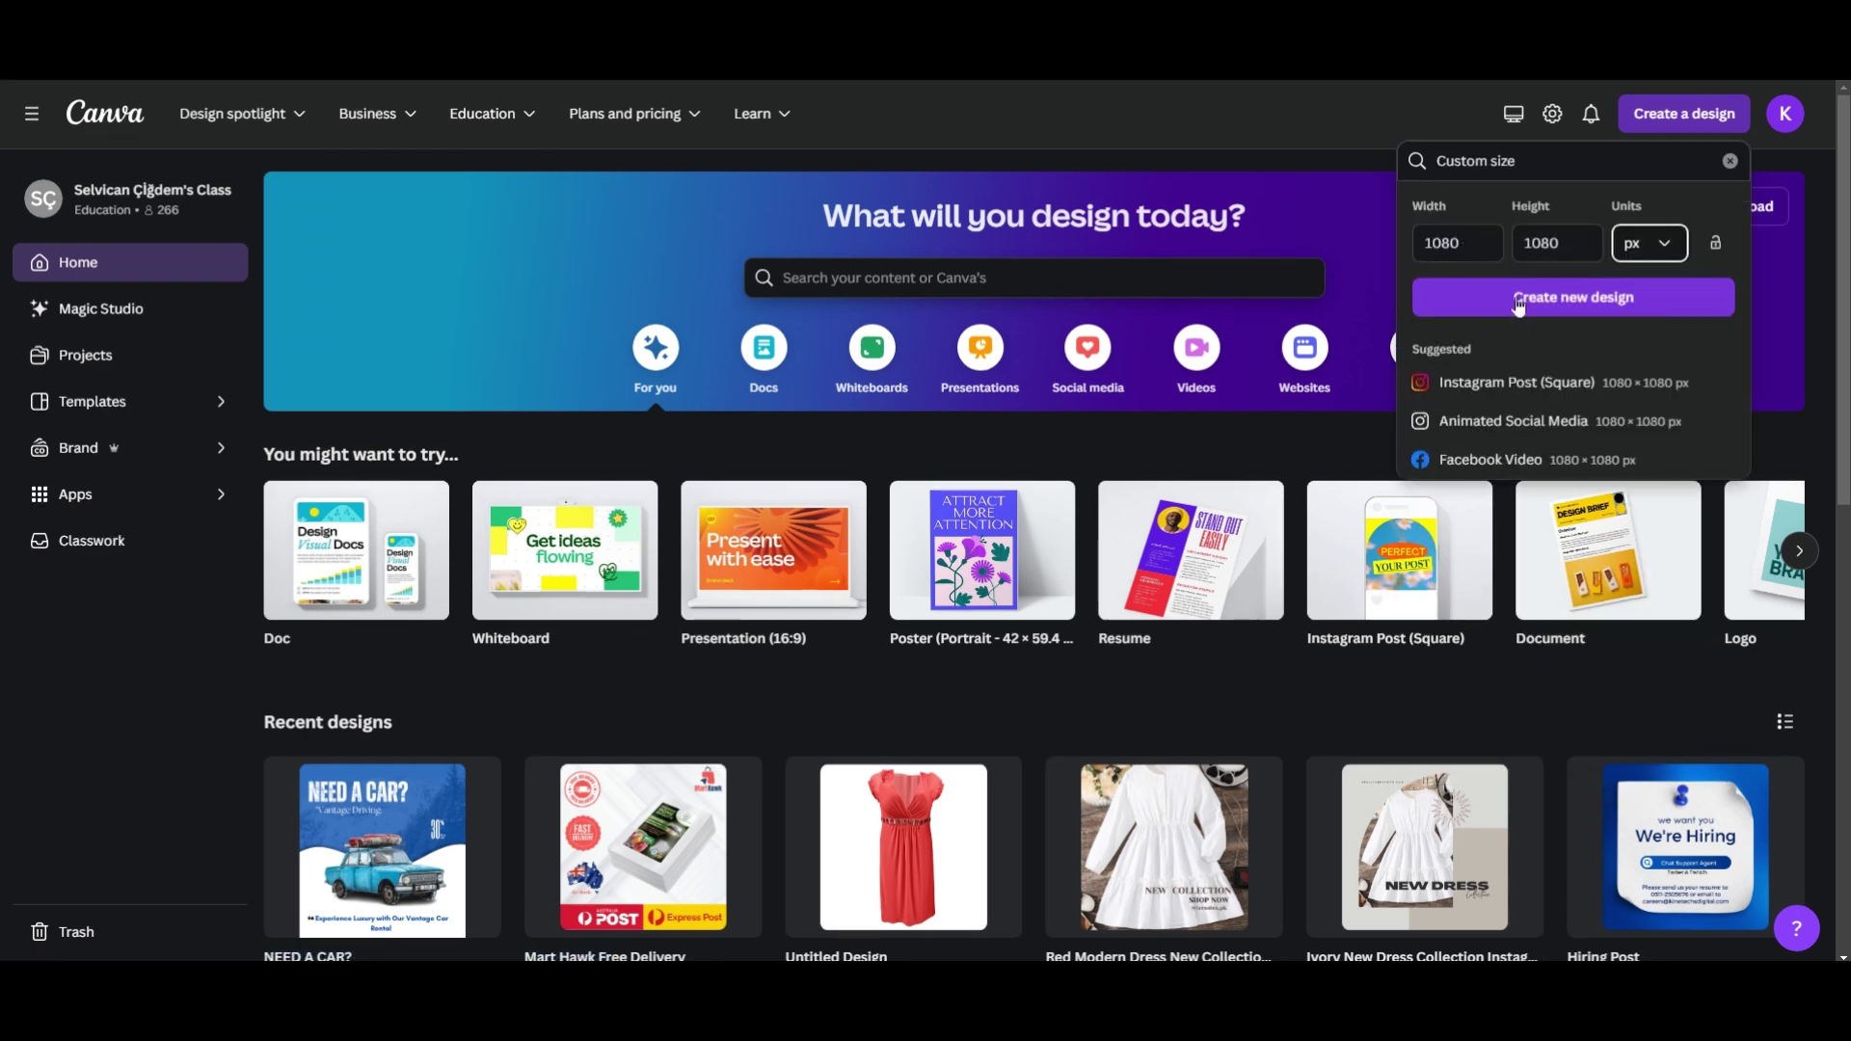
left_click(1426, 298)
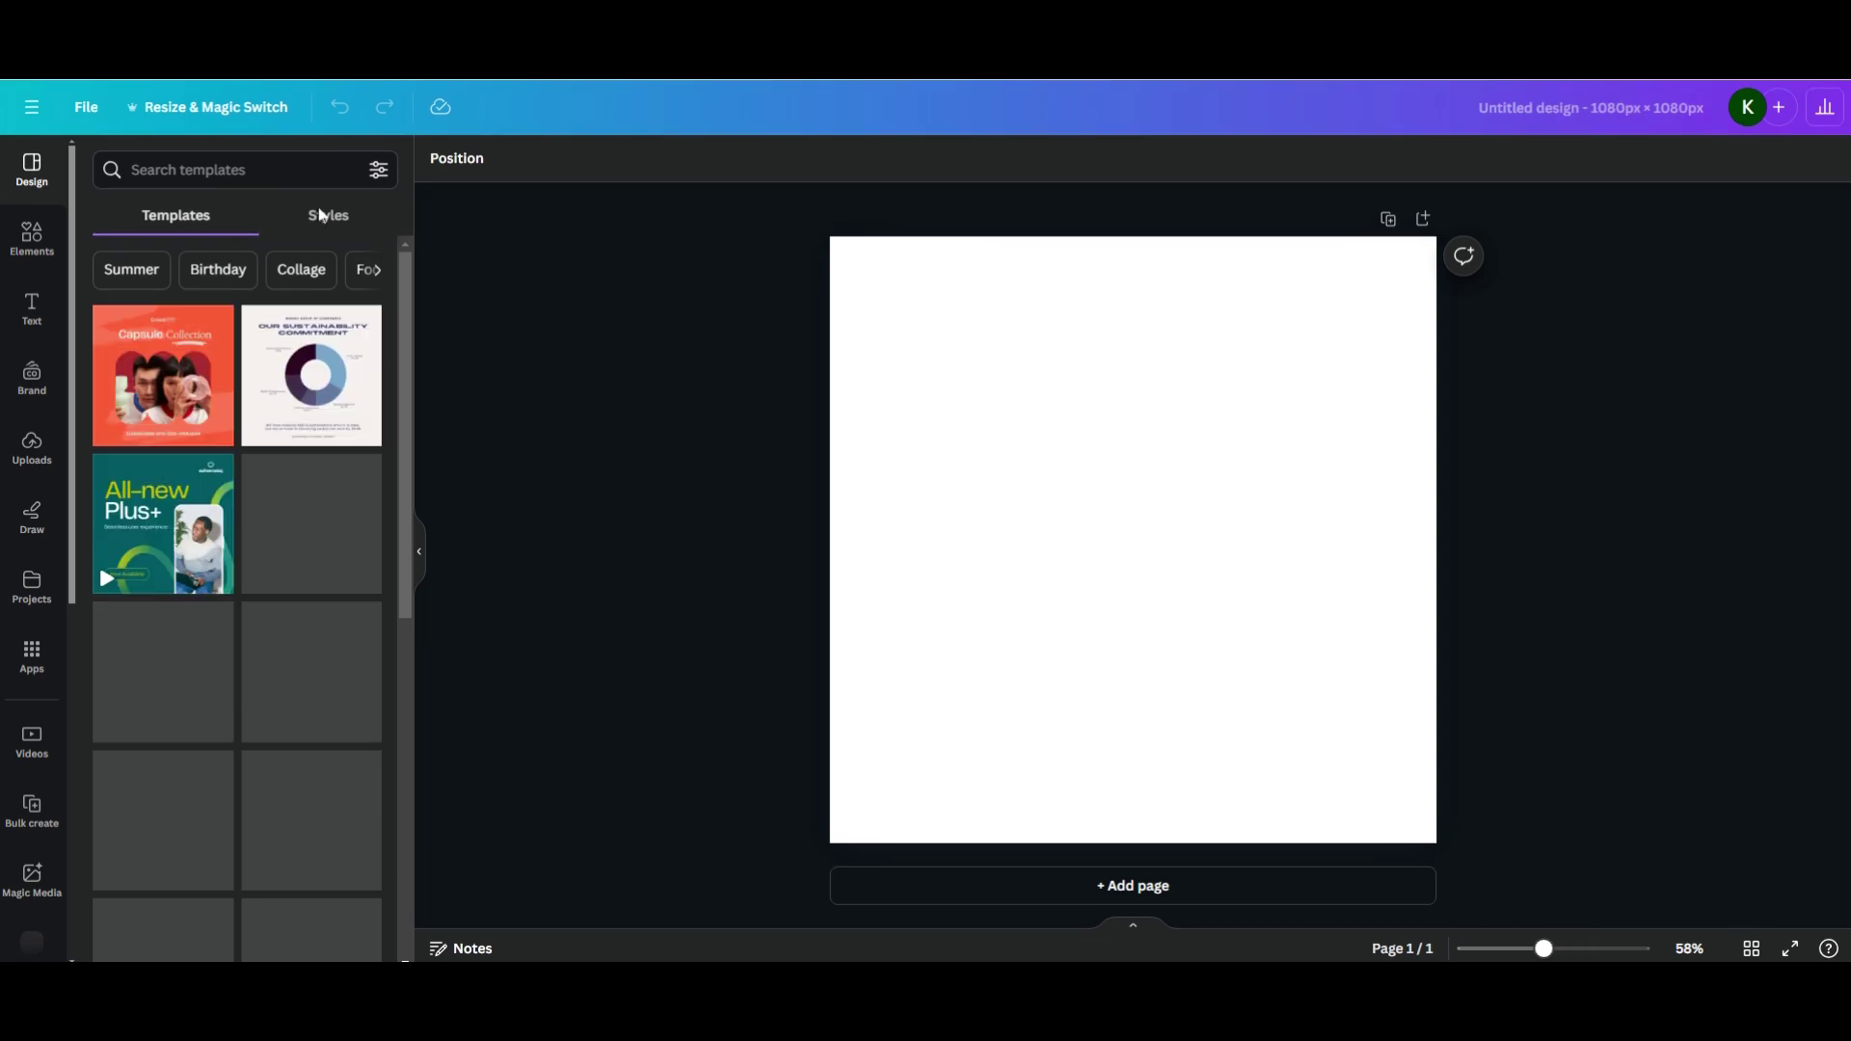
Search Elements for 'dress', filter to Photos and browse the results.
left_click(32, 239)
left_click(197, 171)
type("dress")
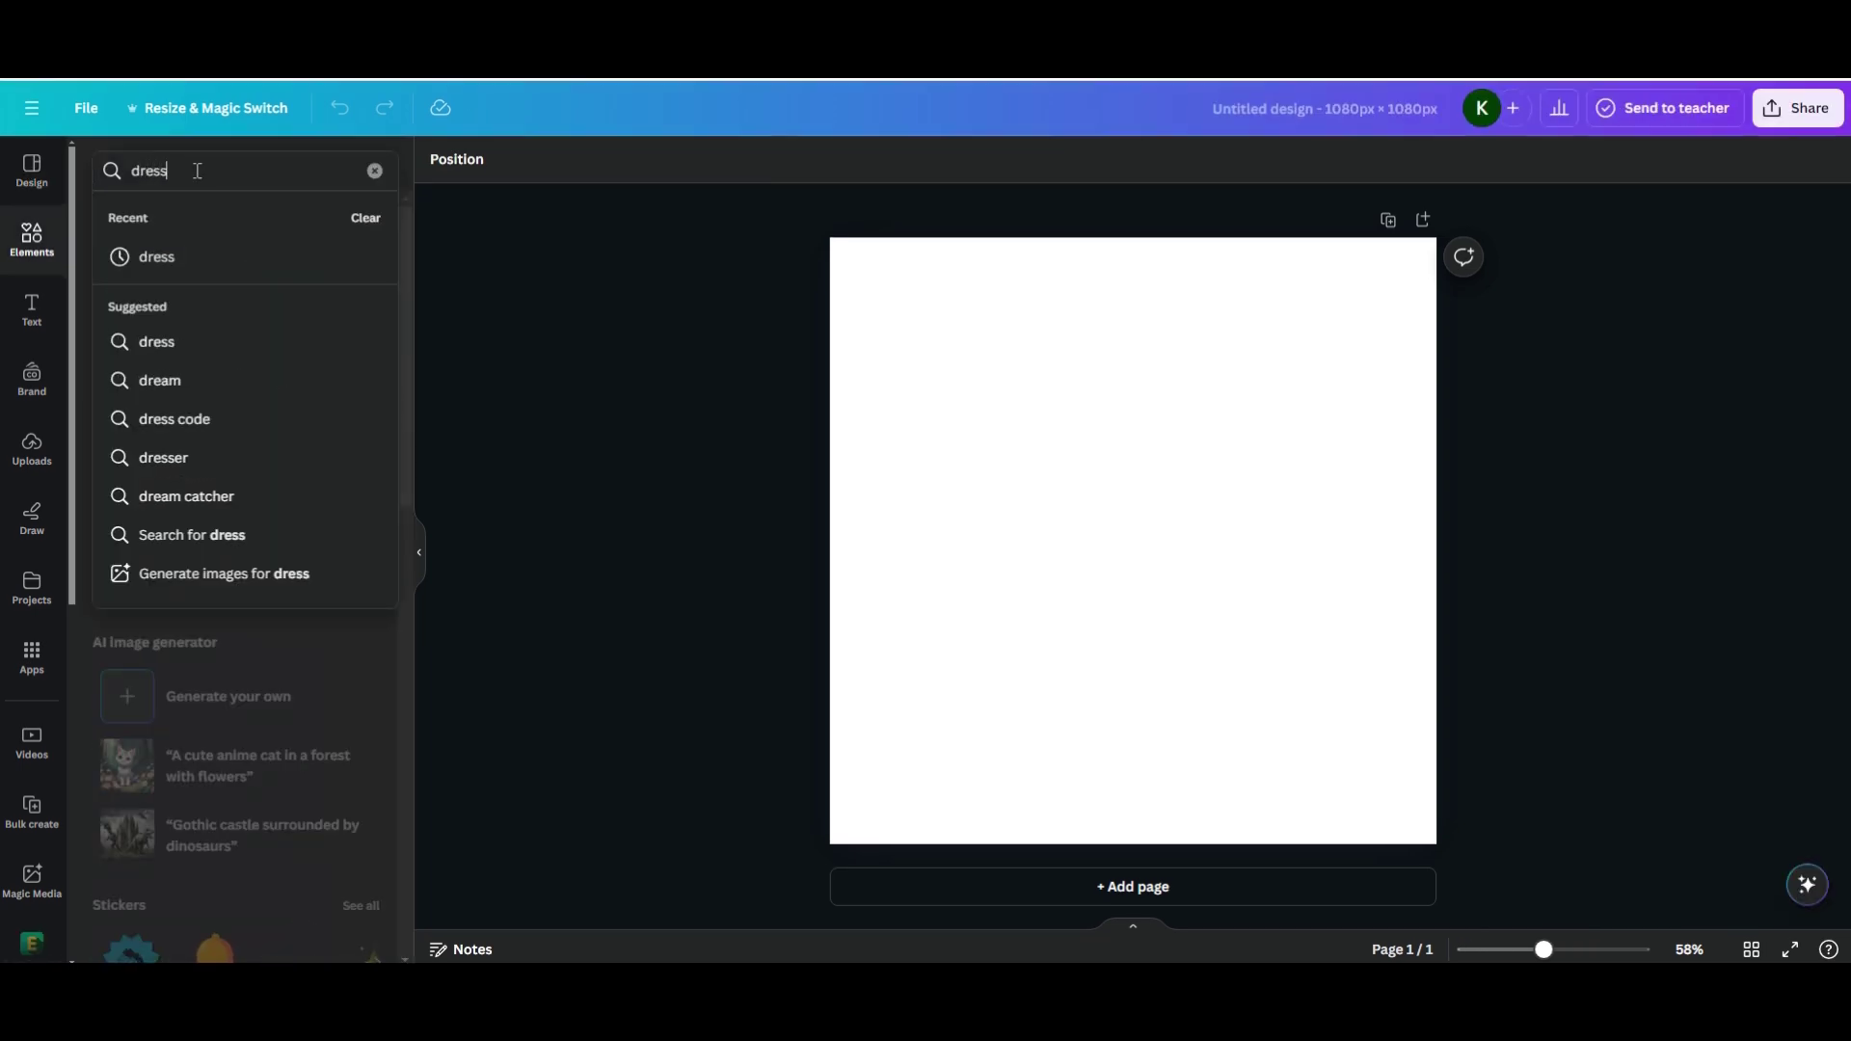
key("Return")
left_click(231, 214)
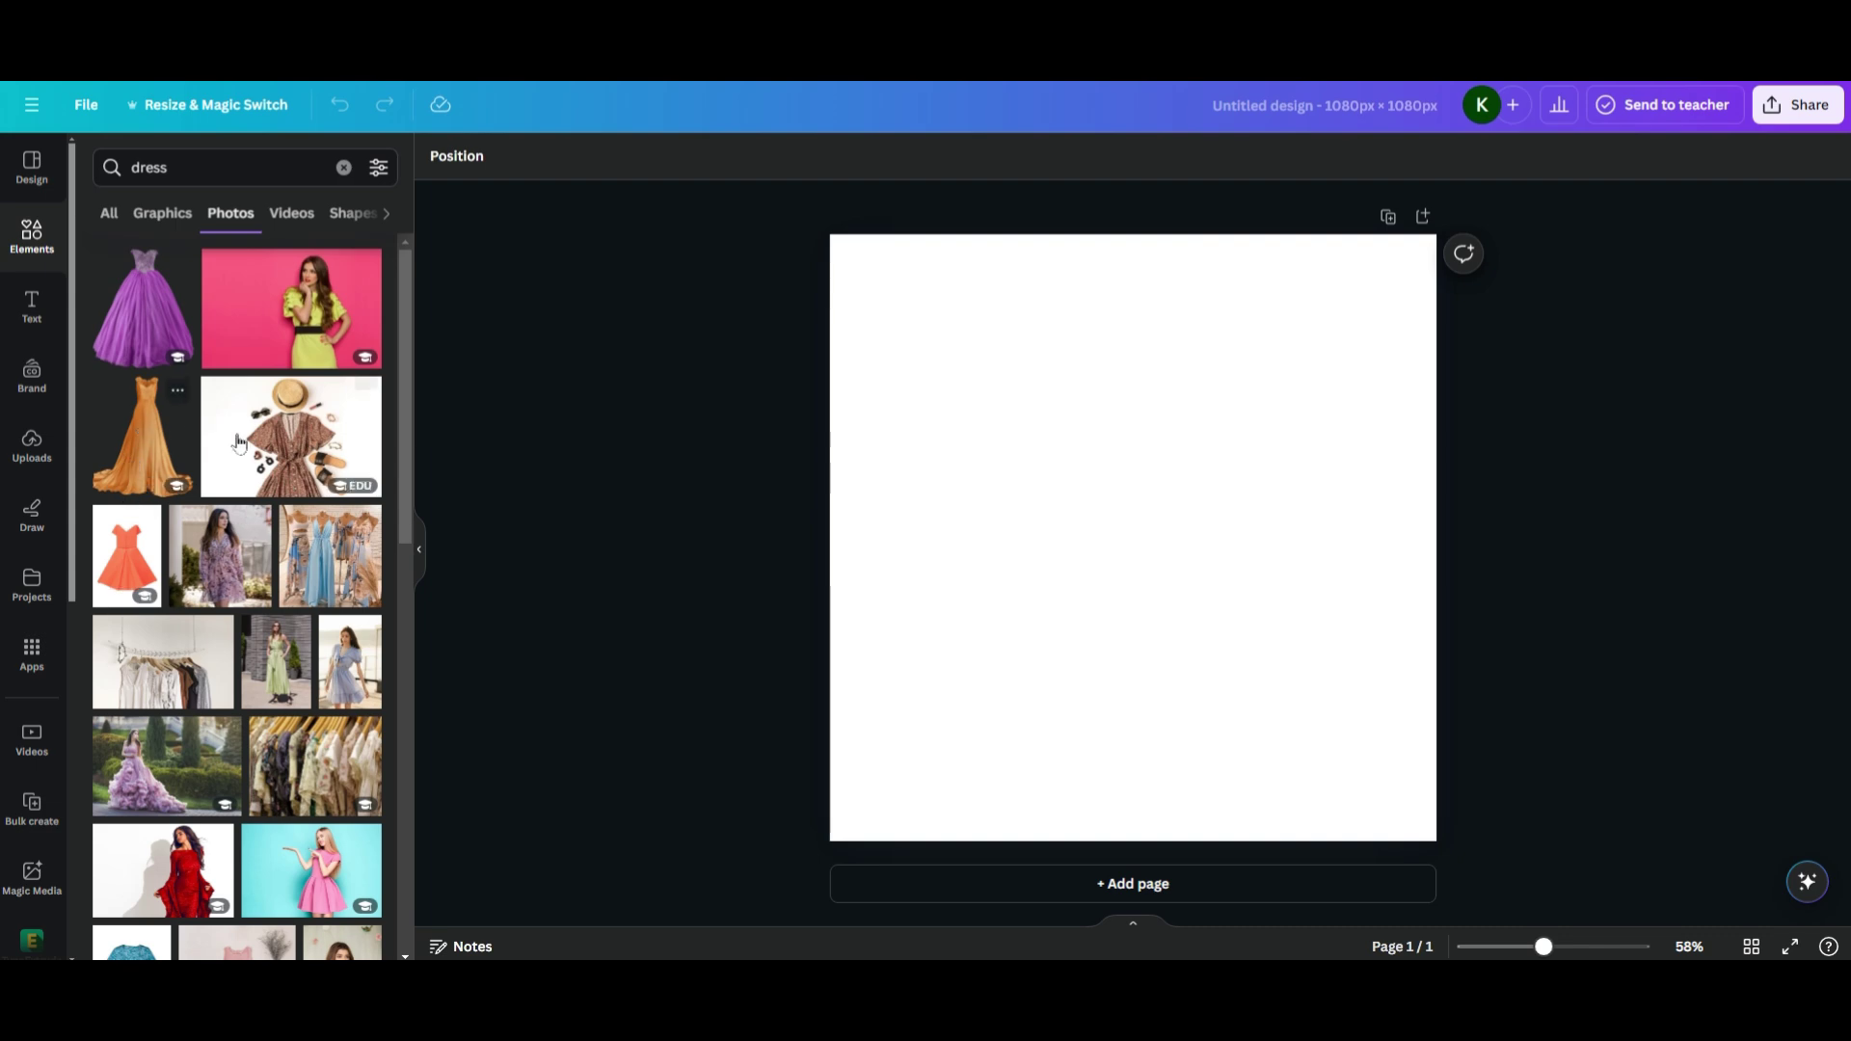
scroll(221, 540, "down", 8)
scroll(228, 461, "down", 10)
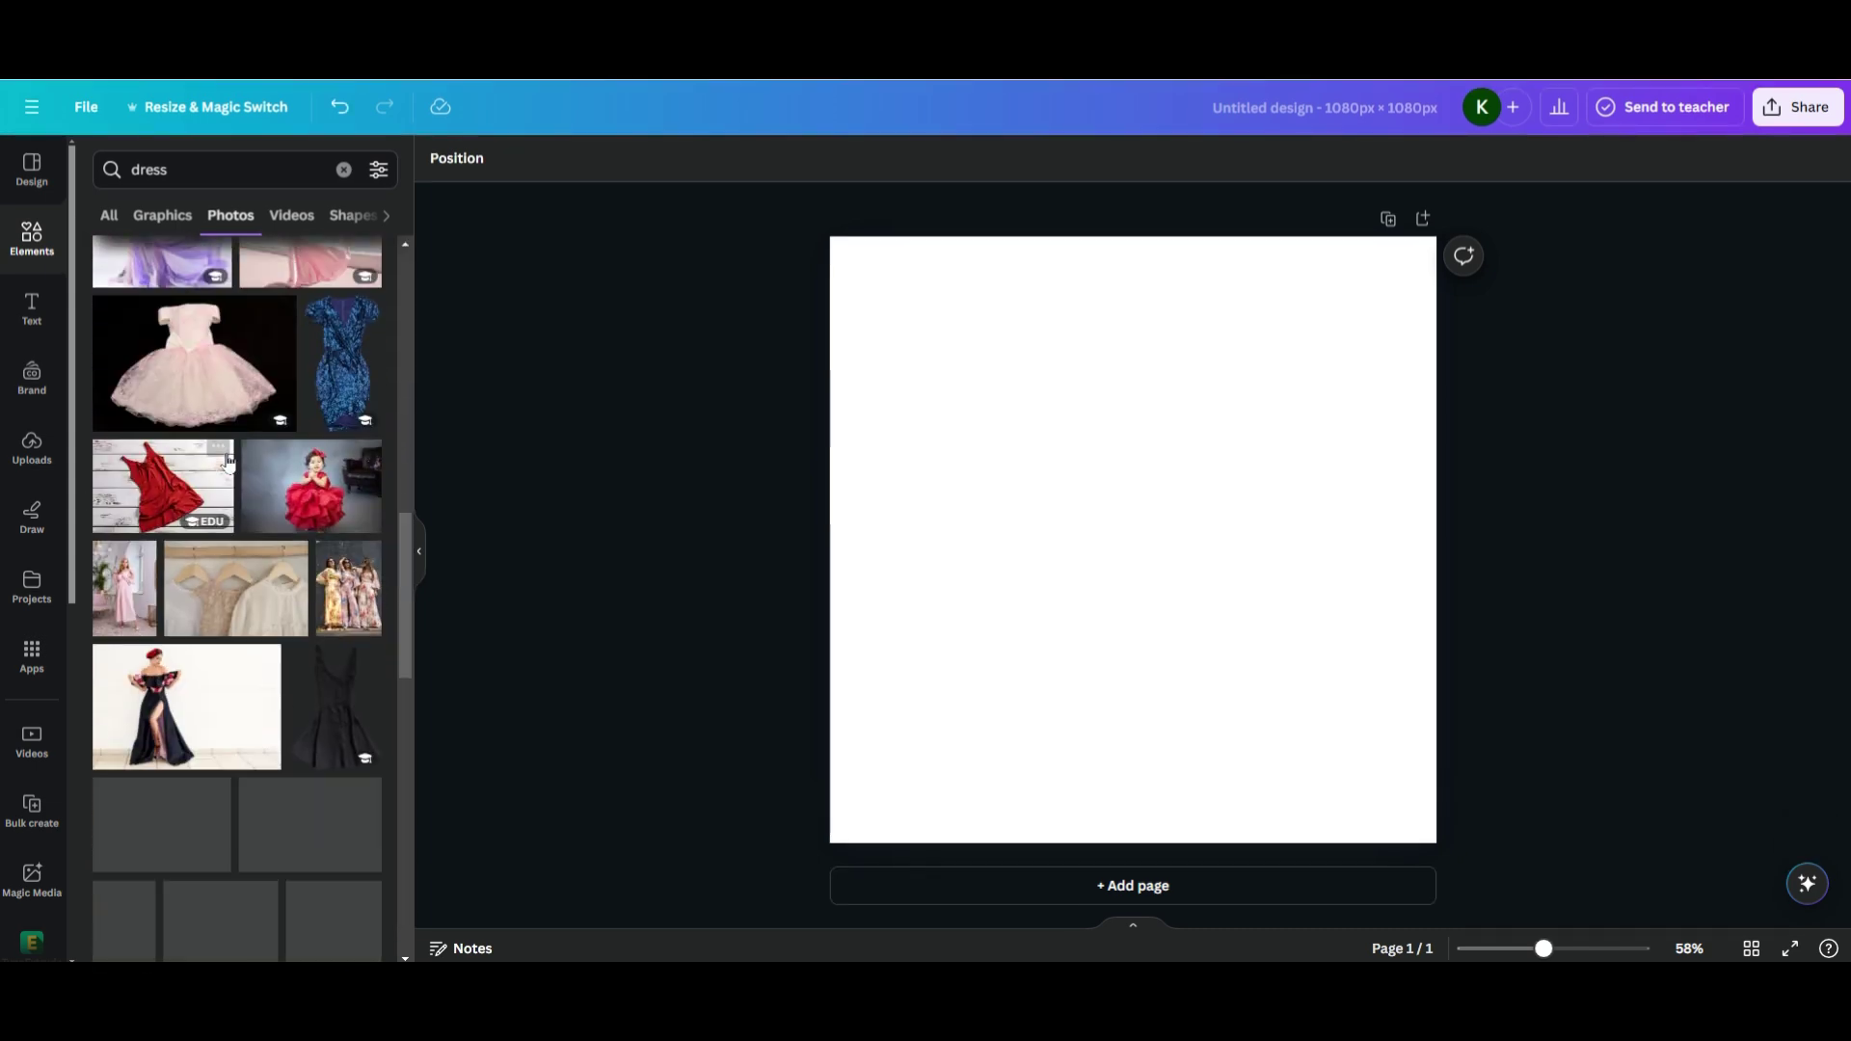
Add the dress photo, enlarge it to full page height, centre it, then bring up Share.
left_click(123, 572)
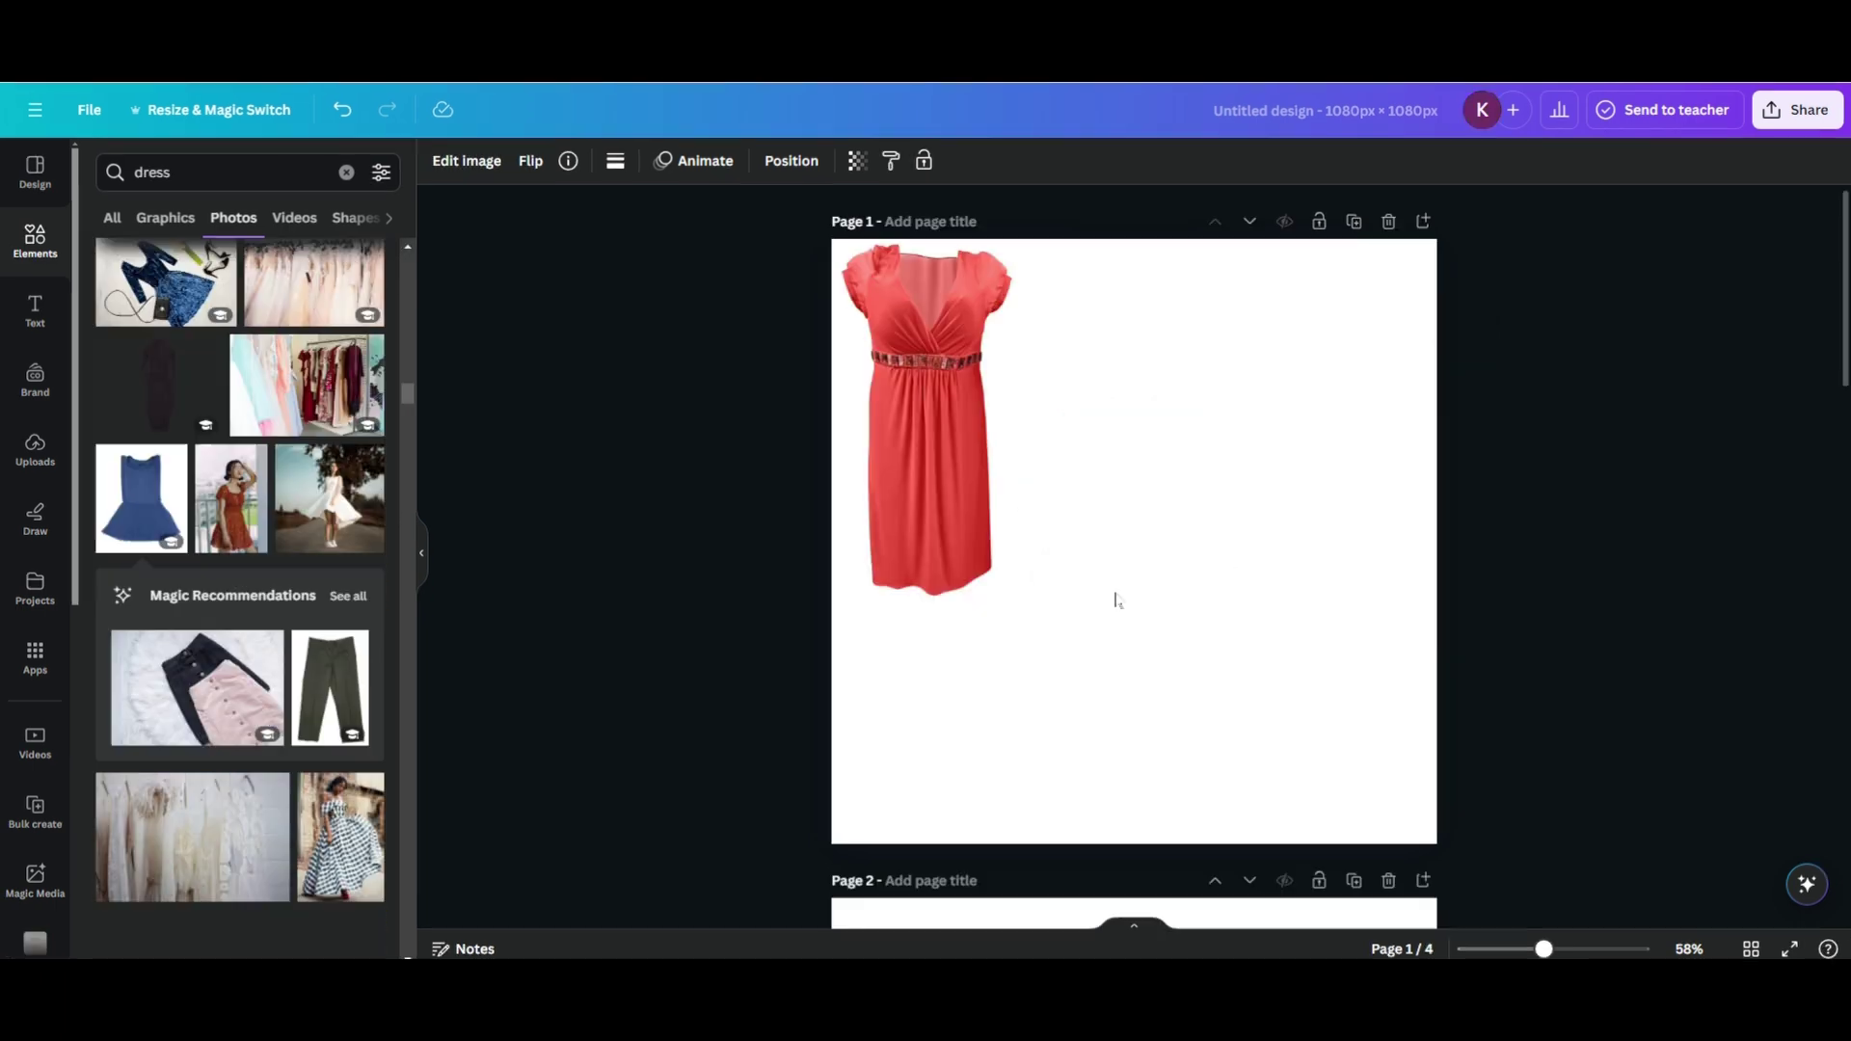
left_click(892, 388)
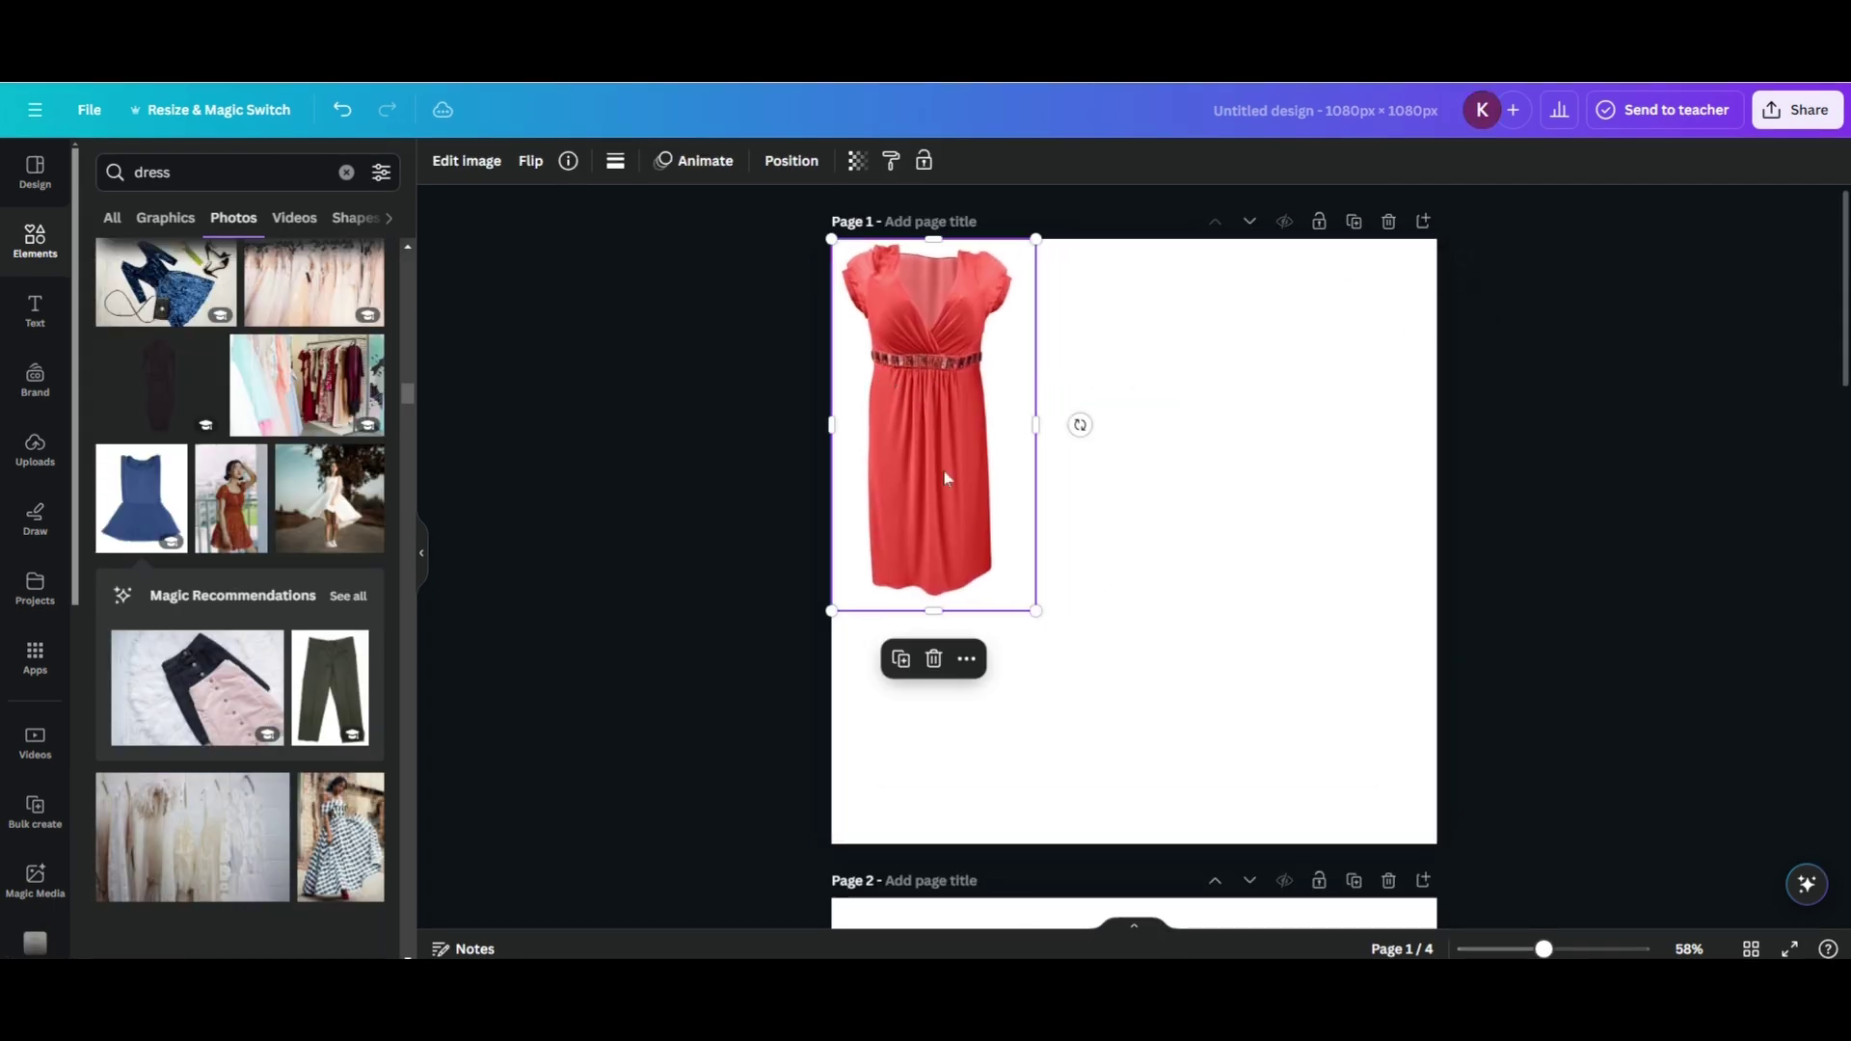
left_click_drag(1037, 613, 1188, 831)
left_click_drag(1032, 620, 1147, 620)
left_click(1552, 347)
left_click(1785, 104)
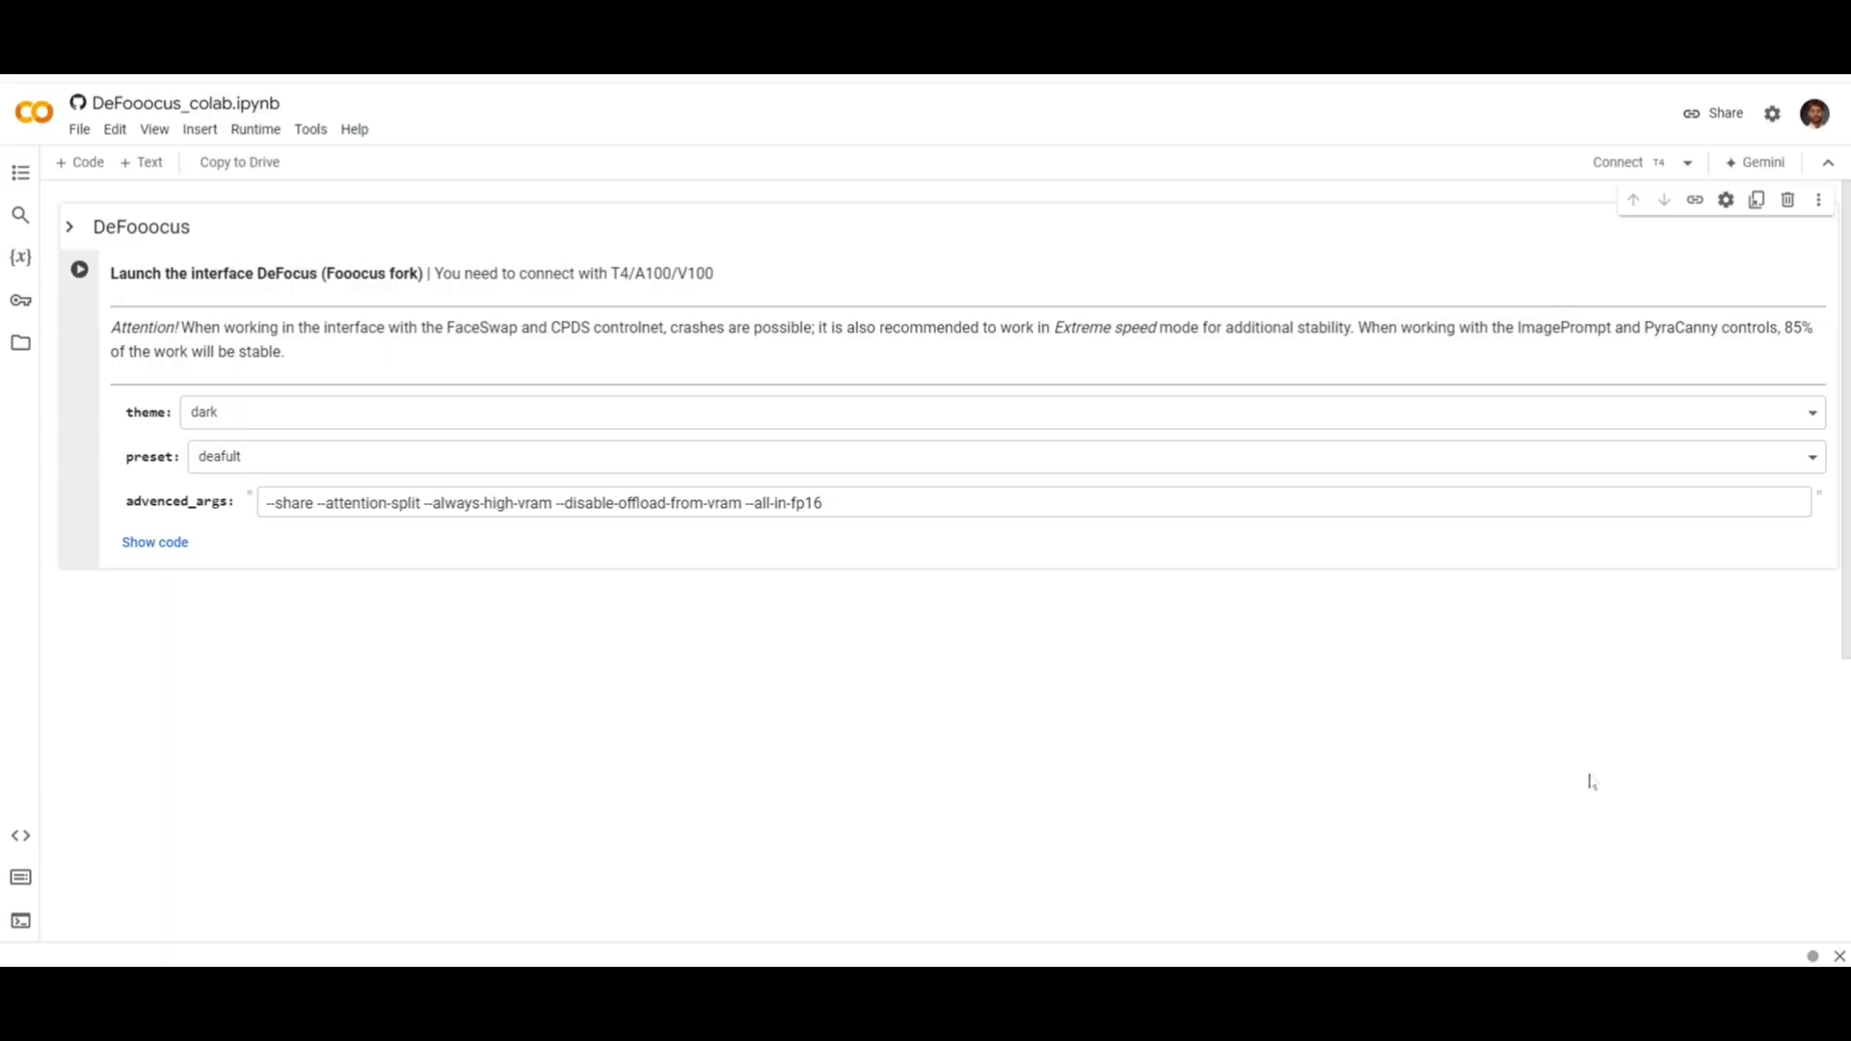
Connect to a GPU runtime and run the DeFooocus cell, choosing Run anyway at the warning.
left_click(1619, 162)
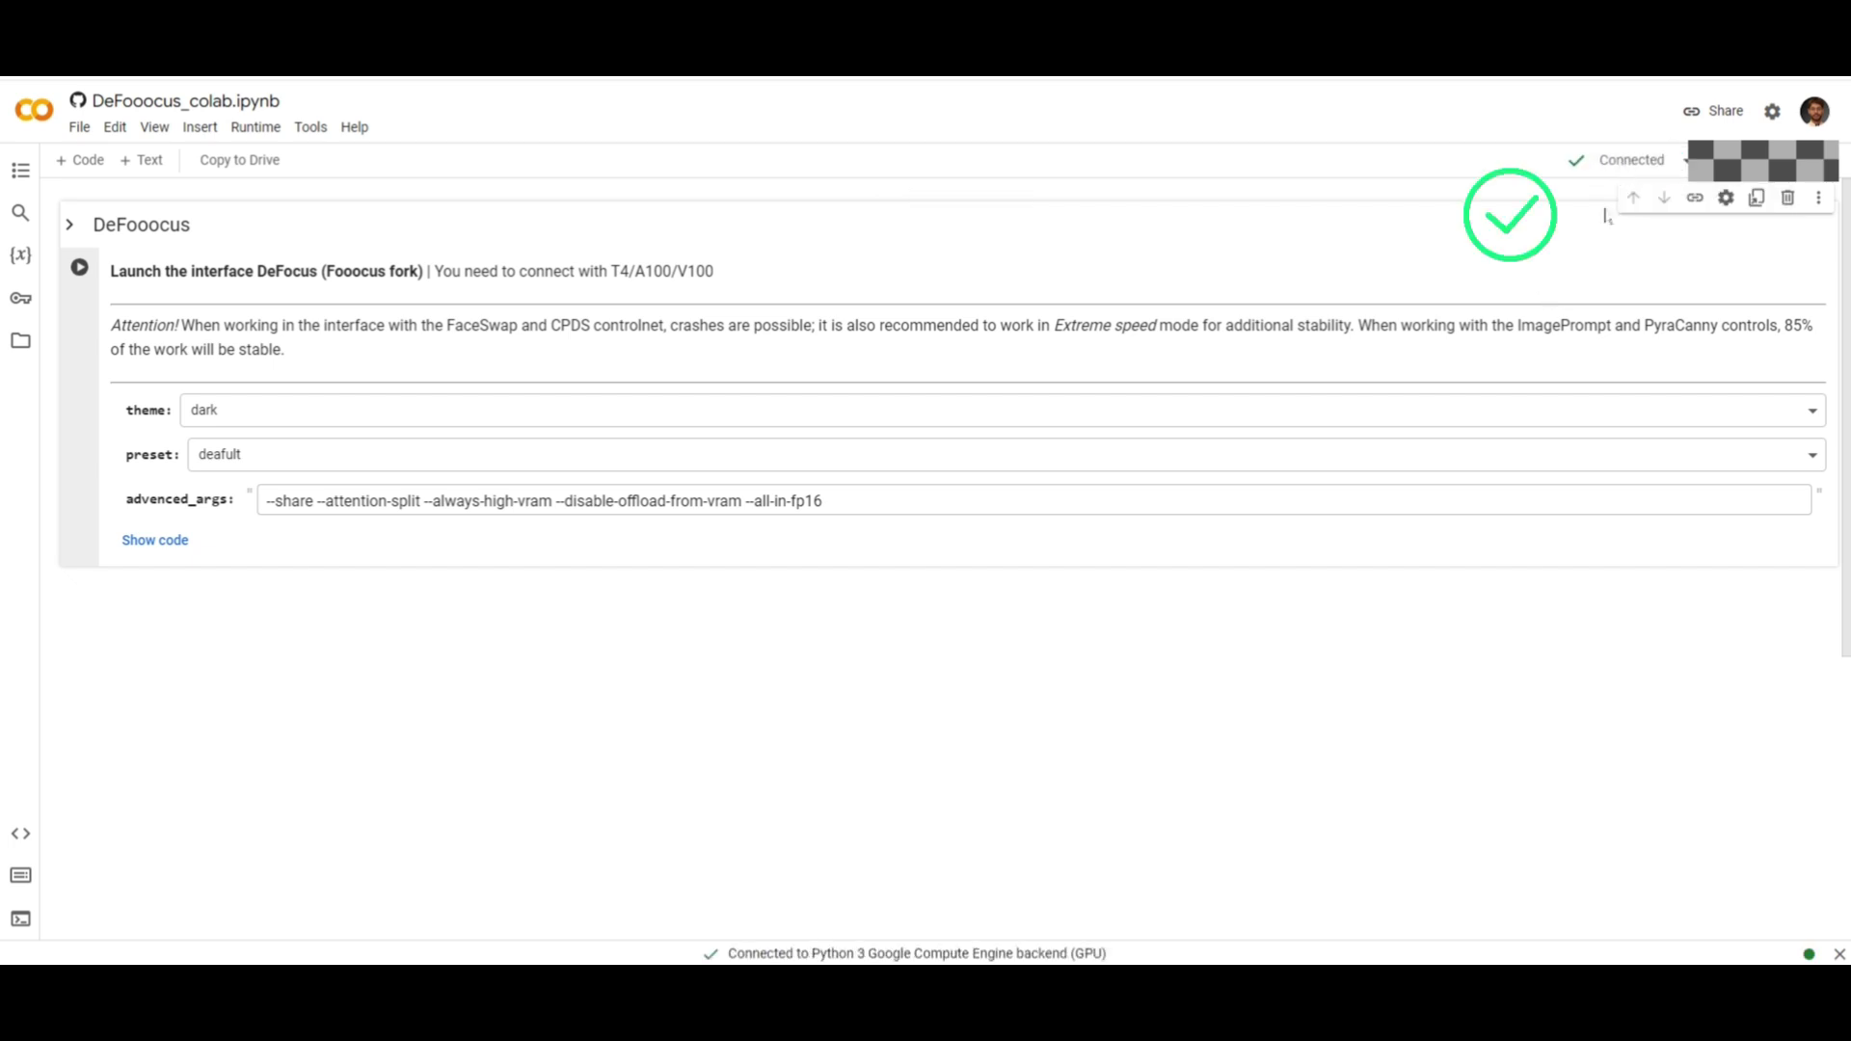
left_click(79, 268)
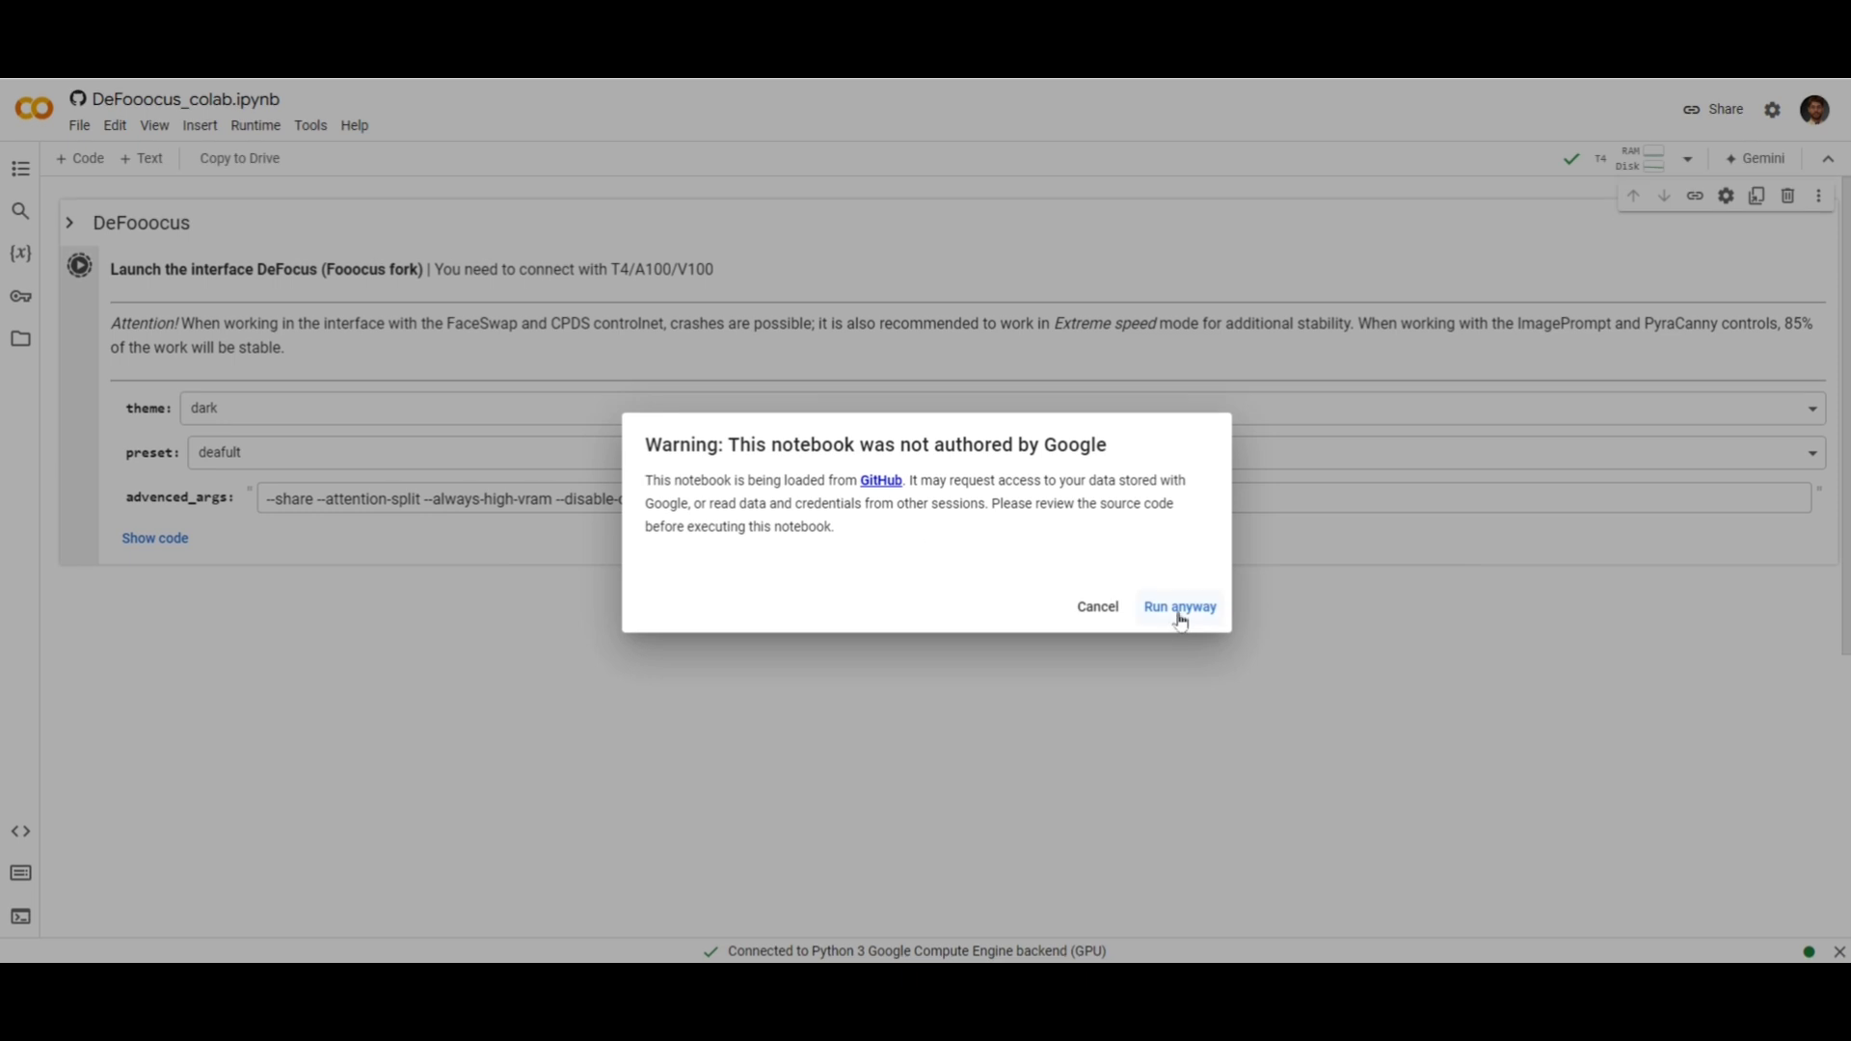
left_click(1180, 611)
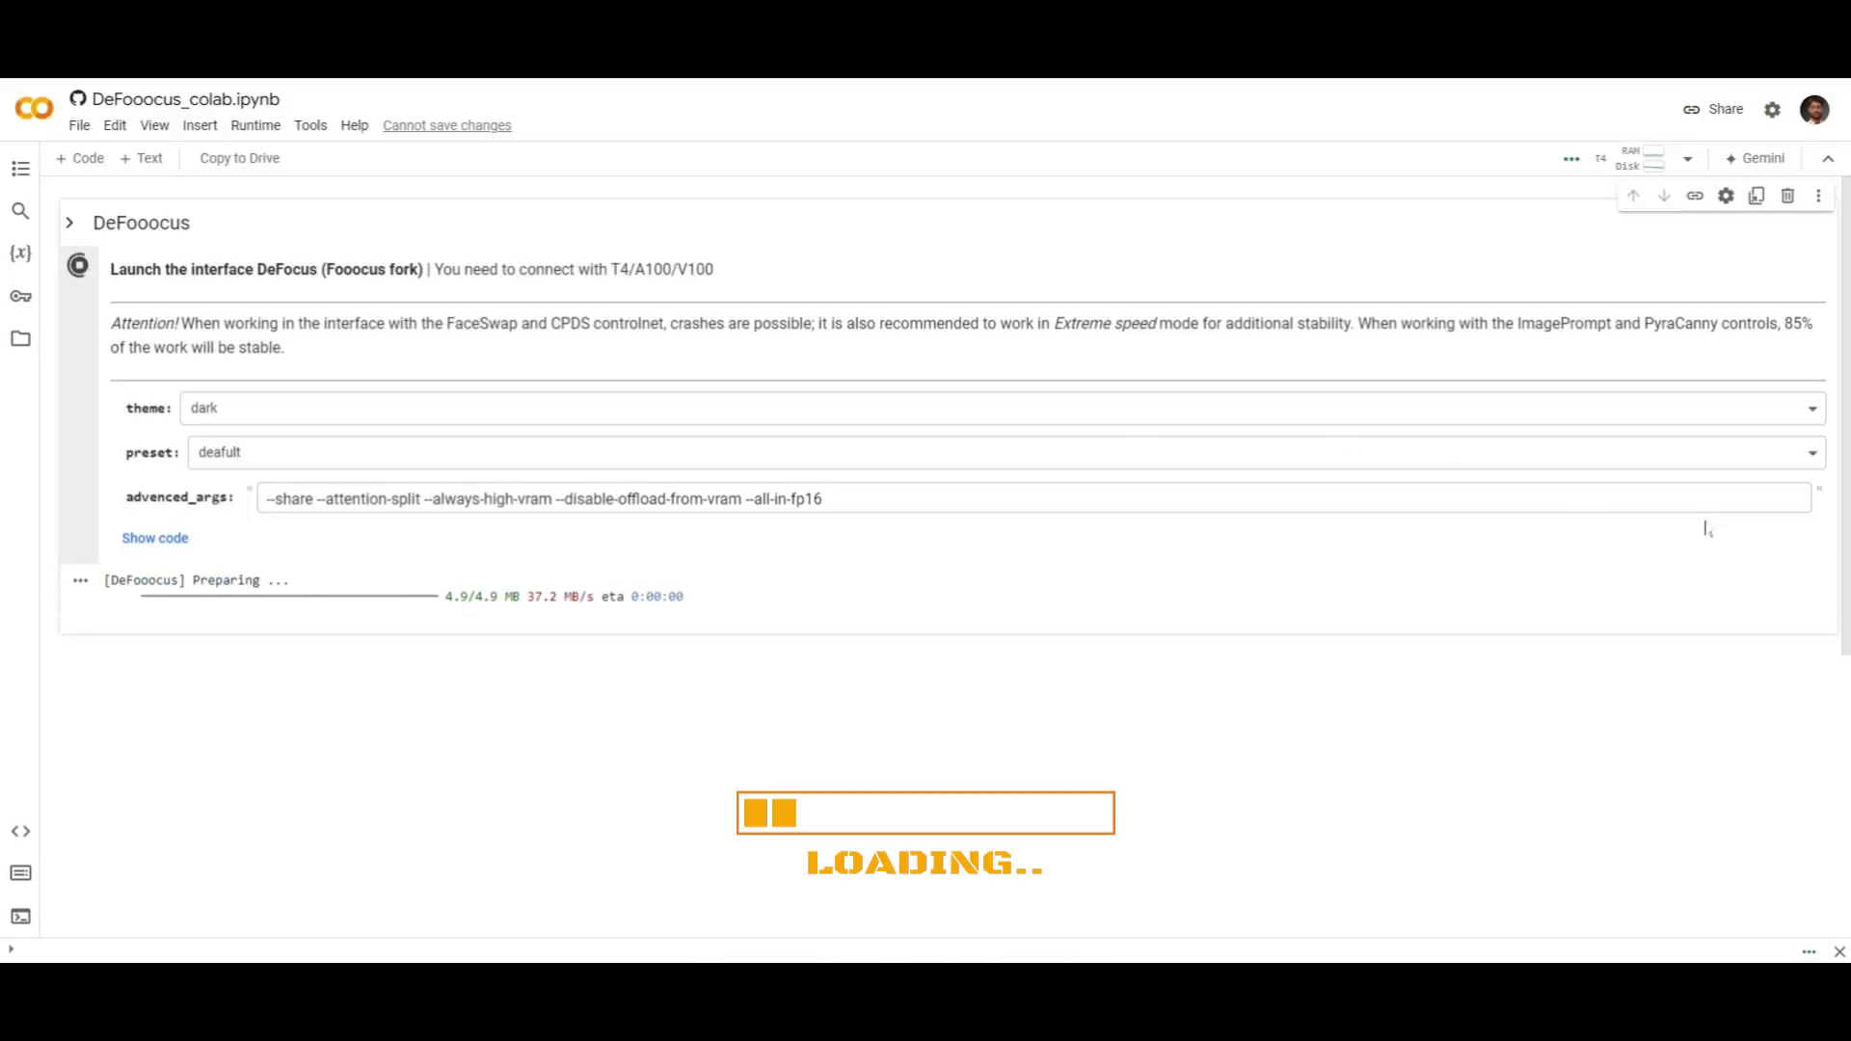
scroll(1832, 545, "down", 2)
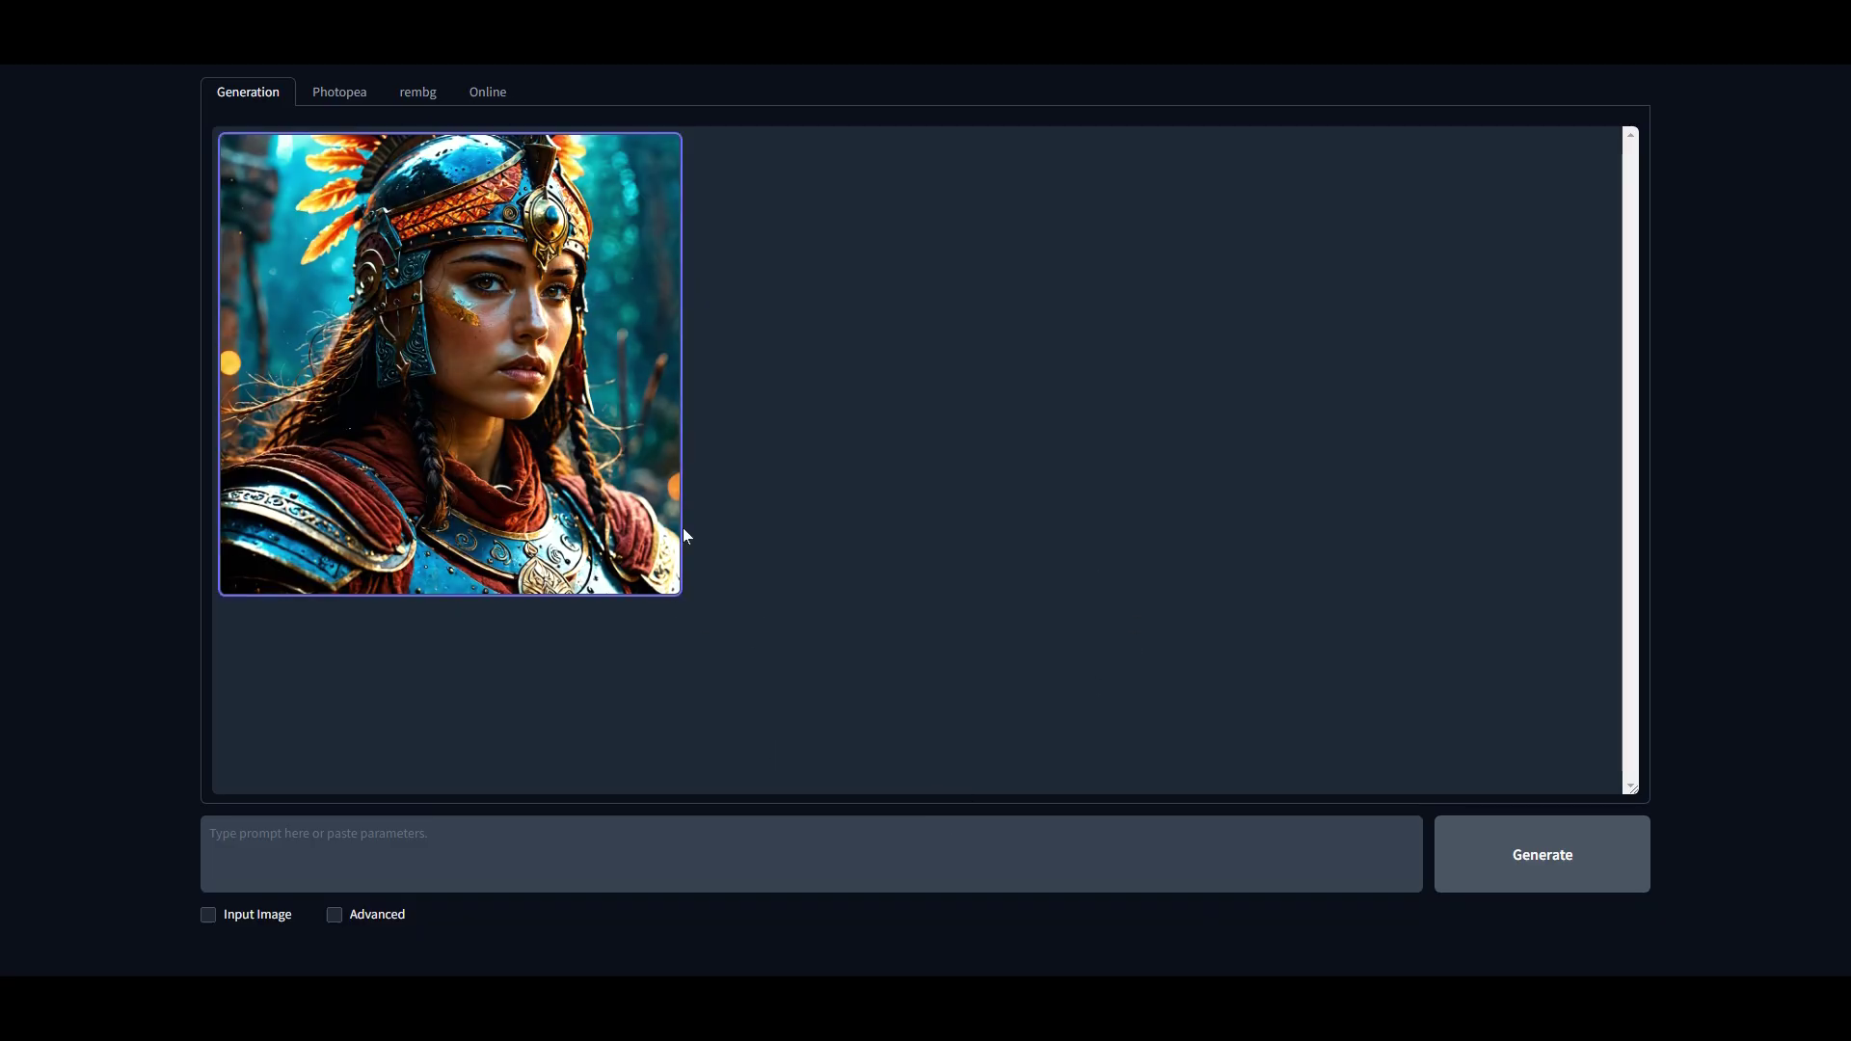
Show Advanced settings, choose the 704×1408 aspect ratio, and bring up the Styles list.
left_click(338, 921)
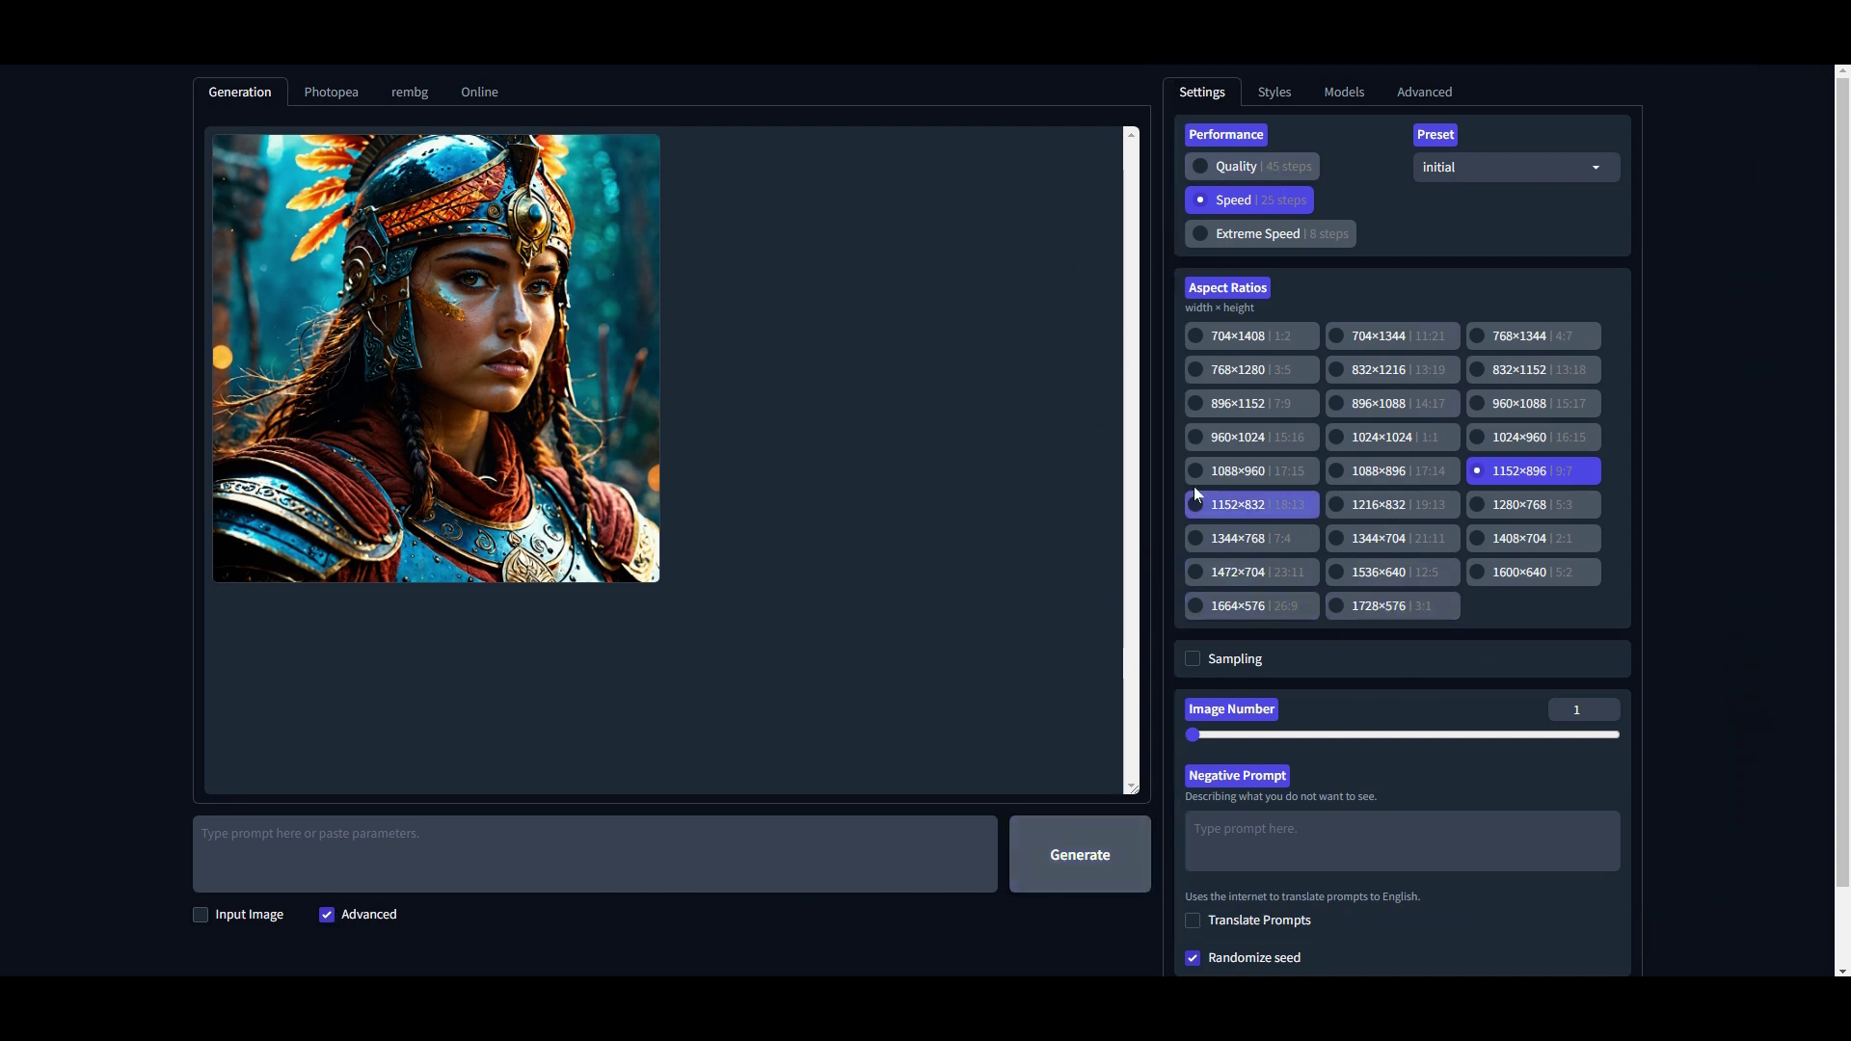
left_click(1230, 347)
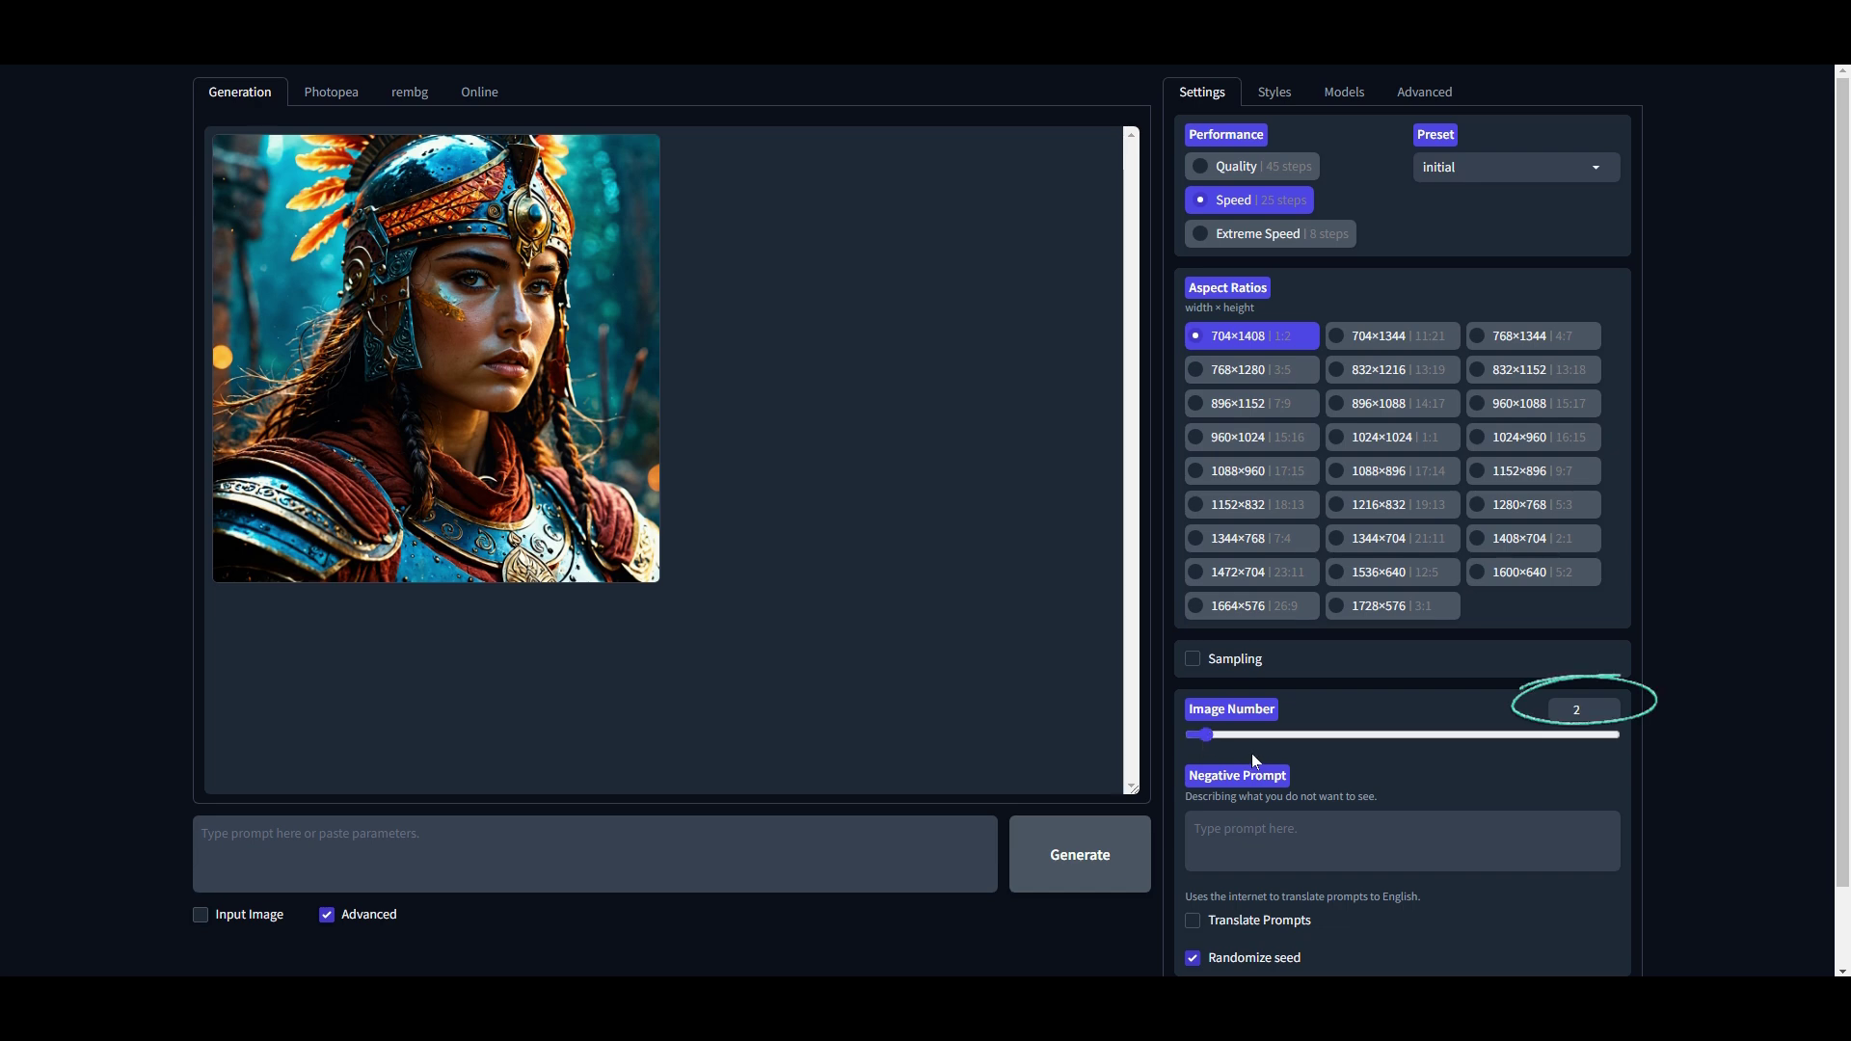
left_click(1272, 93)
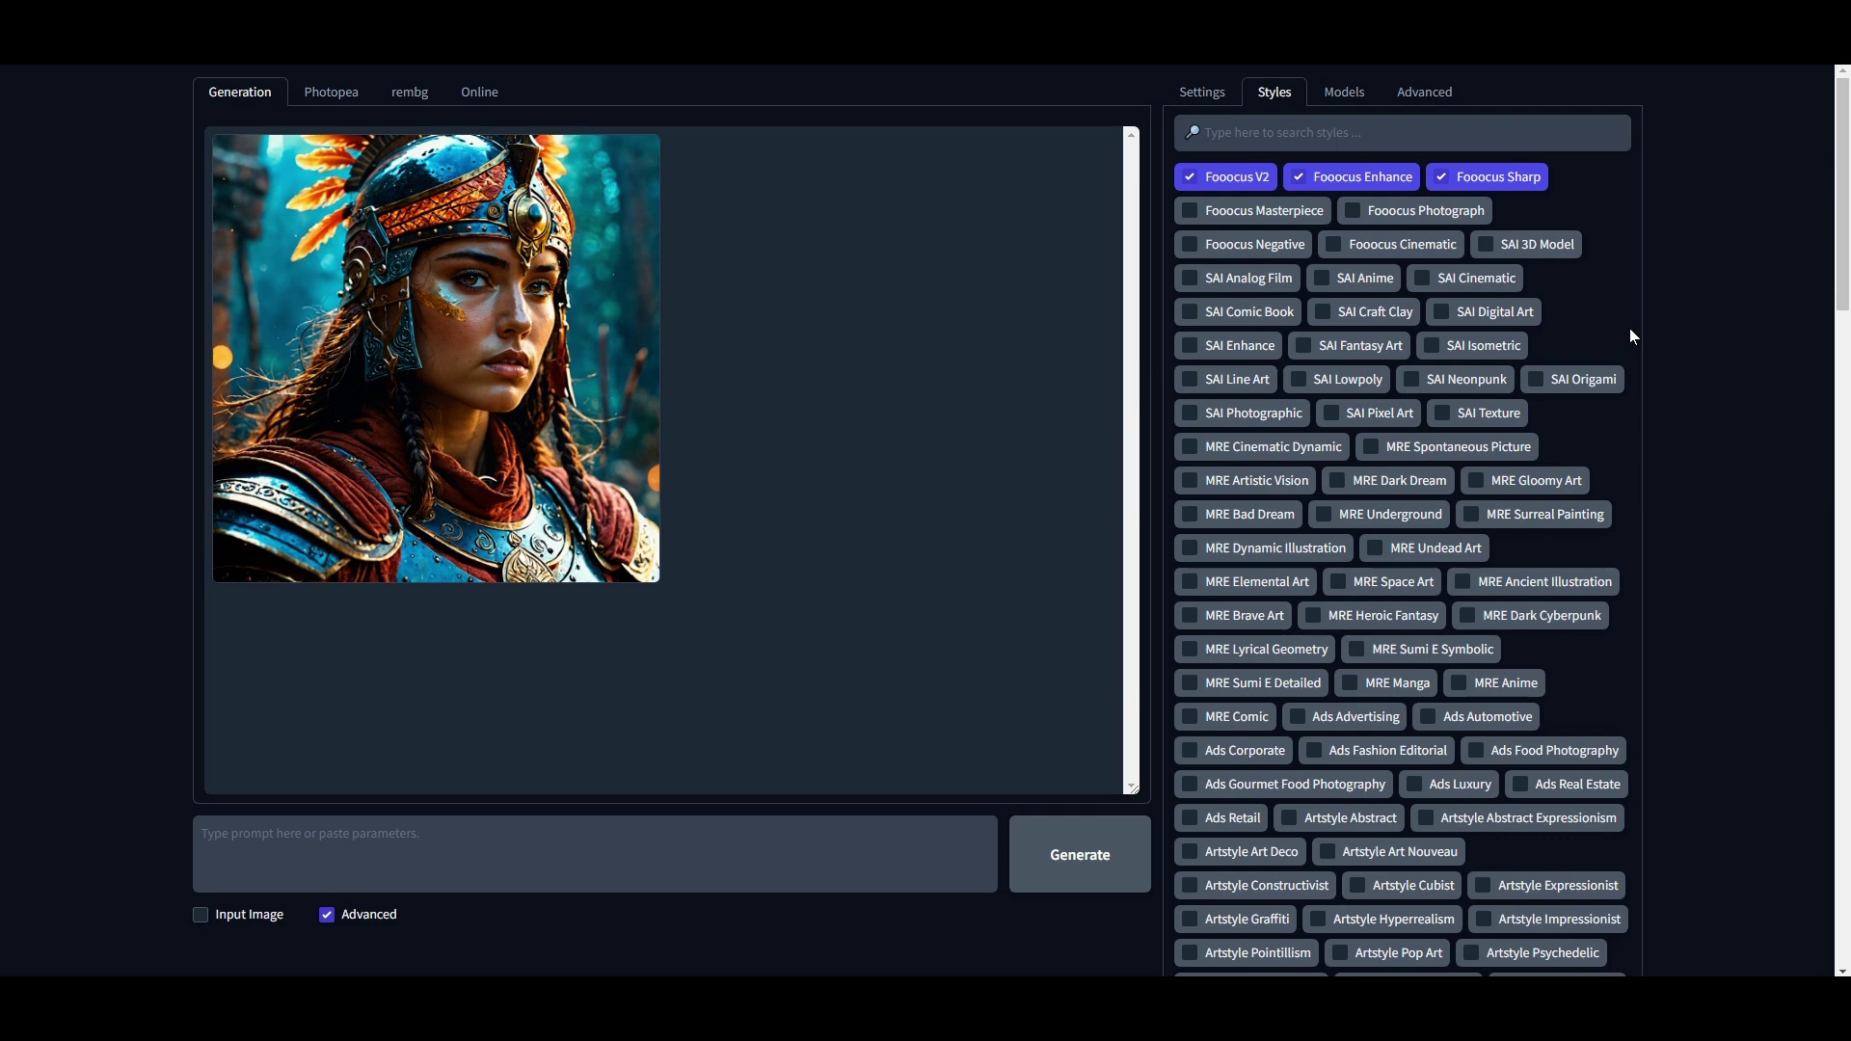
Enable the Fooocus Photograph style and set LoRA 1 to None in Models.
left_click(1354, 212)
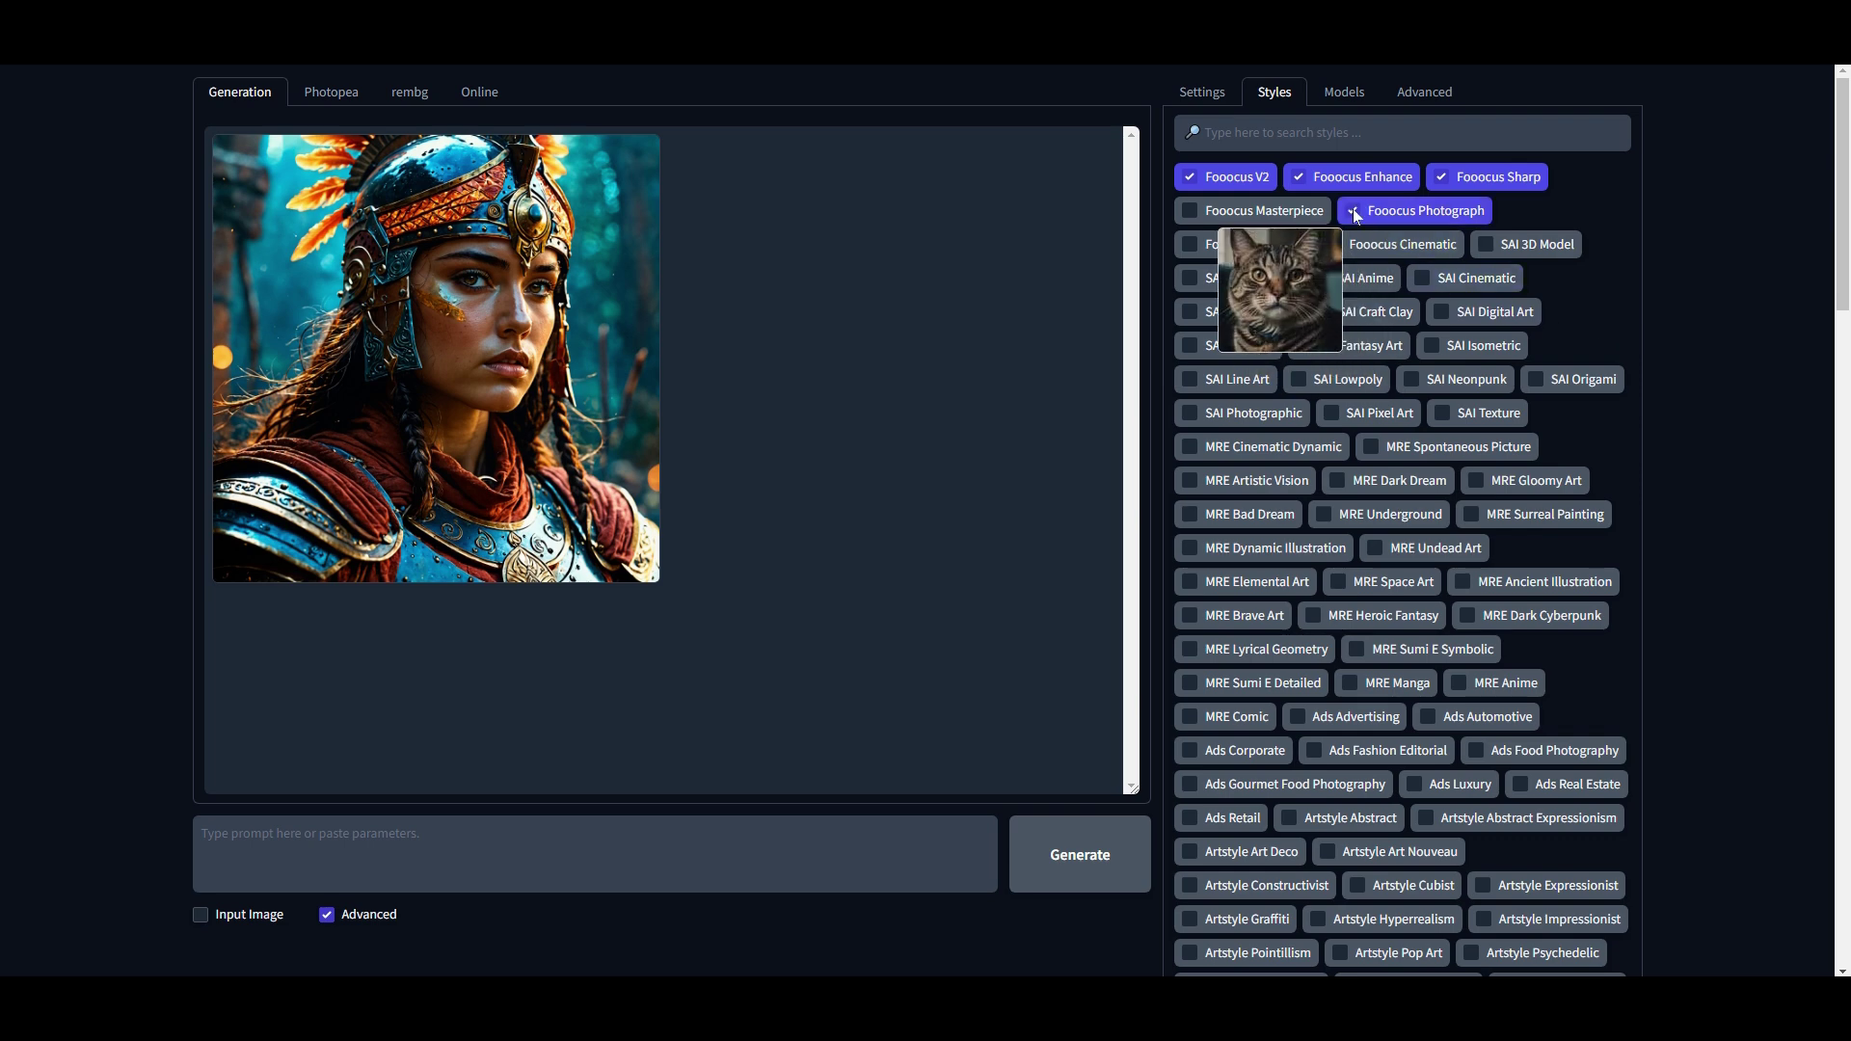
left_click(1350, 97)
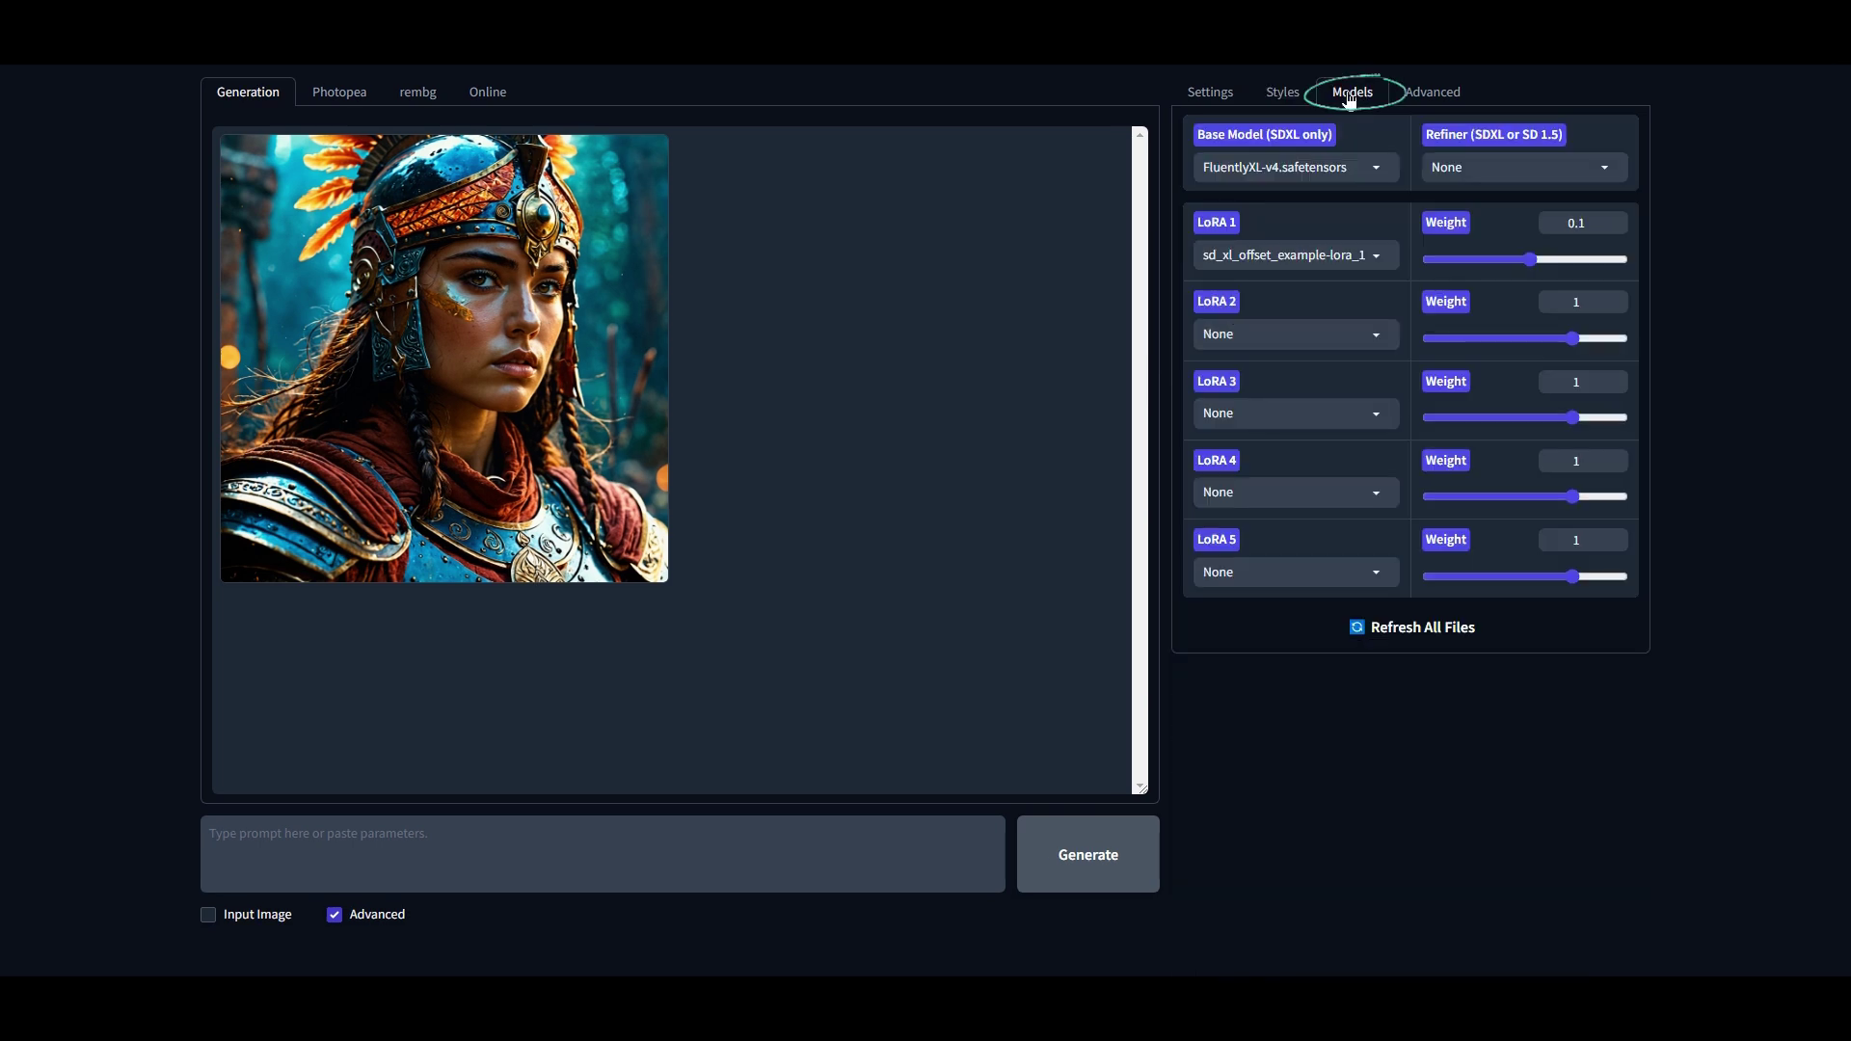
left_click(1378, 260)
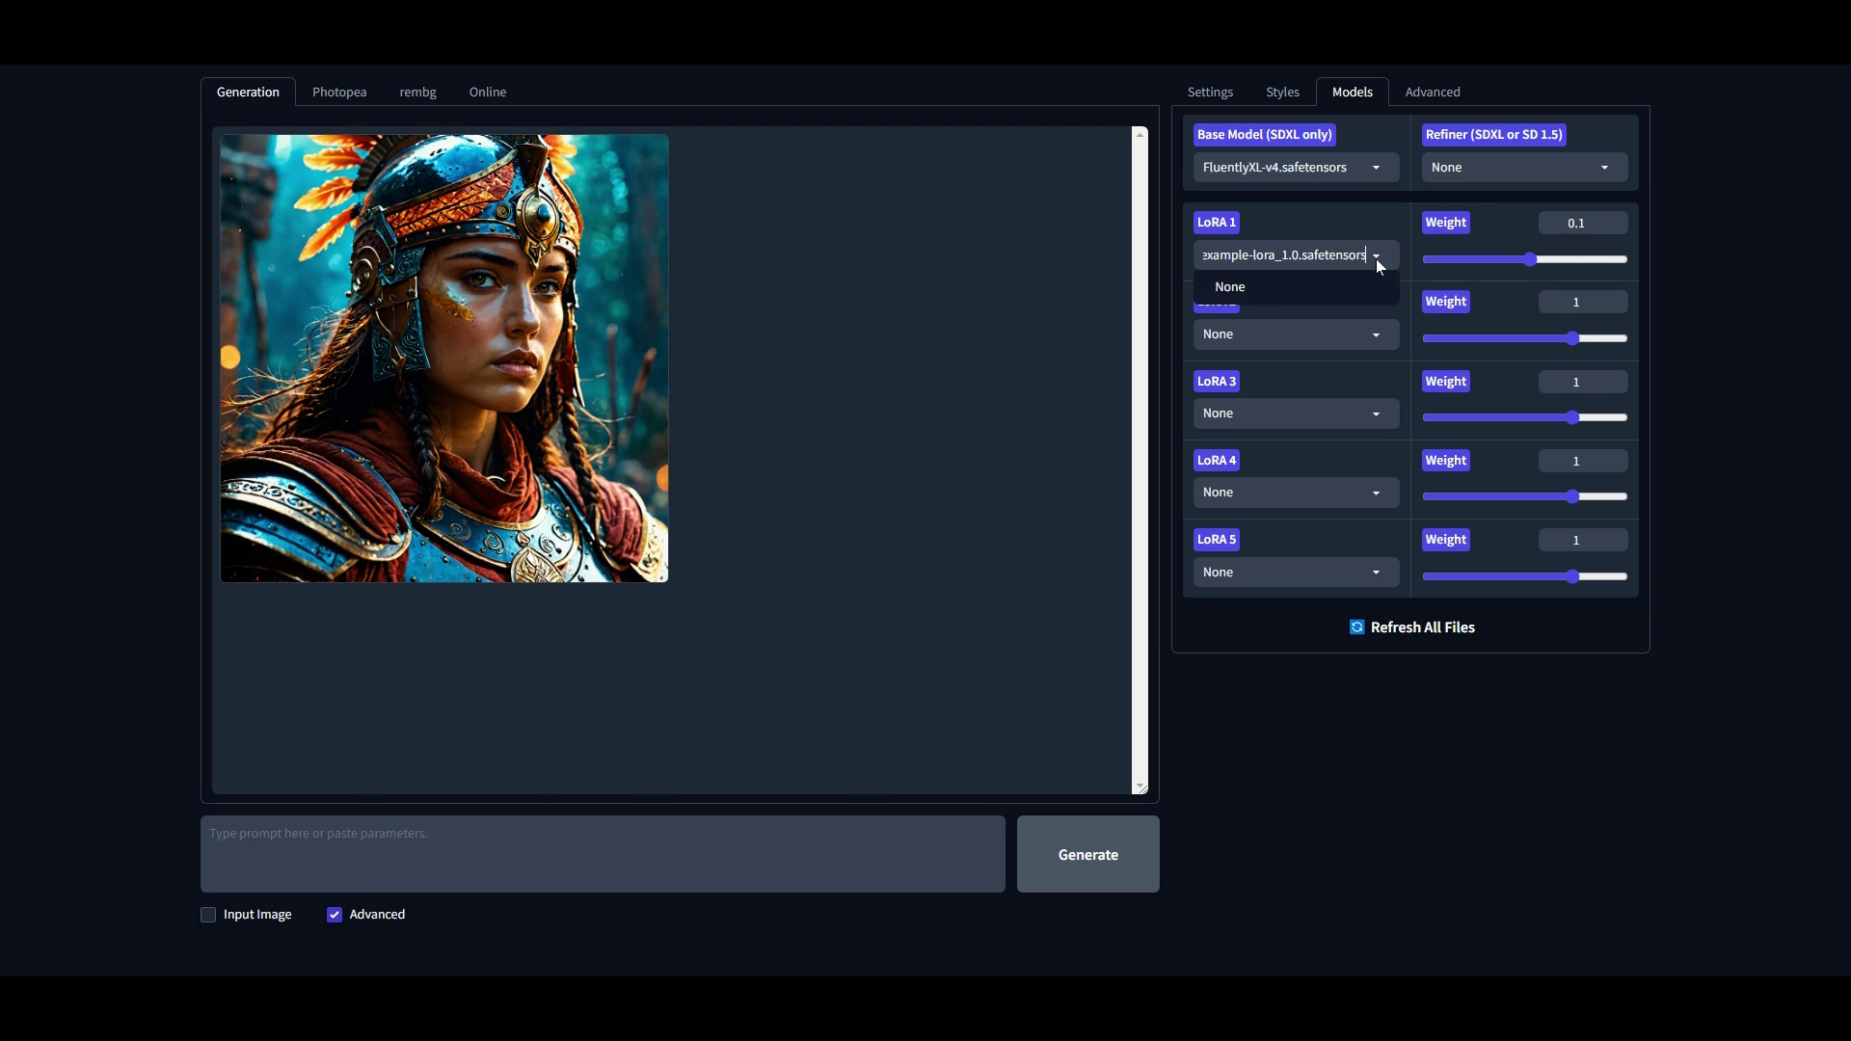
left_click(1239, 294)
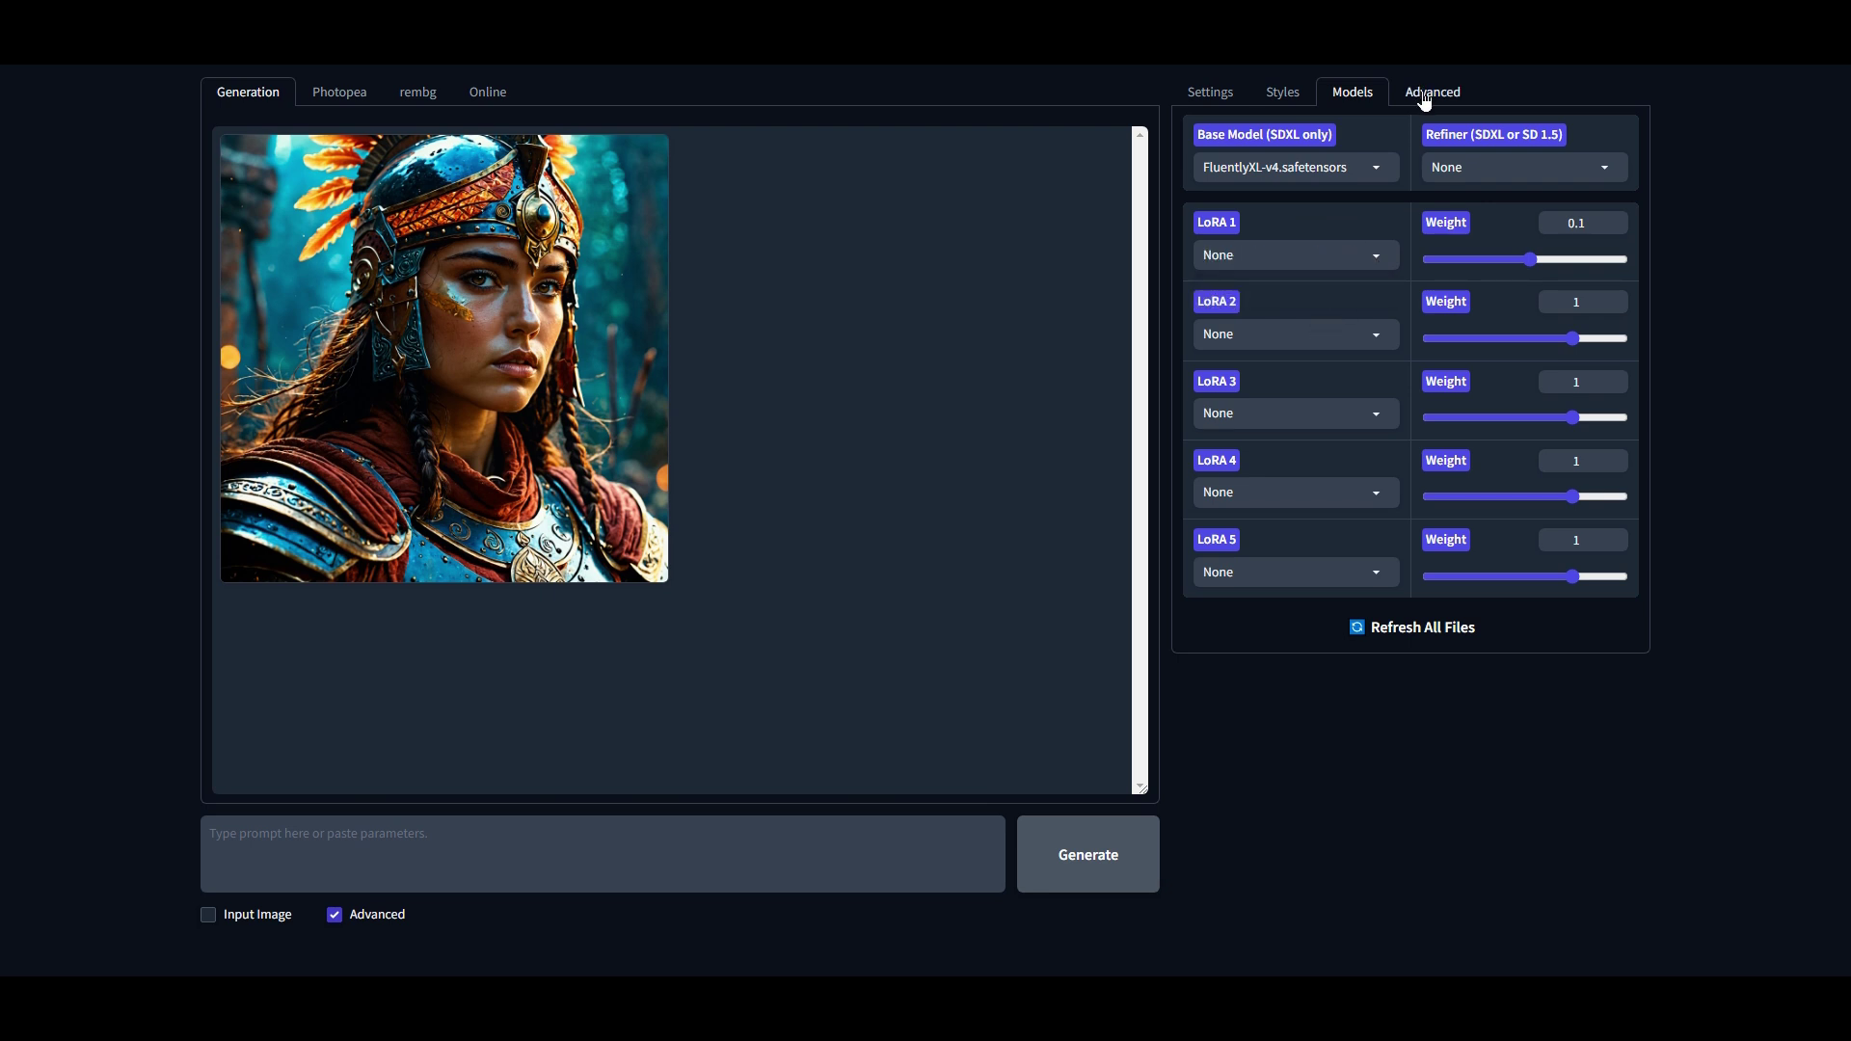
left_click(1425, 97)
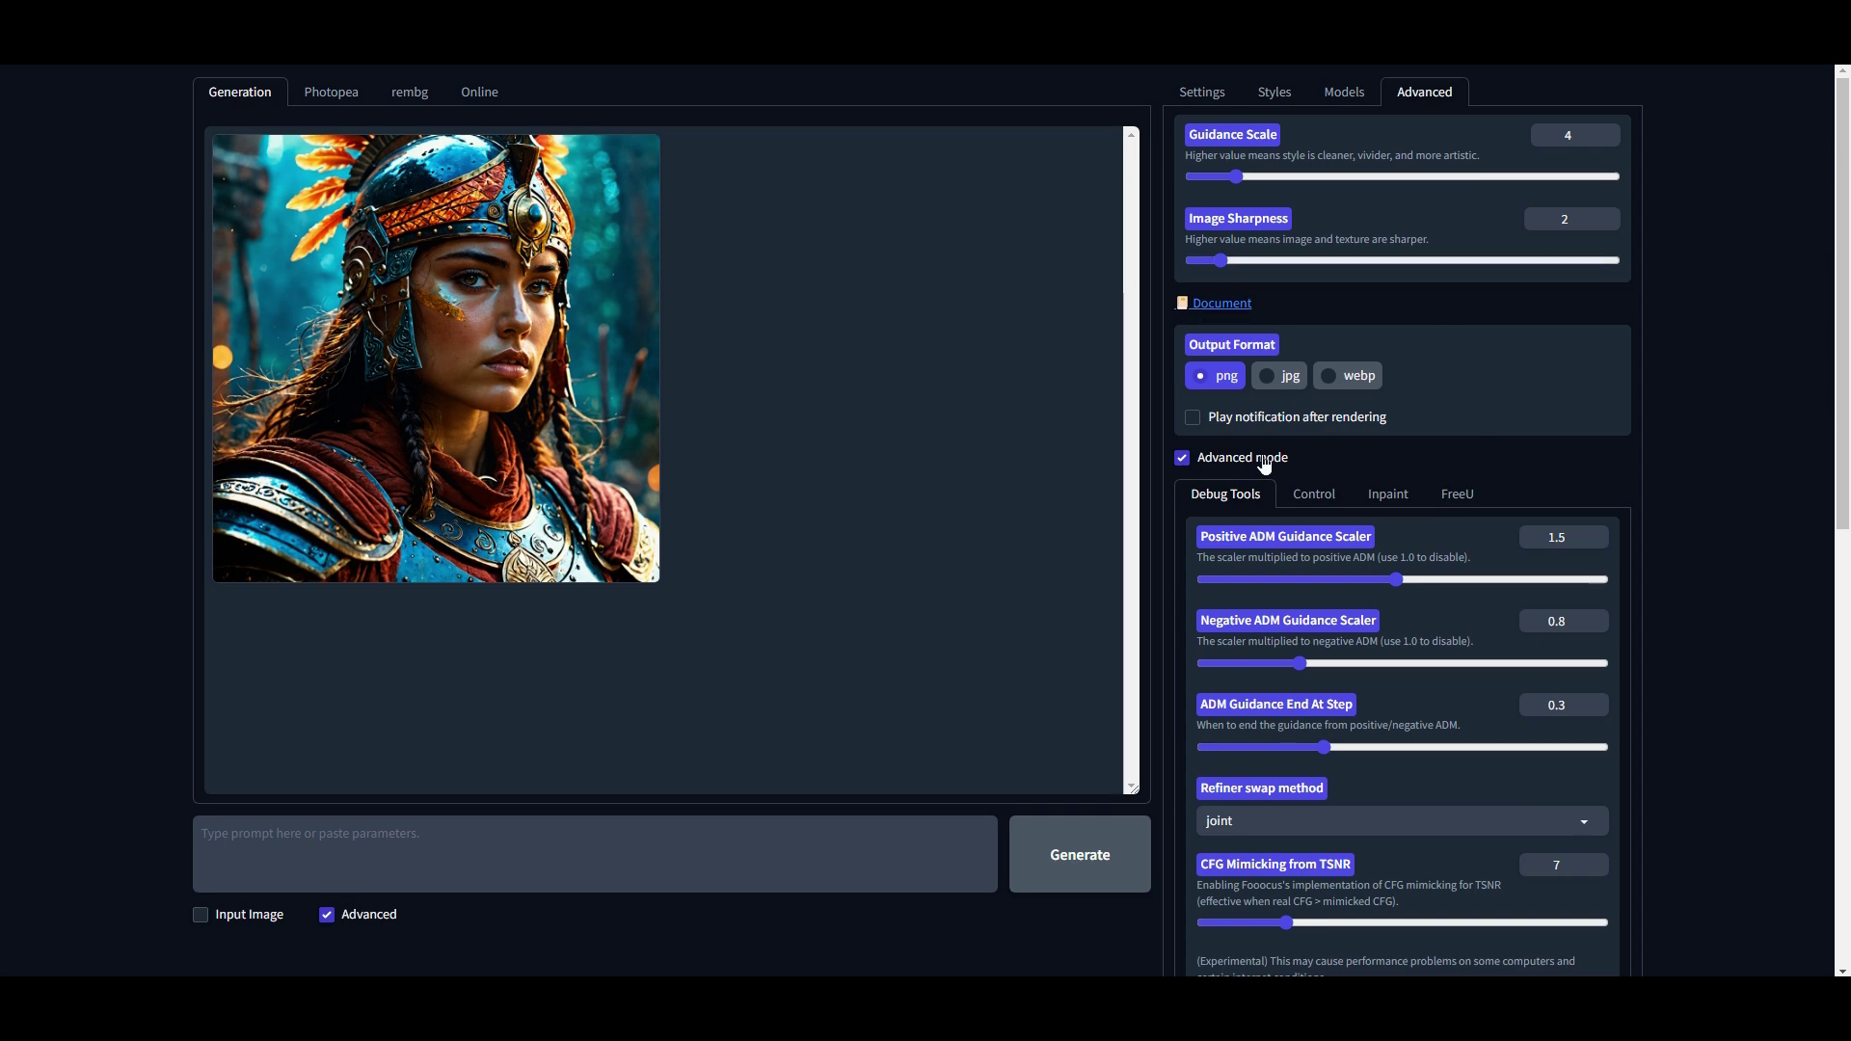
Go back to the Settings tab to write the full-body gym prompt.
left_click(1204, 96)
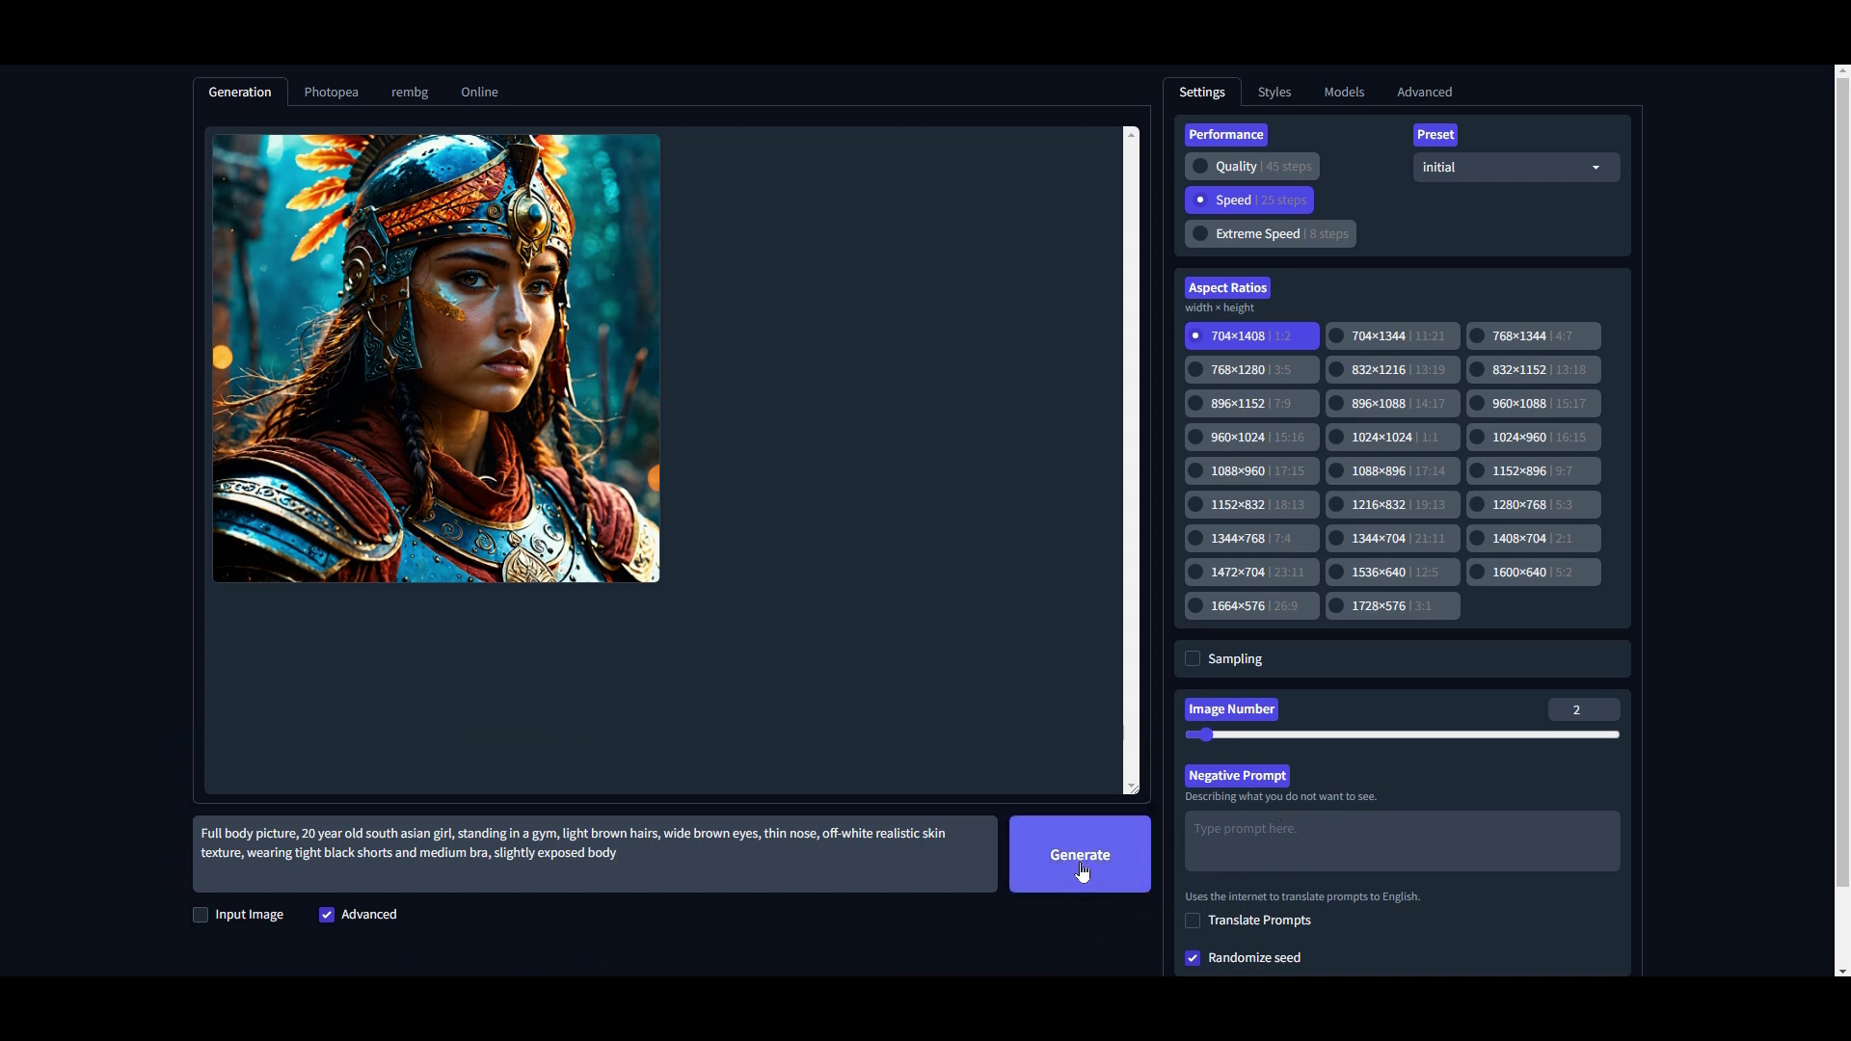
Generate the gym images and switch between the two results to compare them.
left_click(1082, 868)
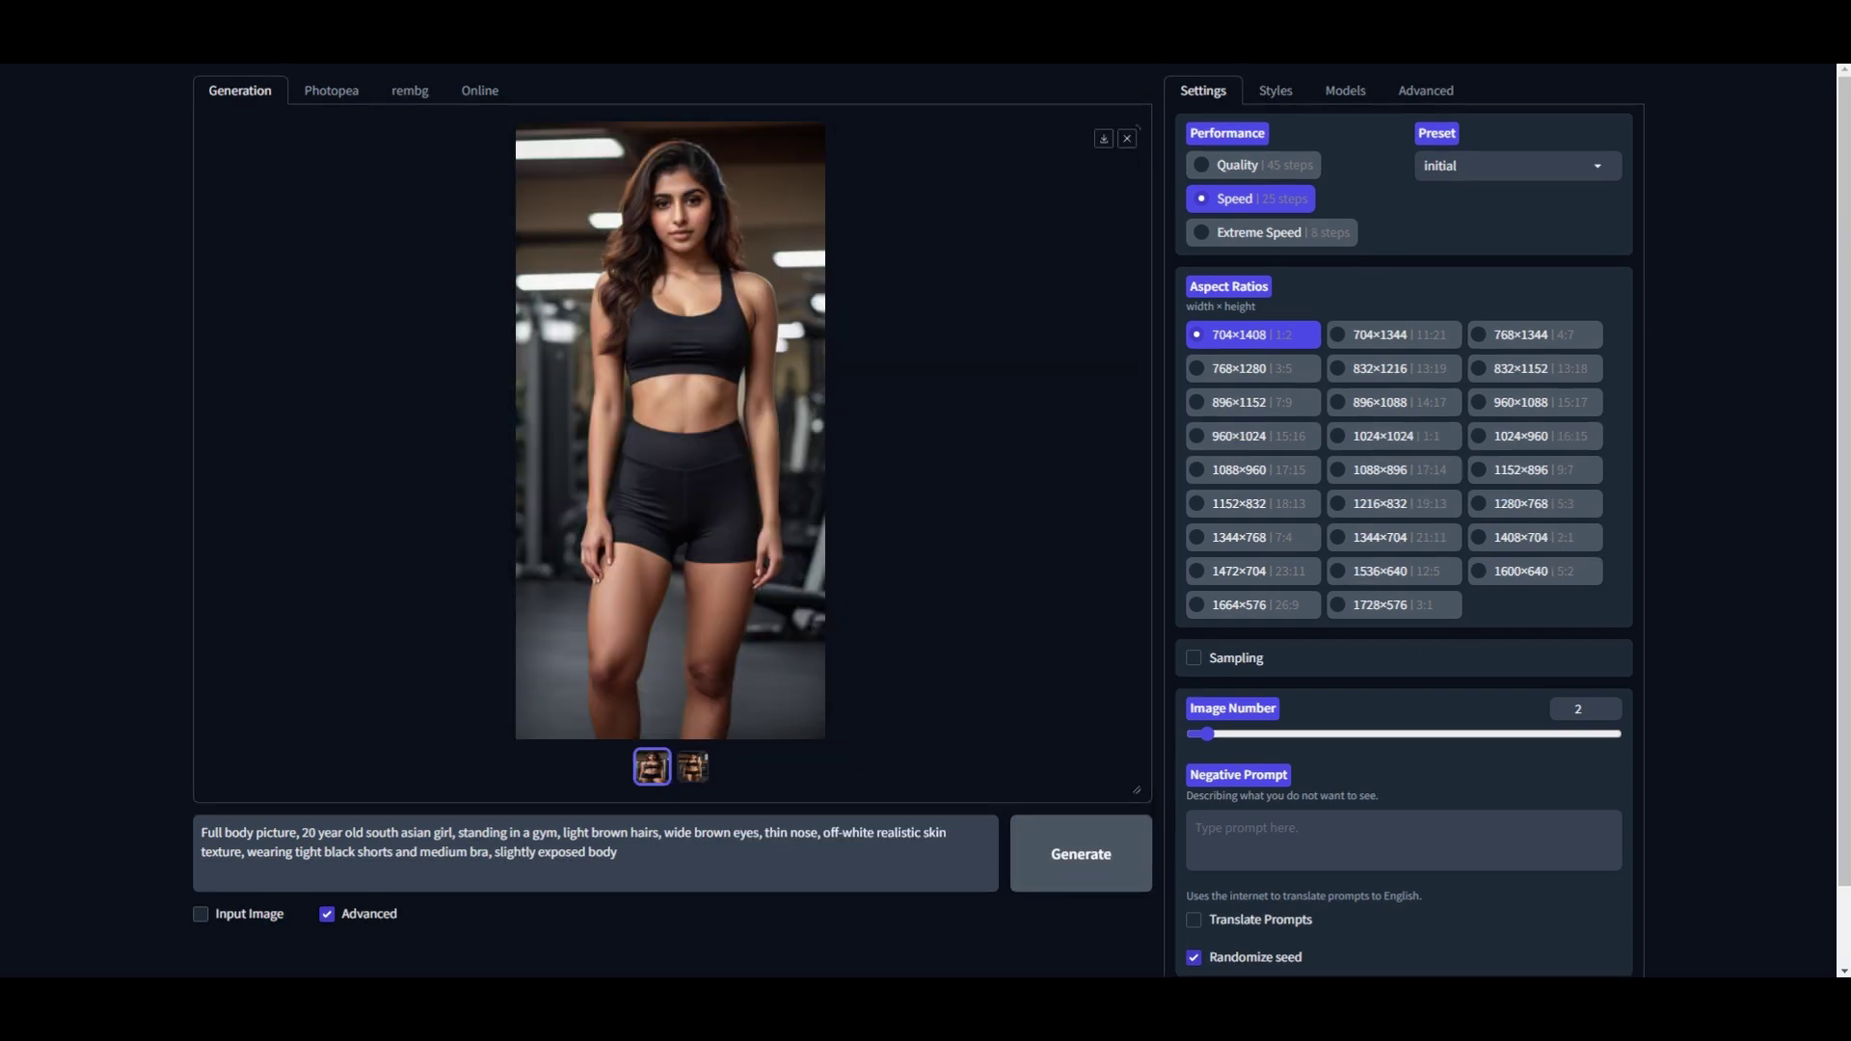
left_click(695, 771)
left_click(653, 776)
left_click(687, 779)
left_click(653, 771)
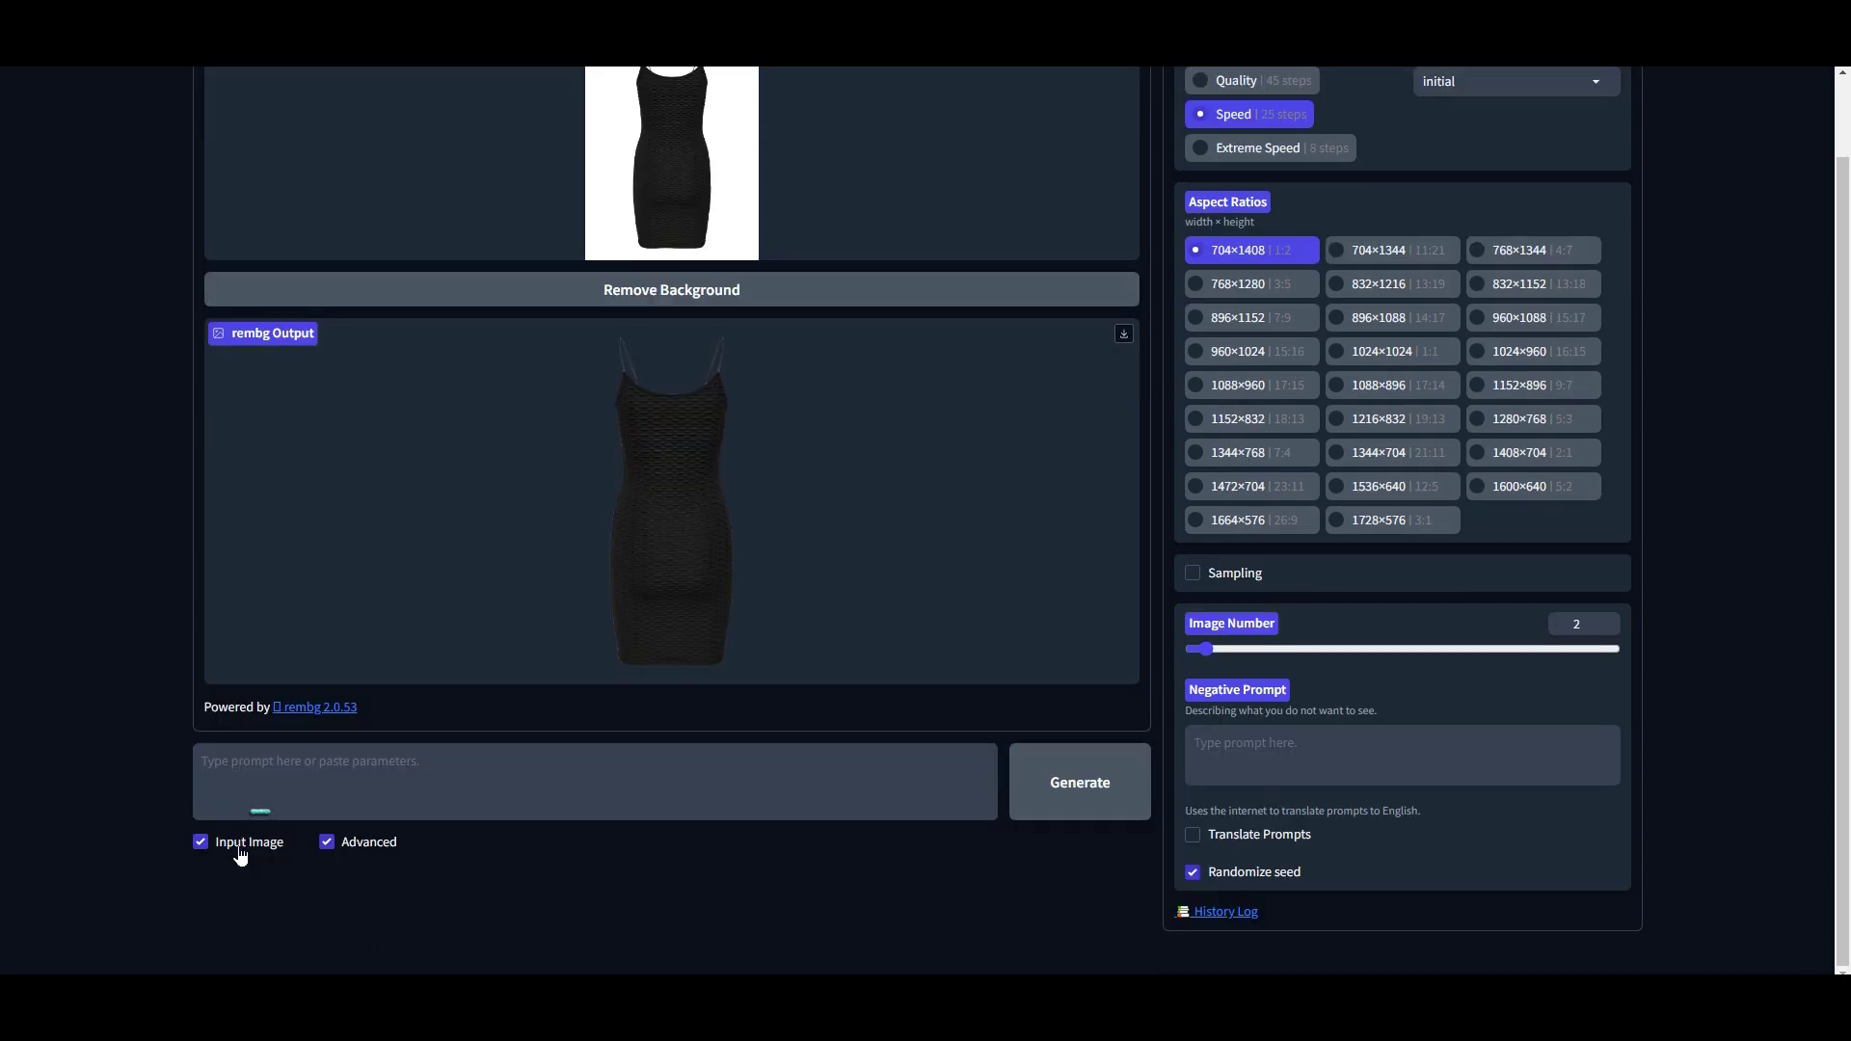
Enable Input Image with advanced prompt options, put the gym photo in slot one, and start the red-dress prompt.
left_click(241, 845)
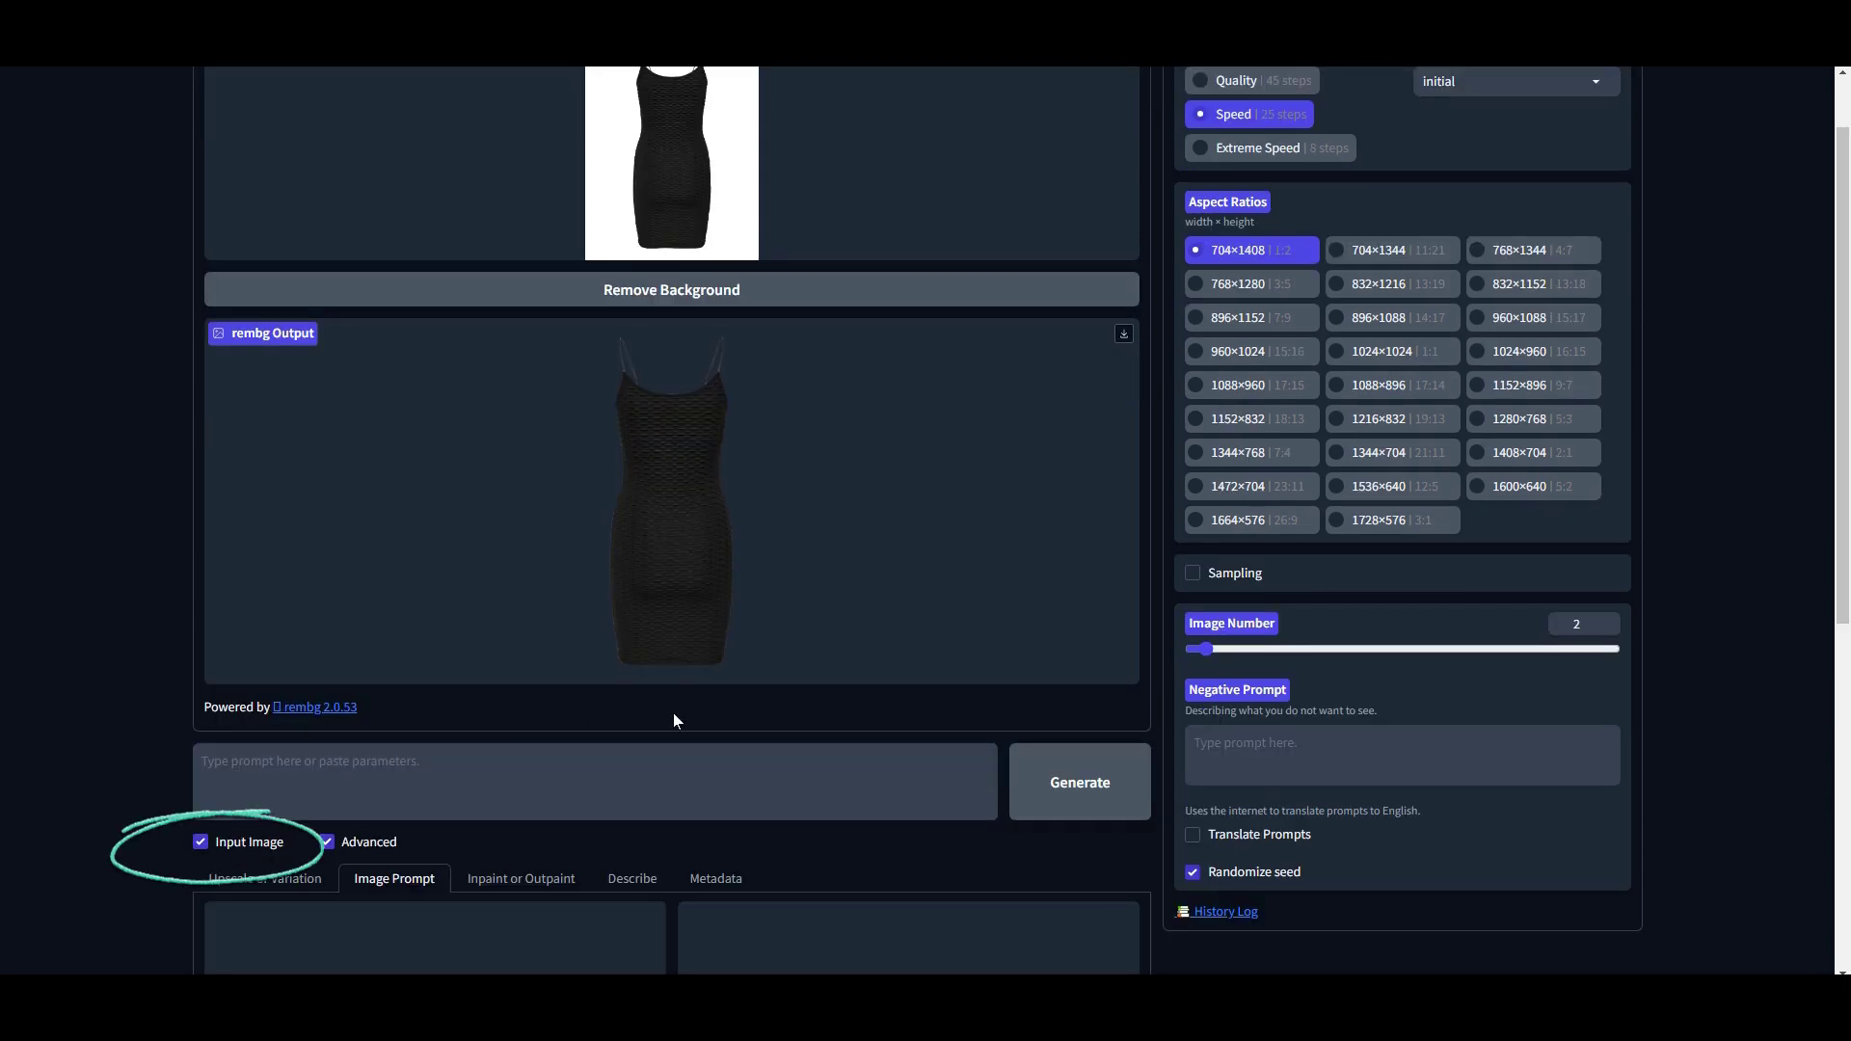
scroll(673, 718, "down", 5)
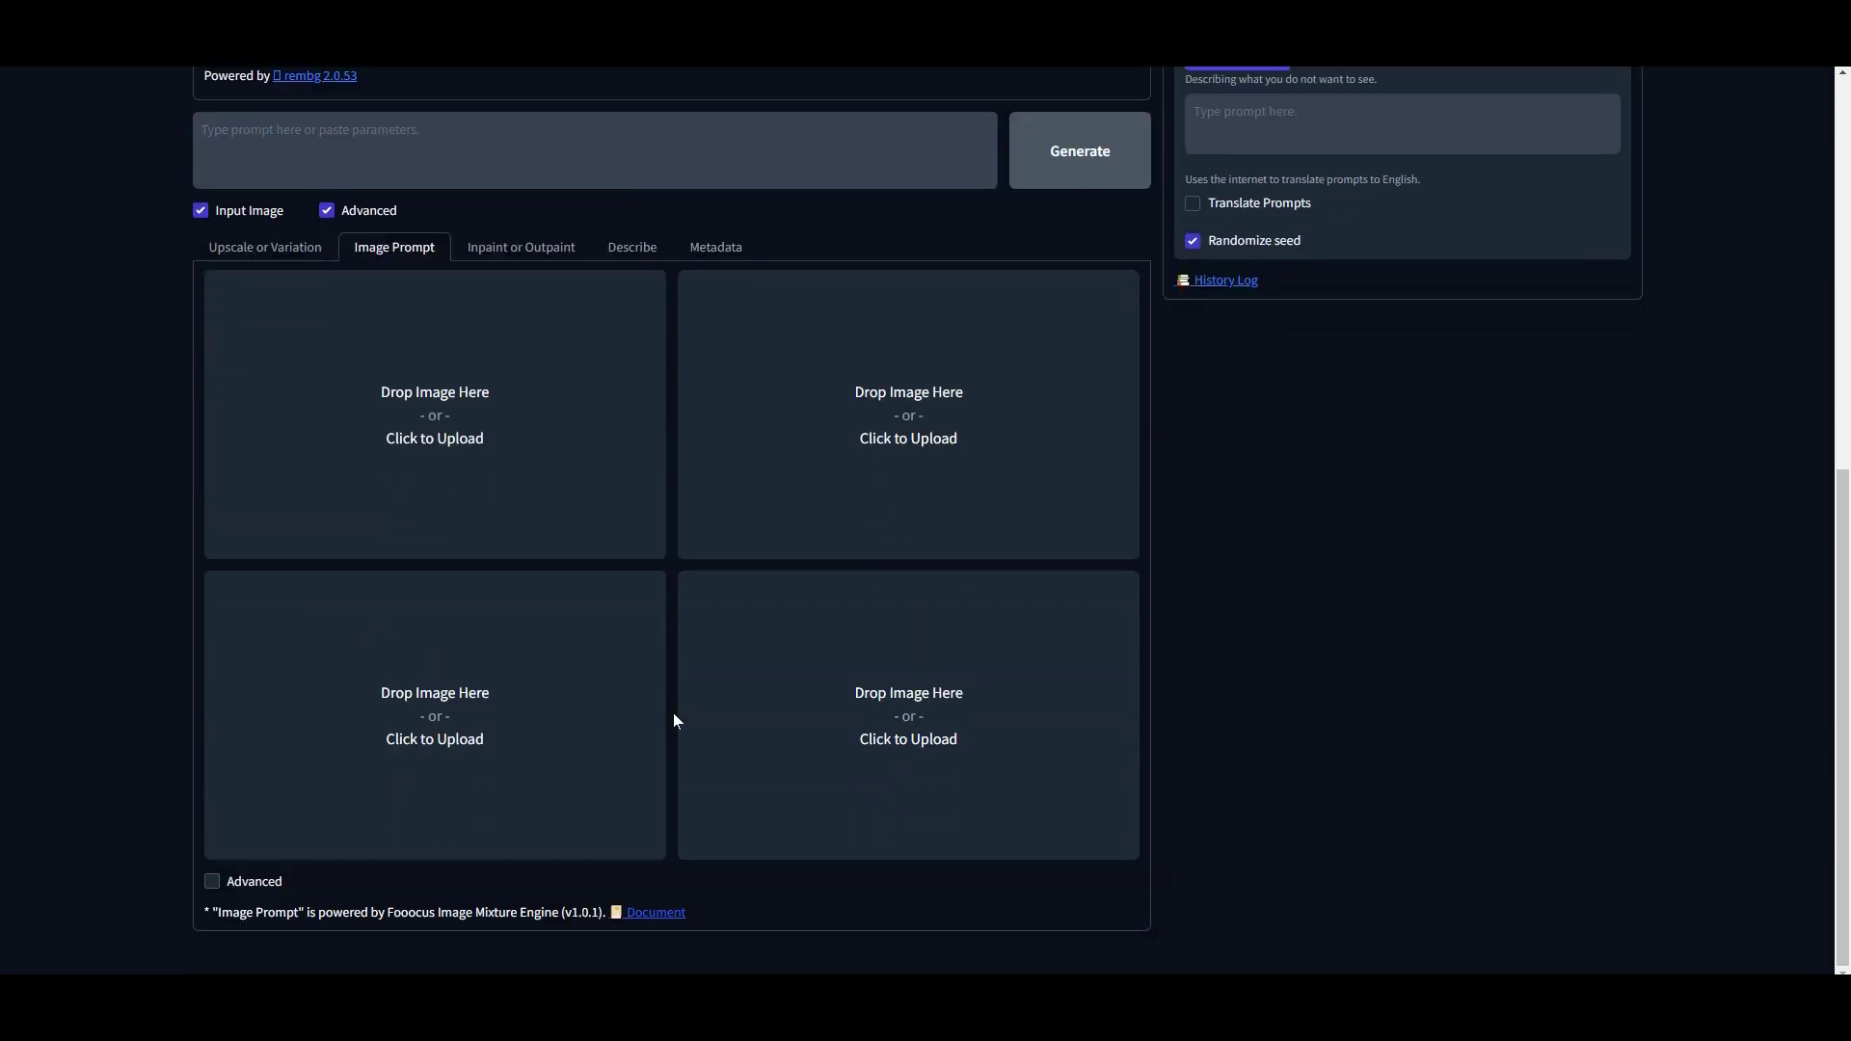
left_click(246, 883)
left_click_drag(246, 892, 414, 473)
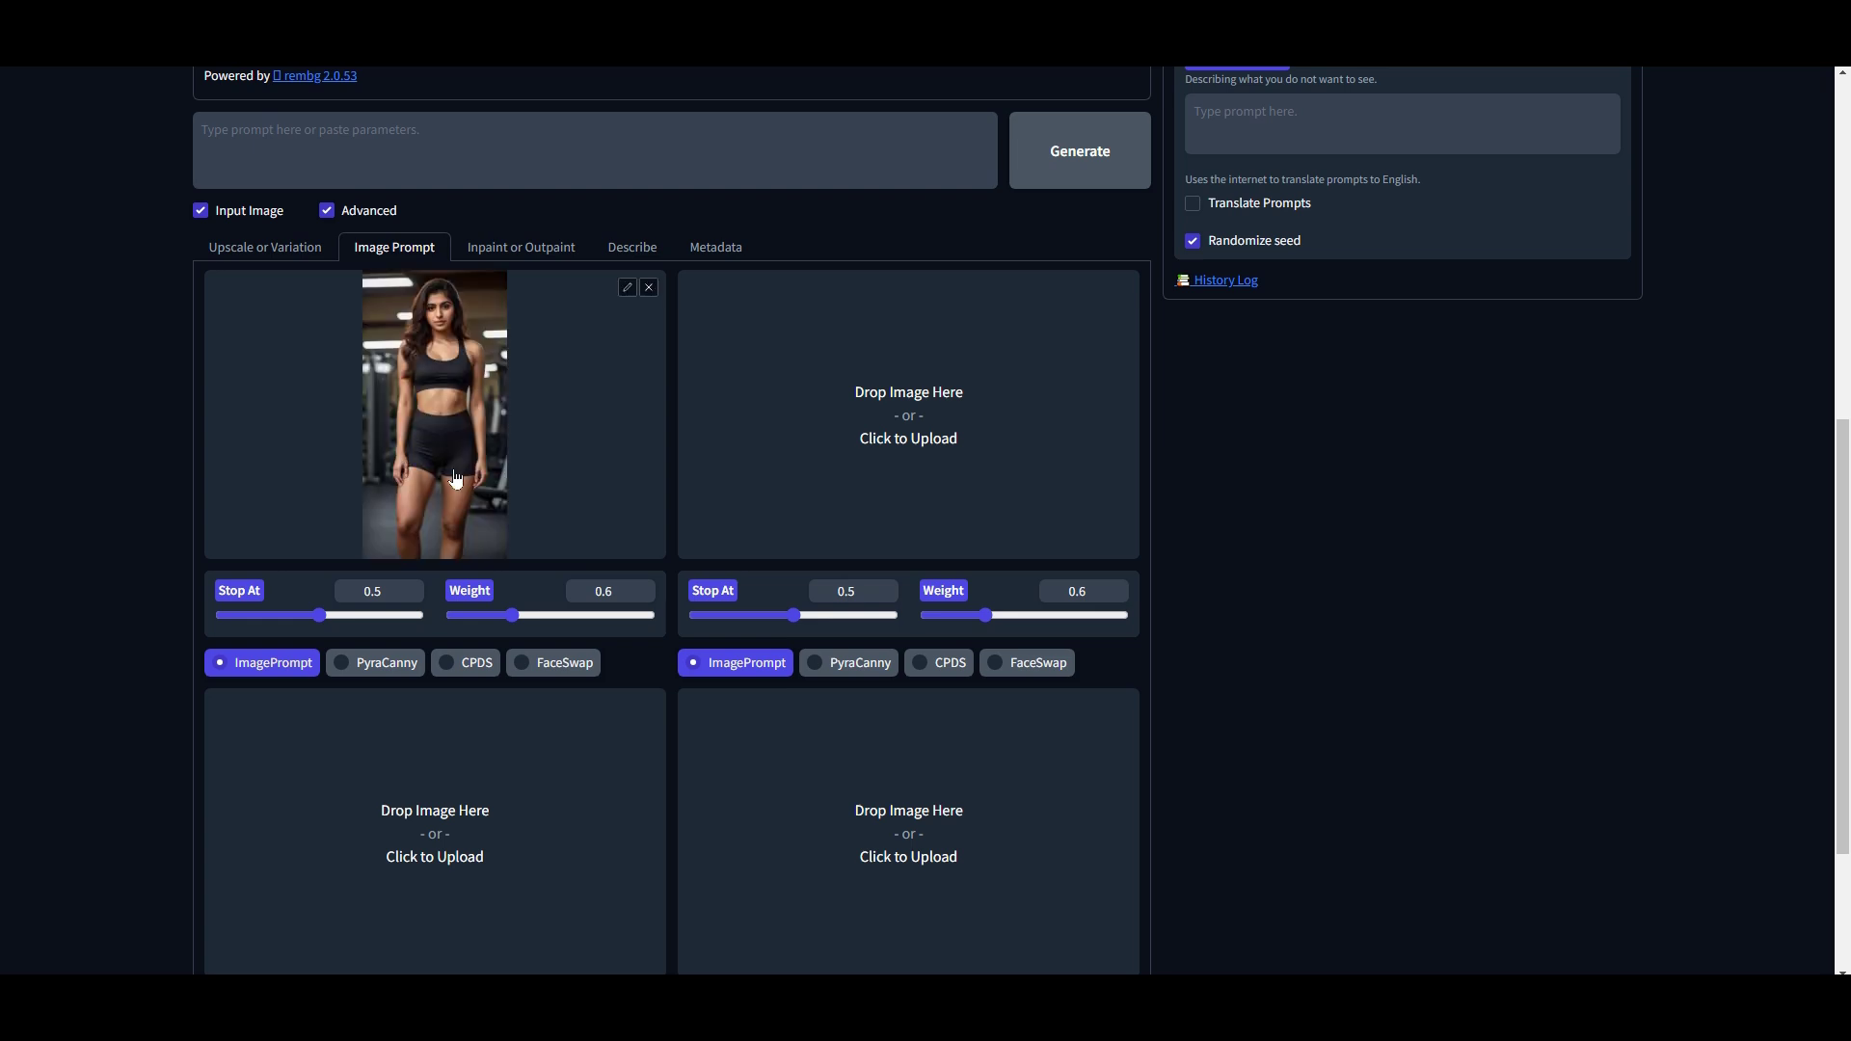
left_click(485, 404)
type("wear")
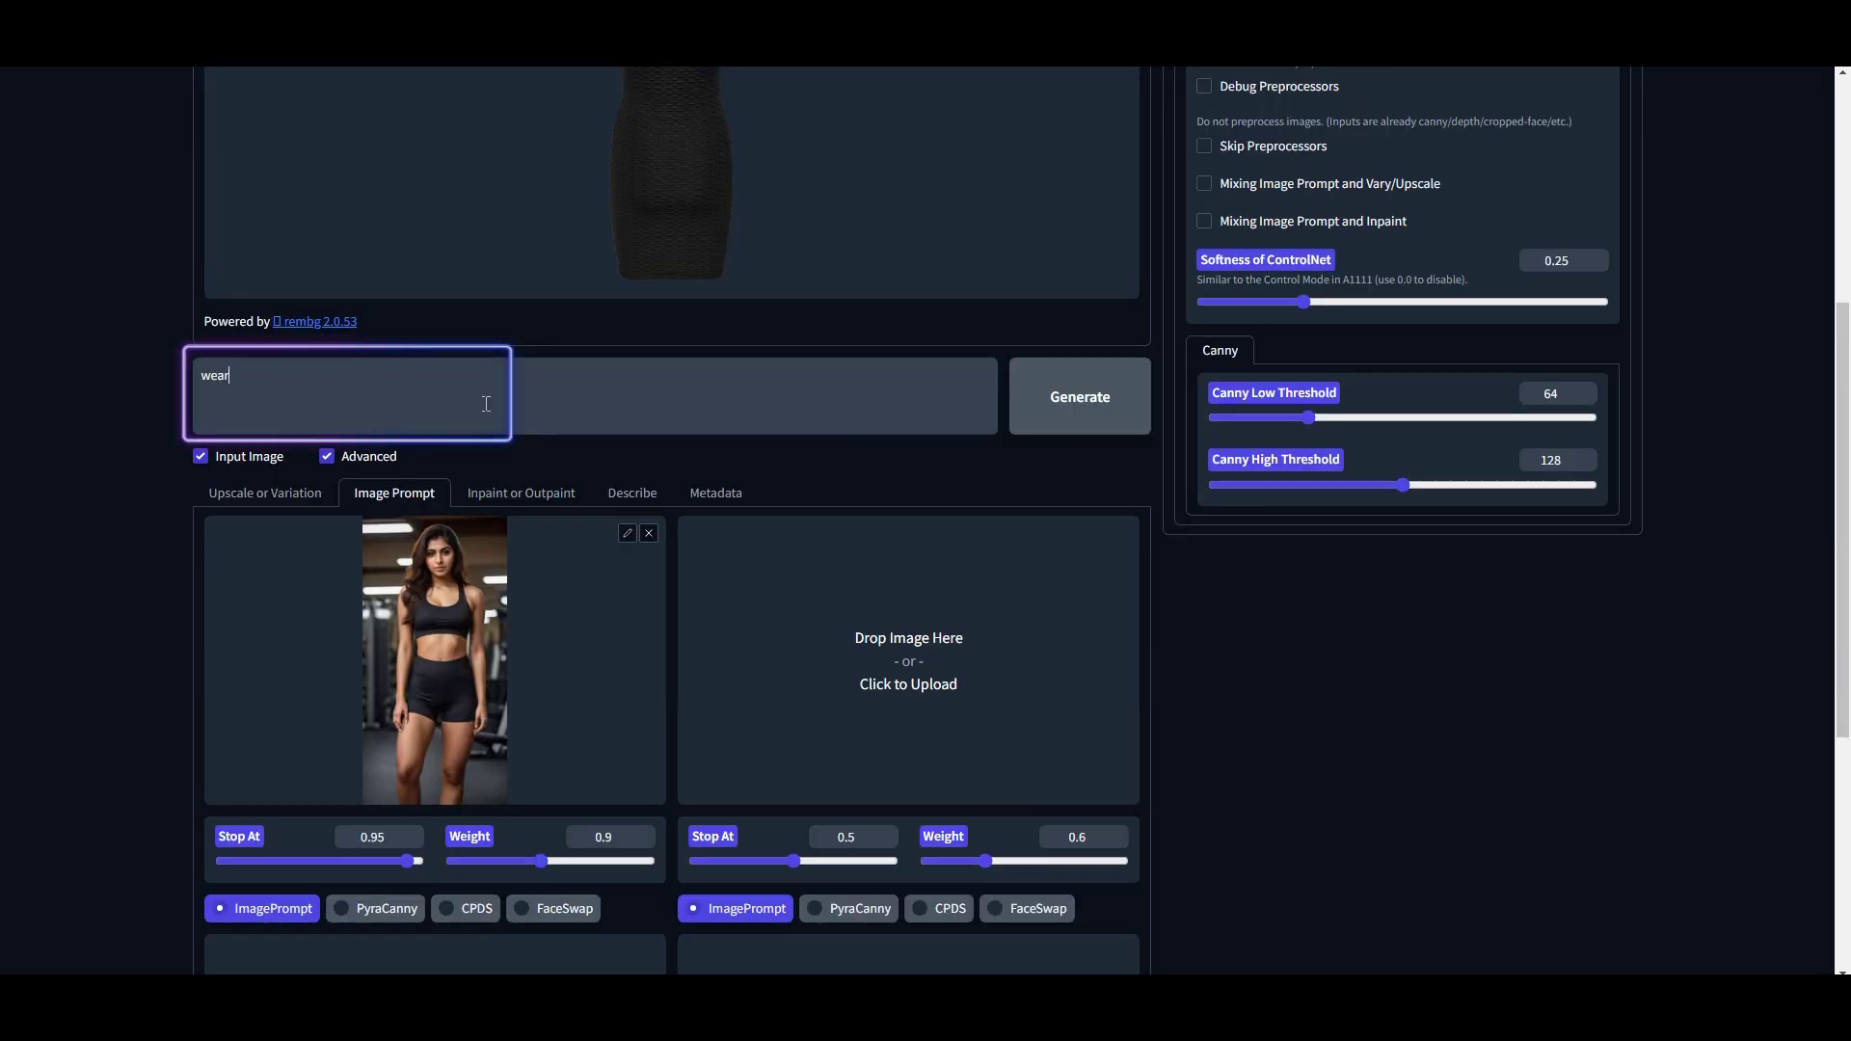
type("ing a beautiful")
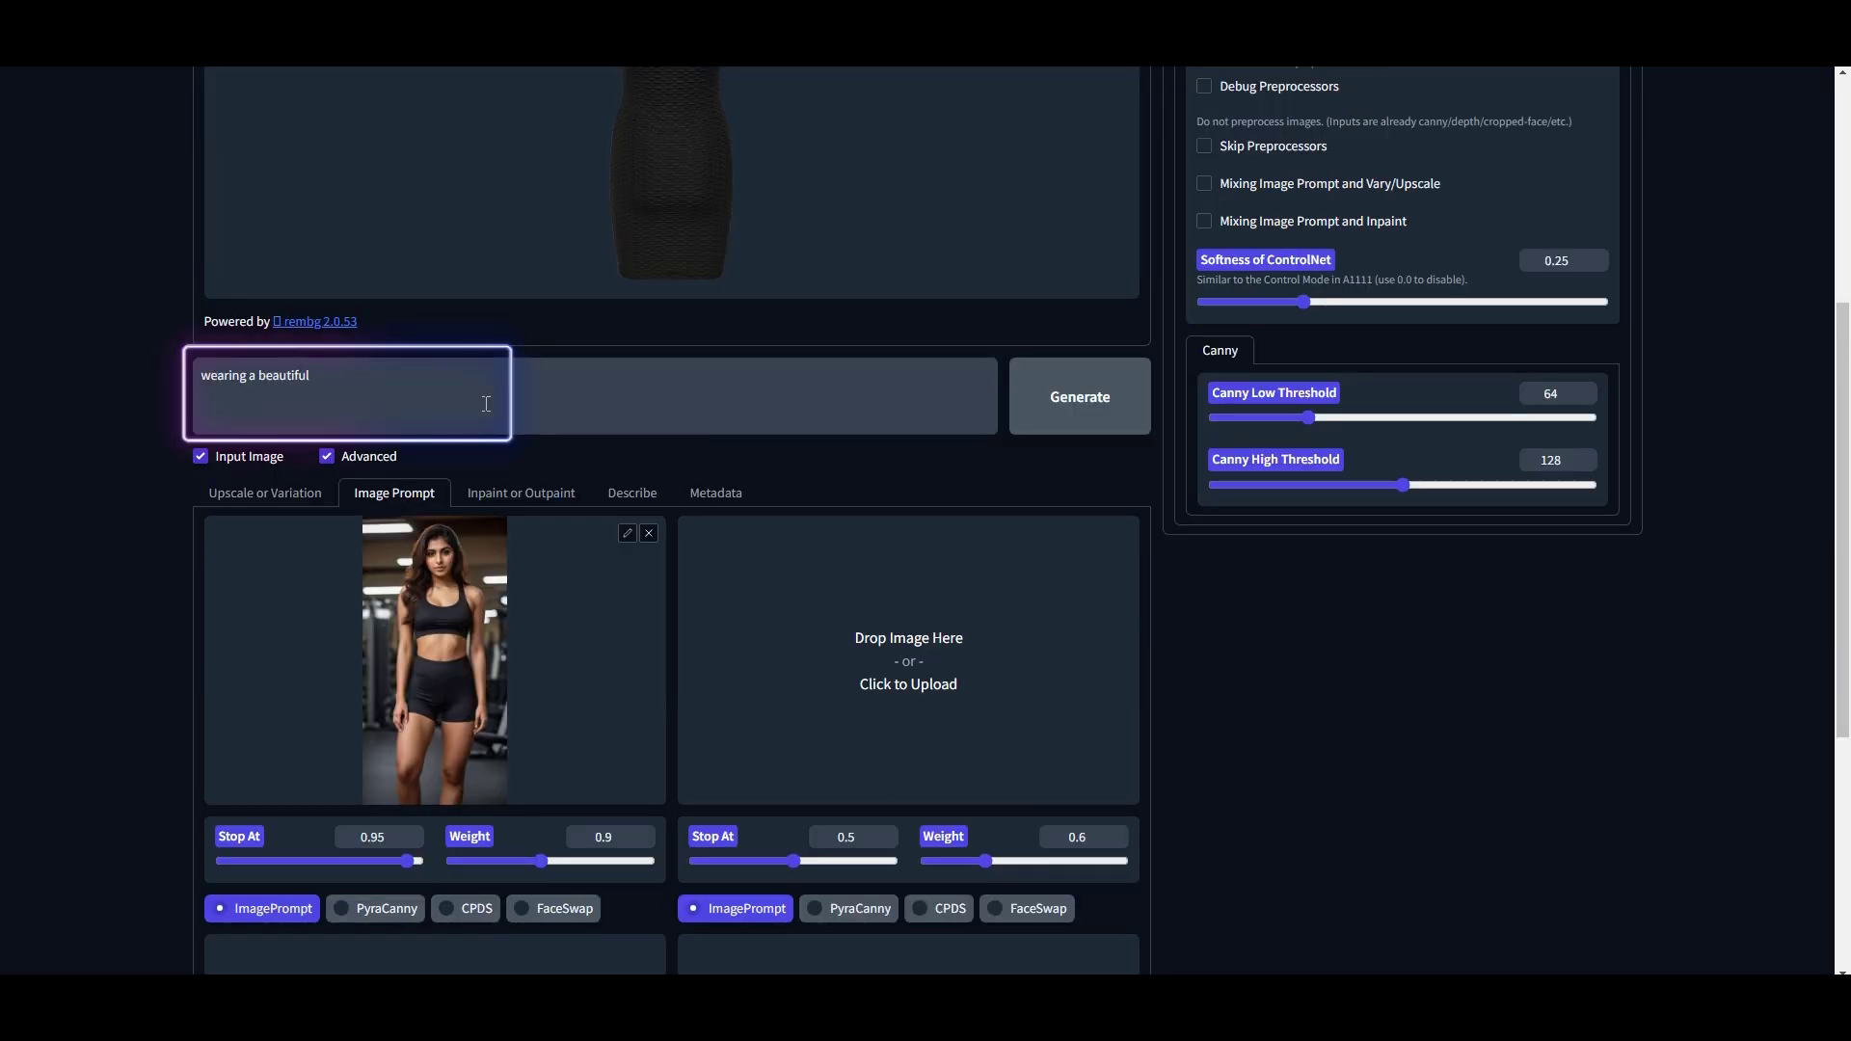
type(" red dress in a wedd")
Complete the 'red dress in a wedding' prompt, pick 1024×1024, and set FaceSwap weight 0.9, stop 0.95.
type("ing")
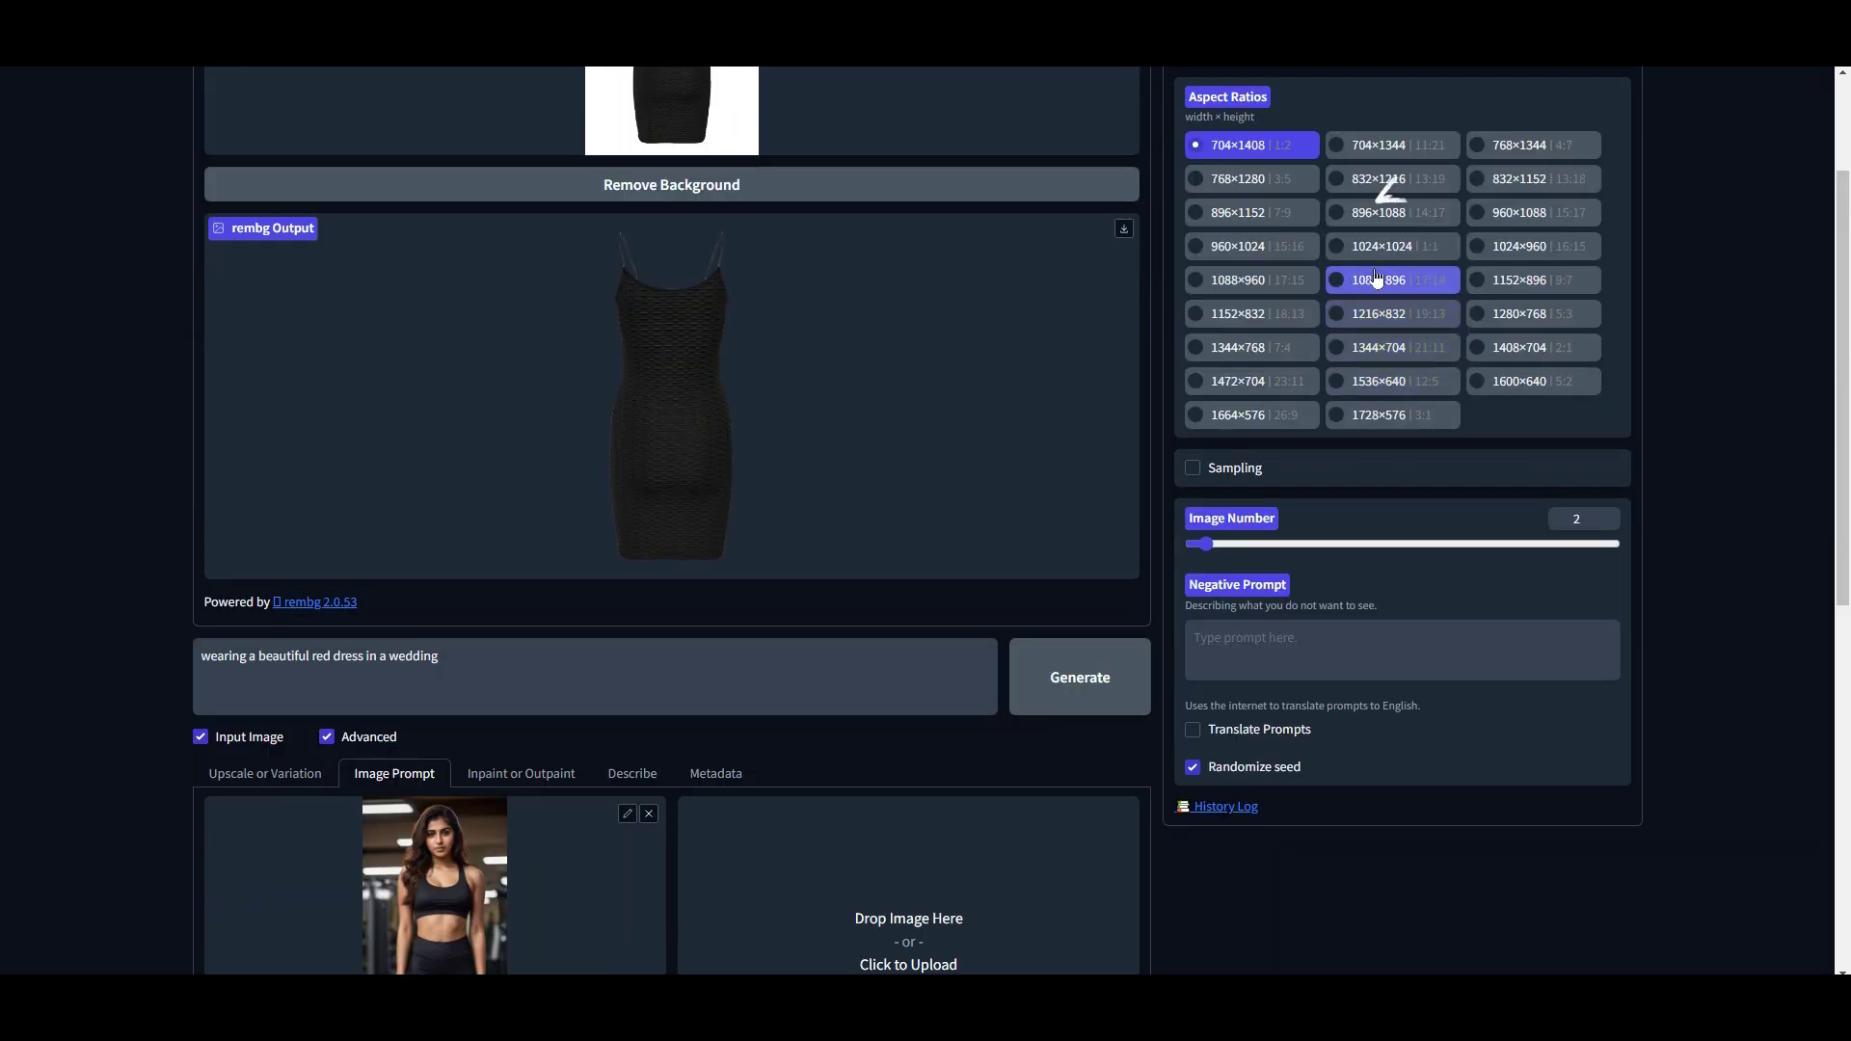
left_click(1388, 246)
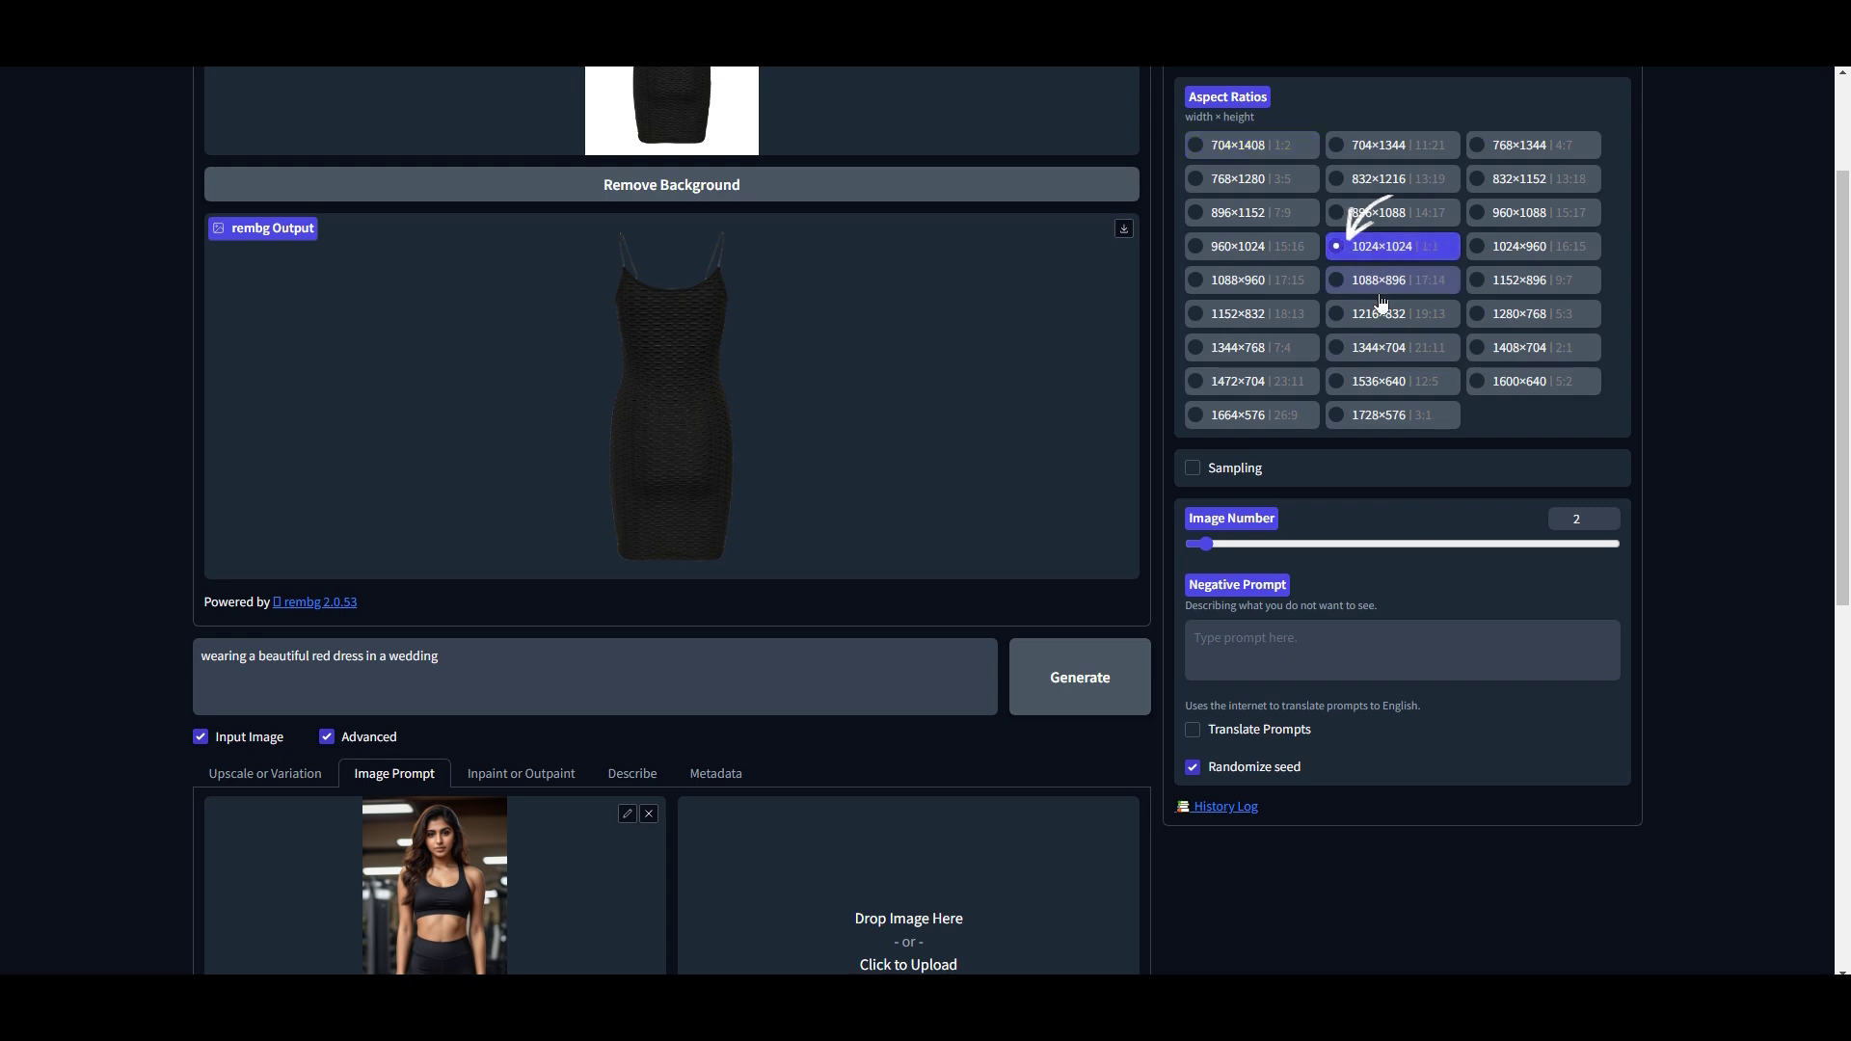
scroll(837, 534, "down", 5)
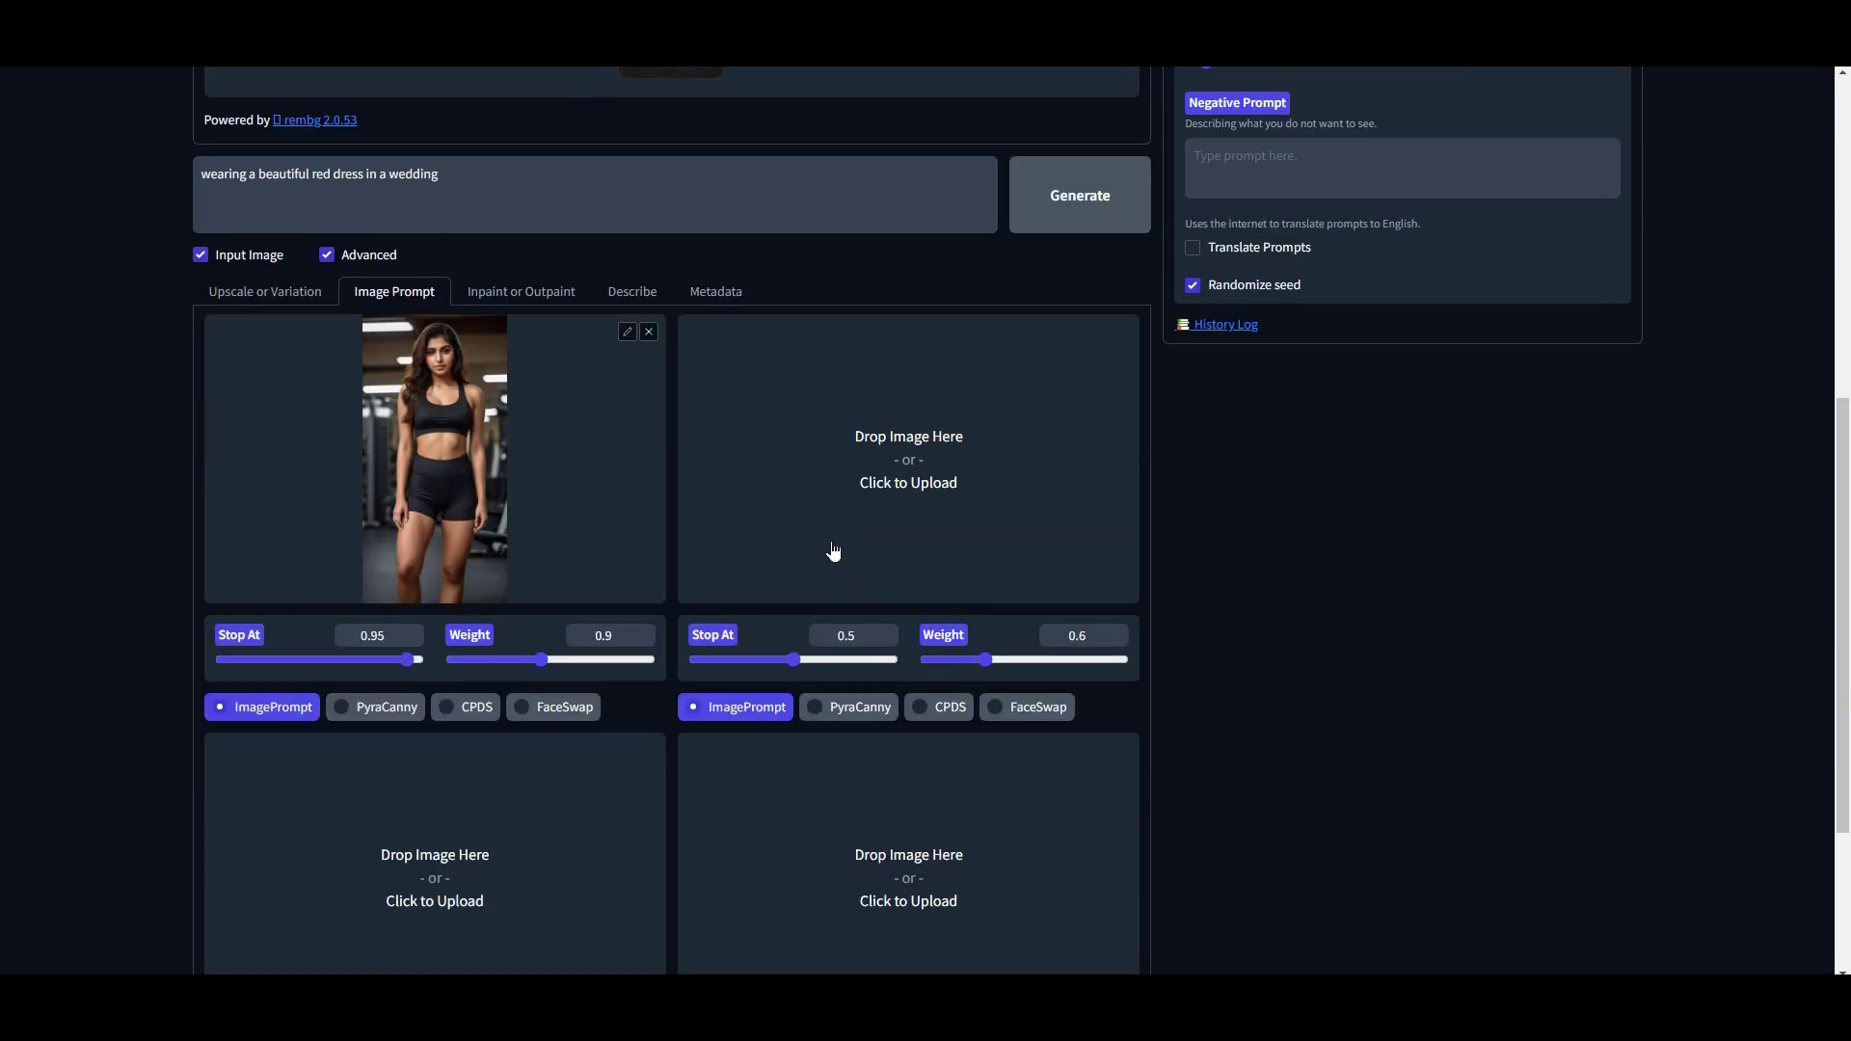
left_click(528, 710)
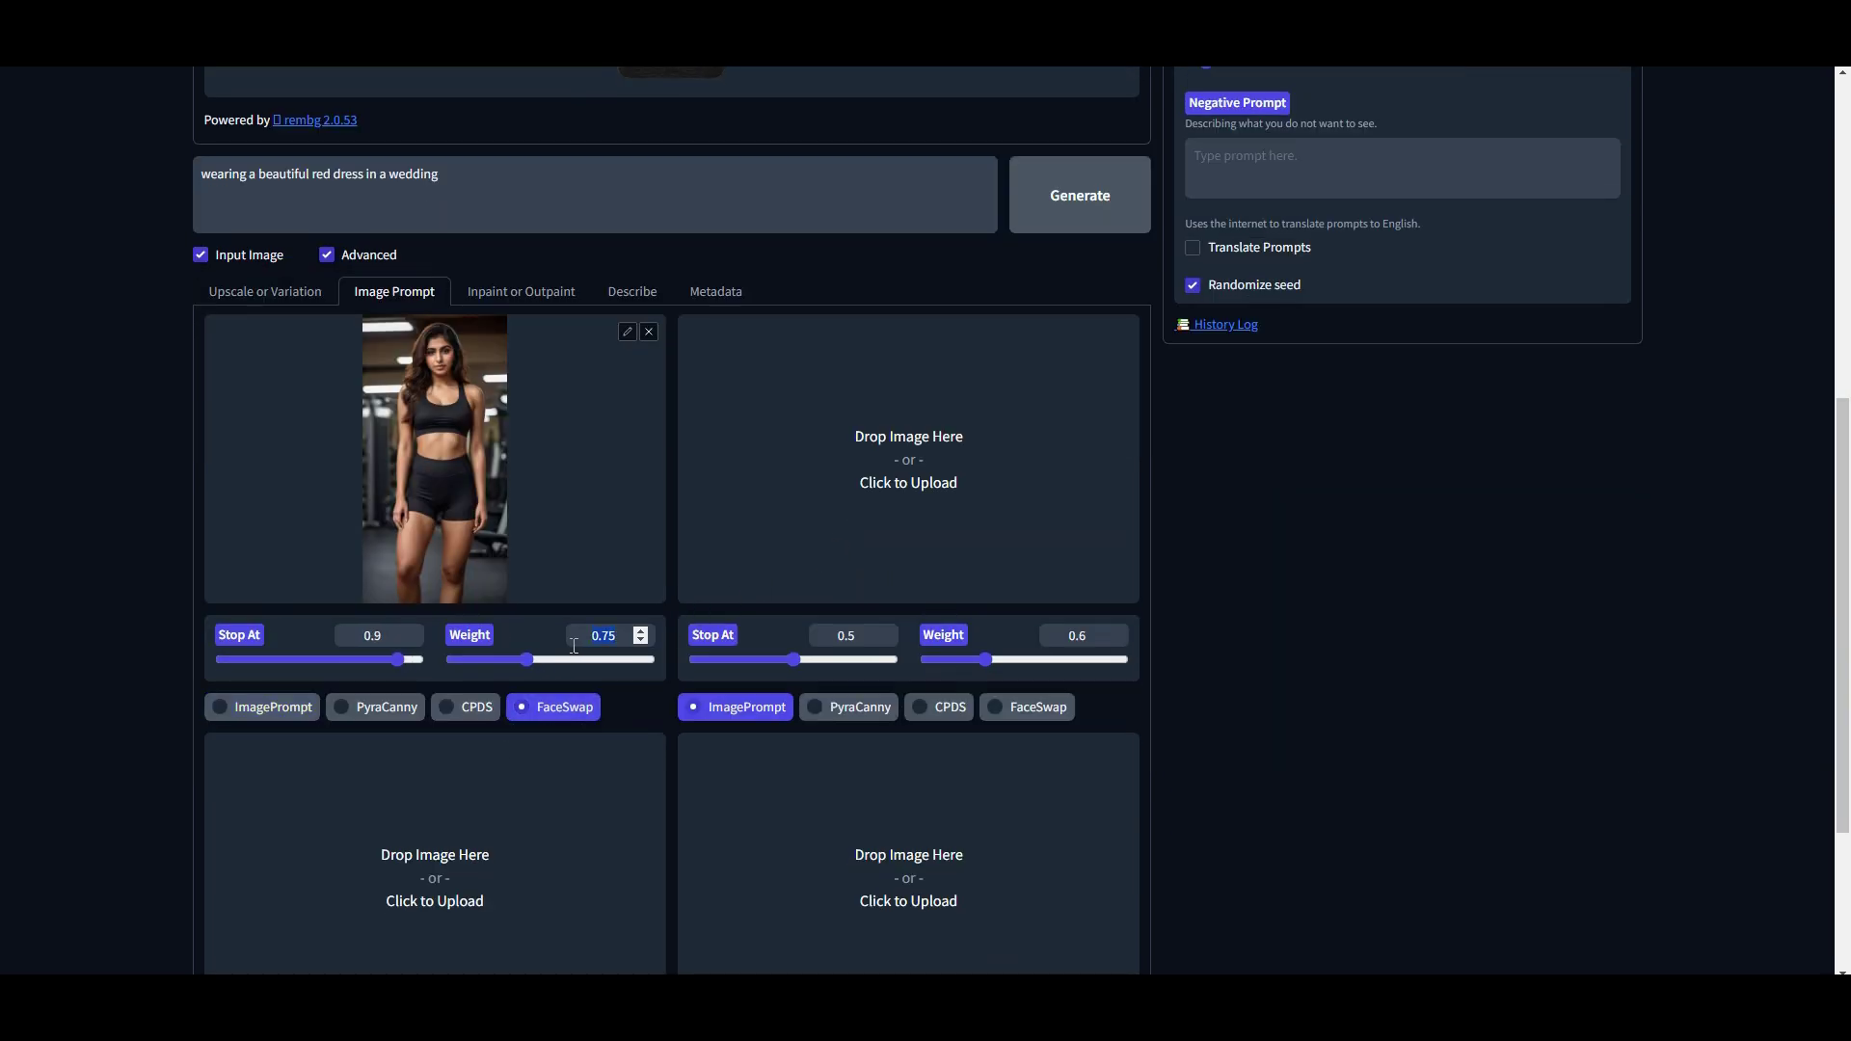
type("0.9")
key("shift+Tab")
key("shift+Tab")
type("00.95")
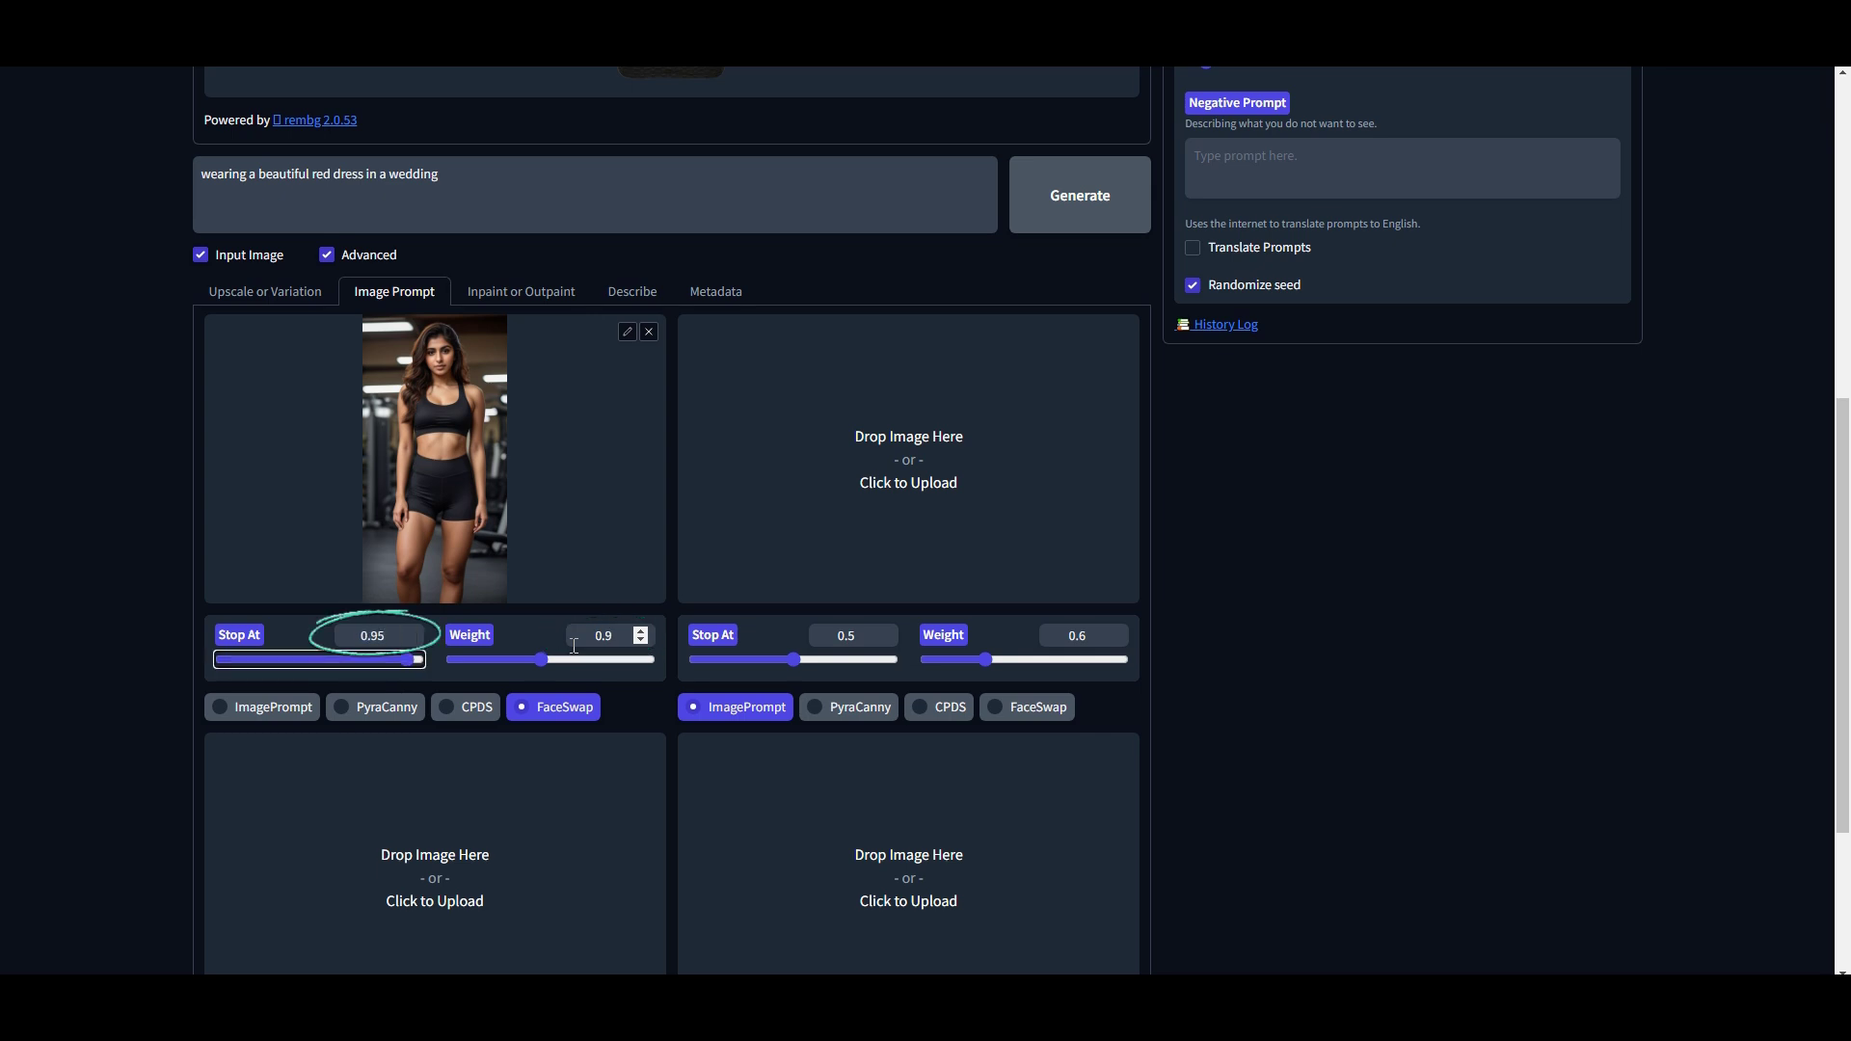
scroll(978, 363, "up", 1)
Generate the two red-dress wedding images and bring up save options for each result.
key("ctrl+Return")
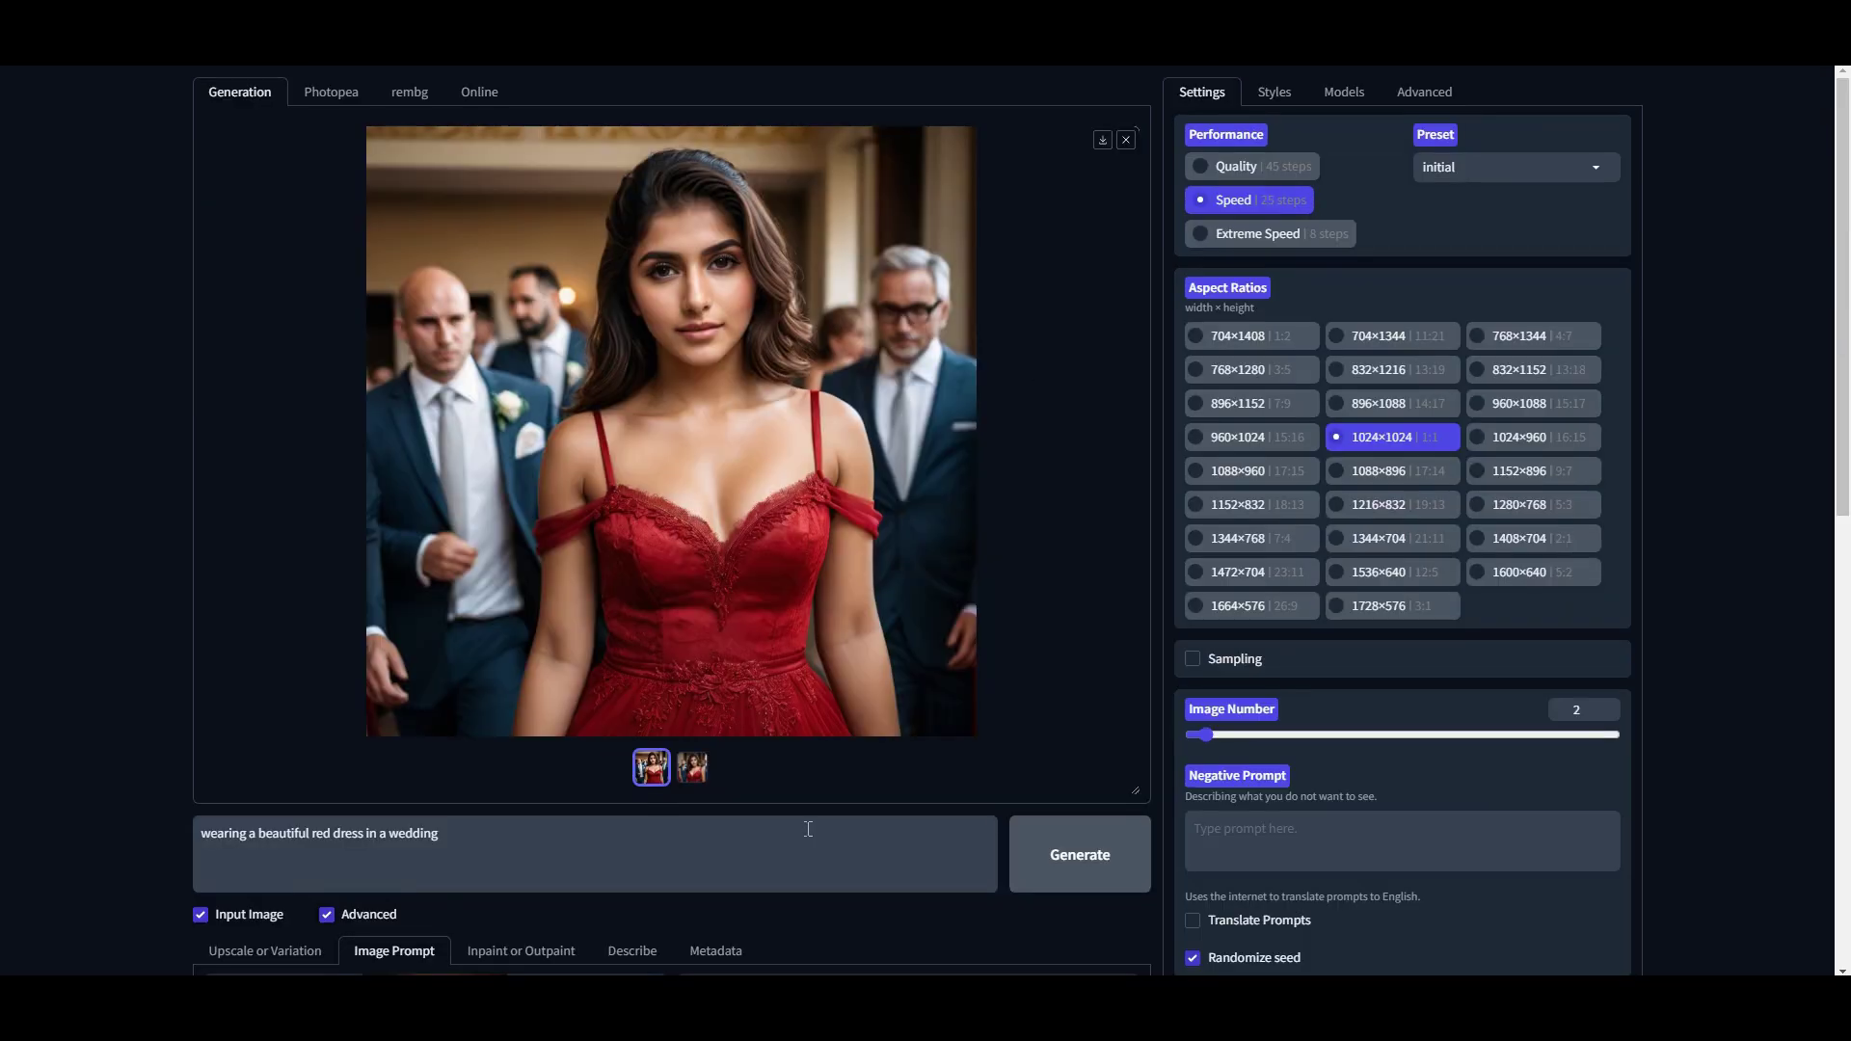
left_click(698, 773)
left_click(675, 379)
right_click(675, 379)
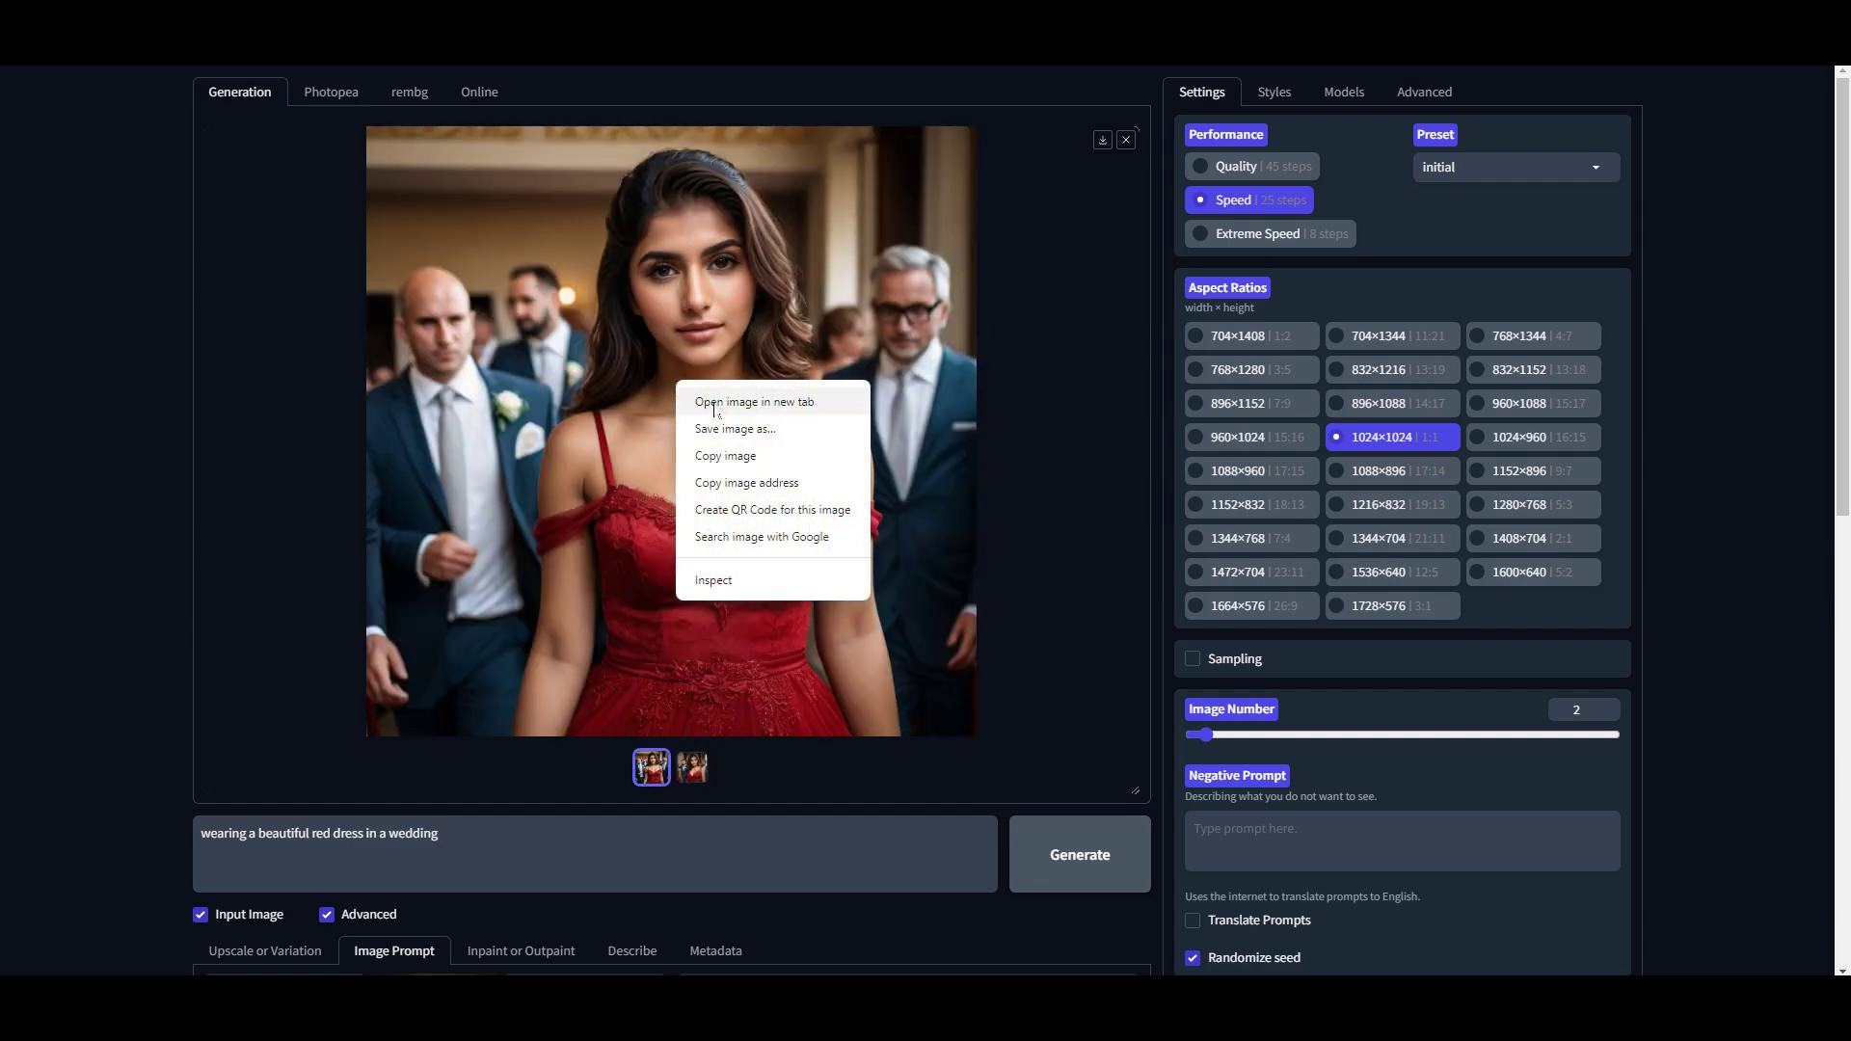
key("Escape")
left_click(685, 778)
right_click(714, 423)
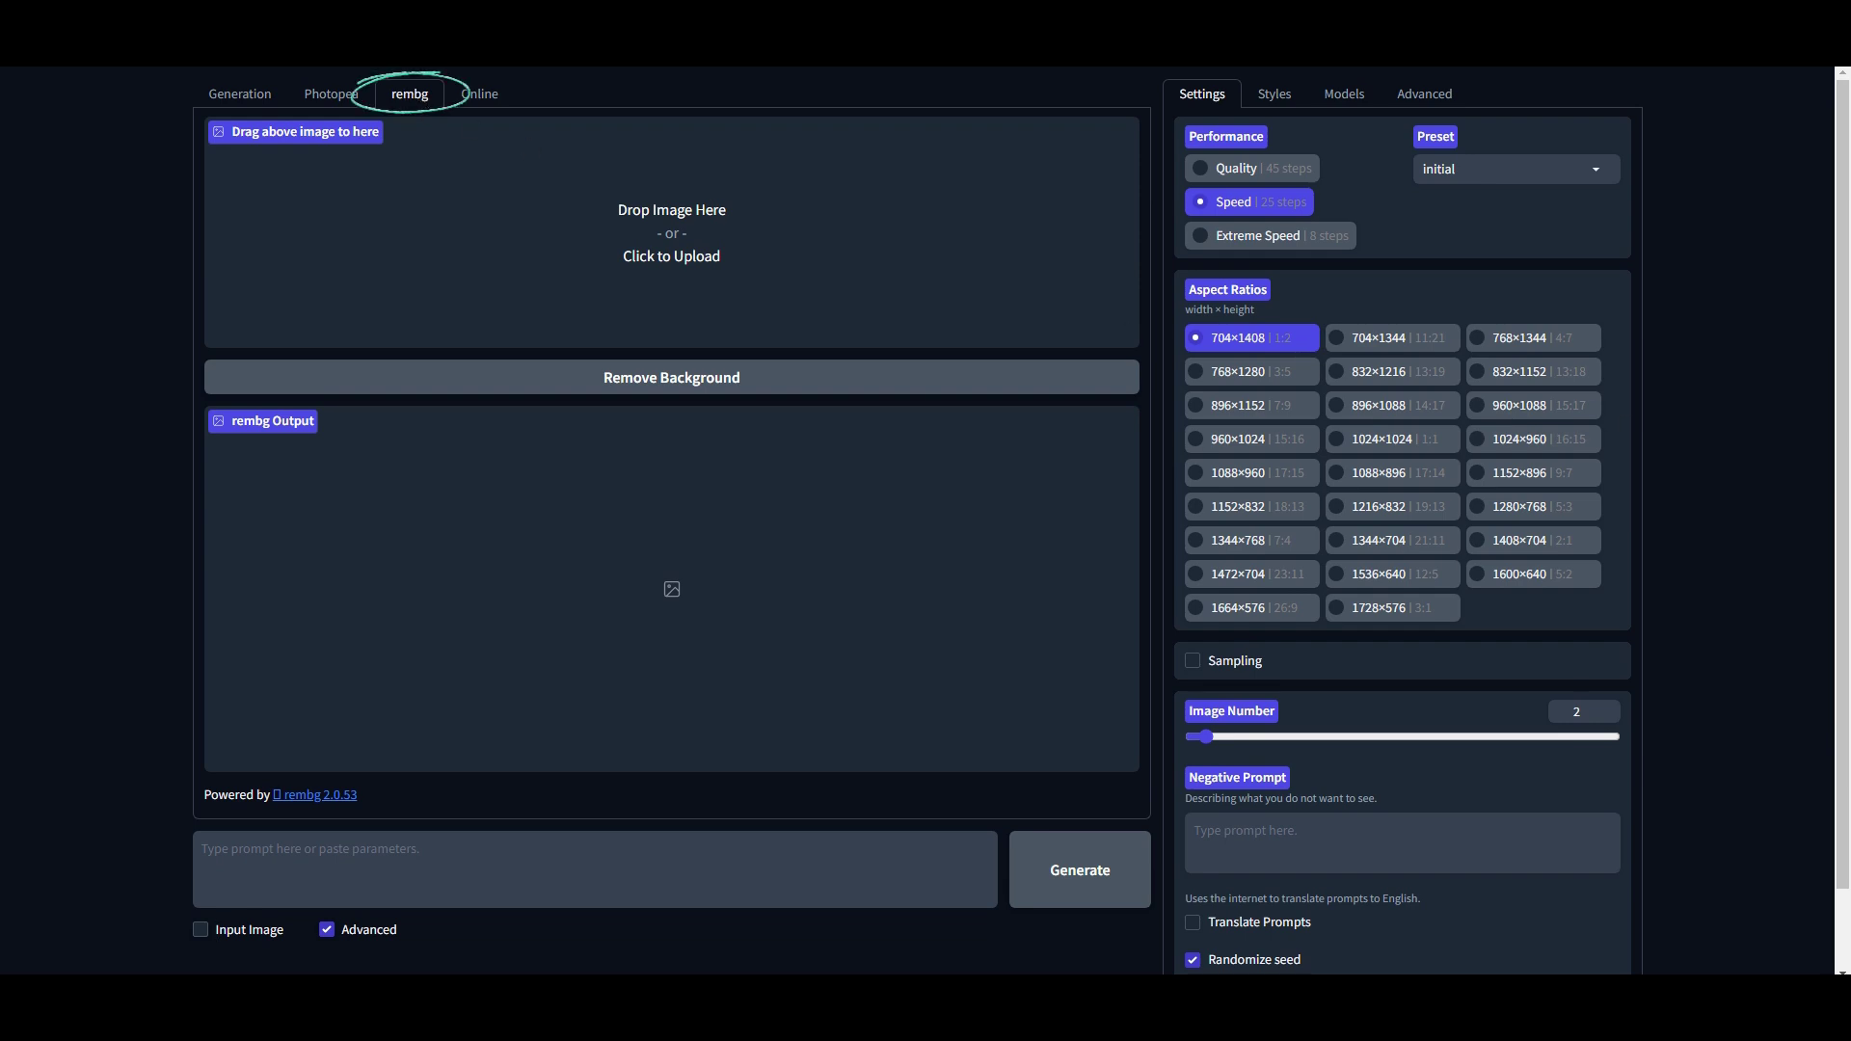
Drop the black dress photo into rembg and run Remove Background.
left_click_drag(926, 386, 675, 291)
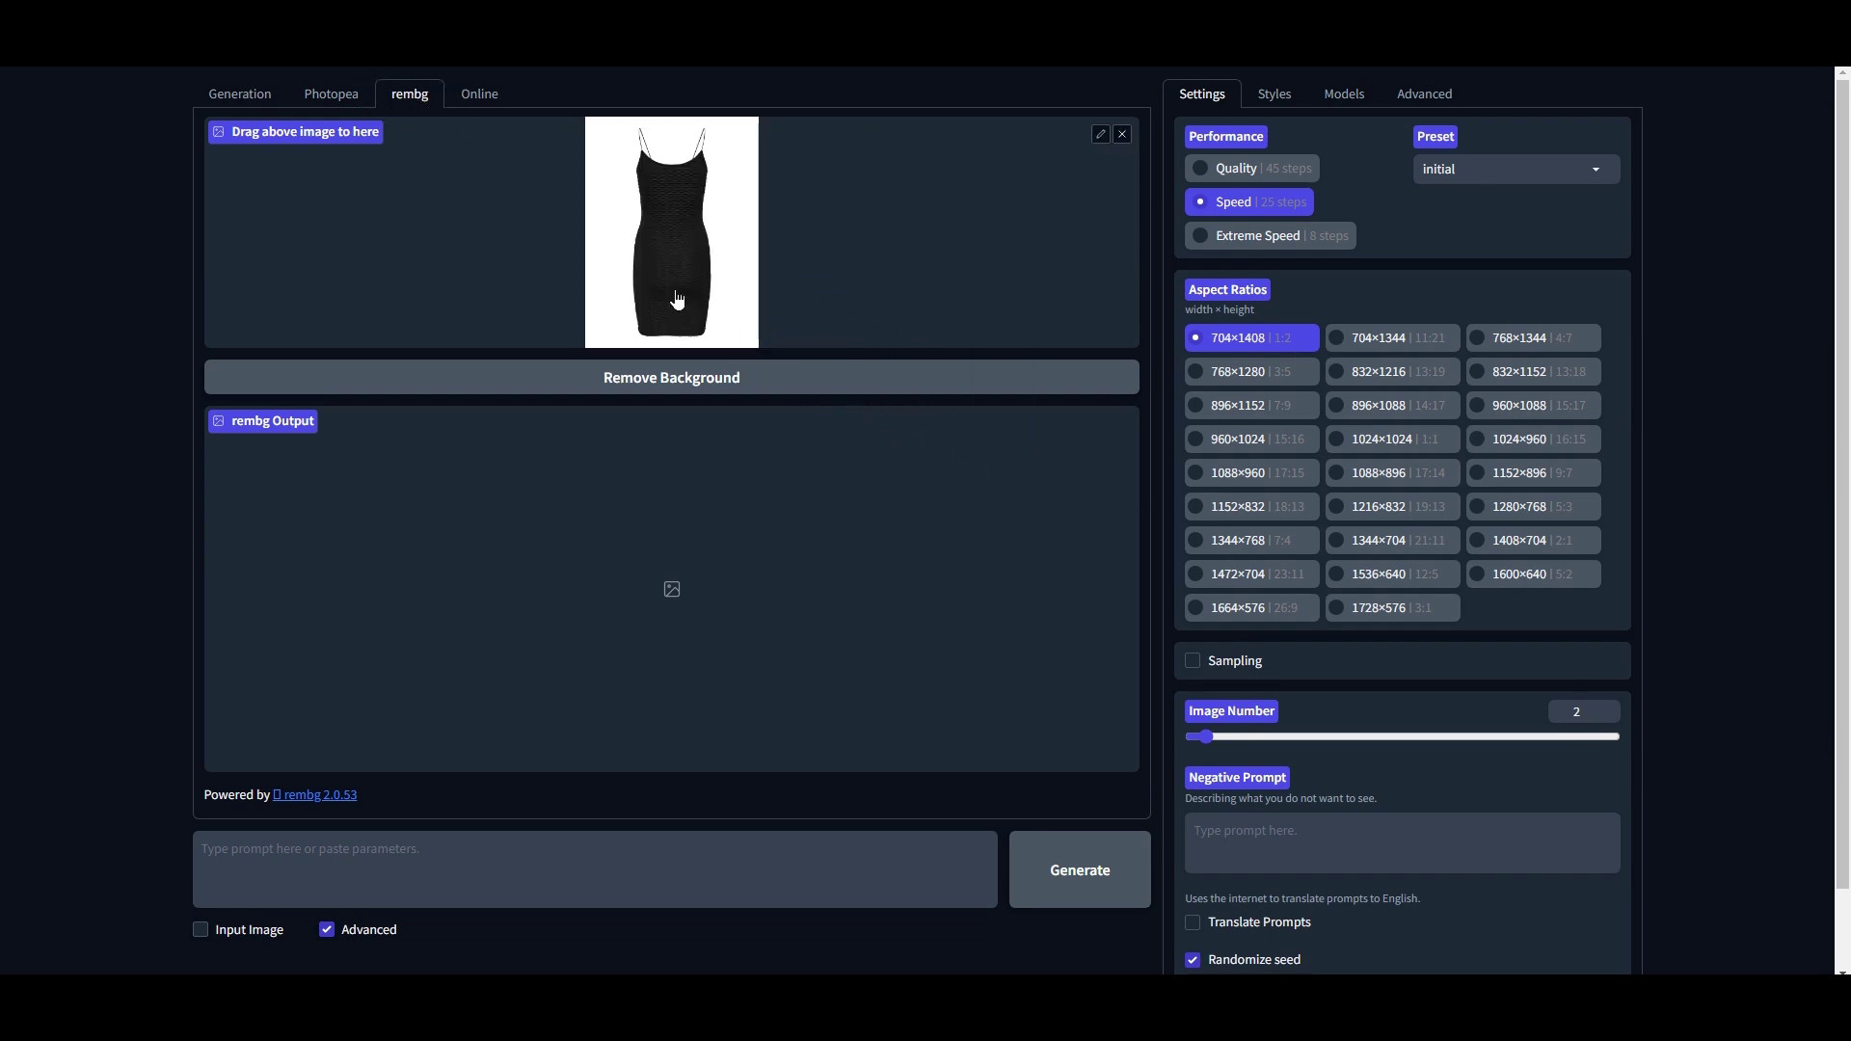
left_click(646, 397)
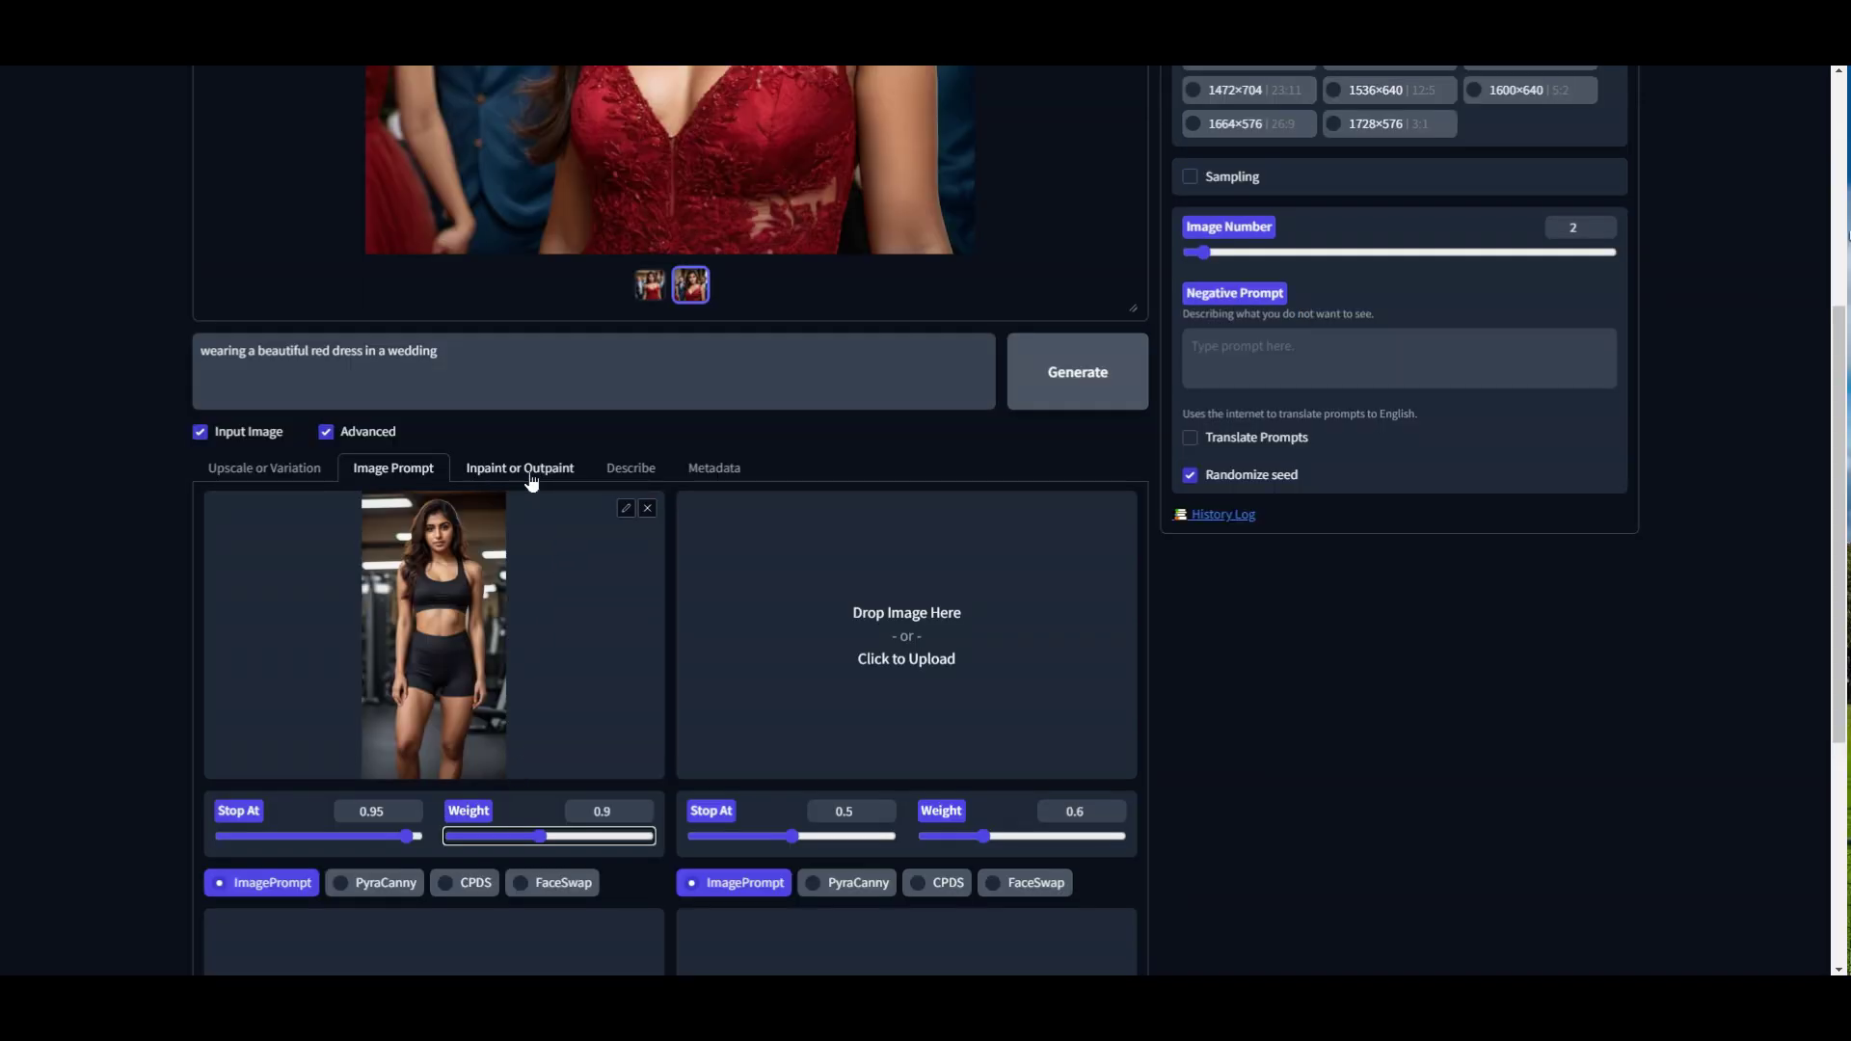
Clear the gym photo, choose 704×1408, tick Mixing Image Prompt and Inpaint, then add the red dress.
left_click(647, 508)
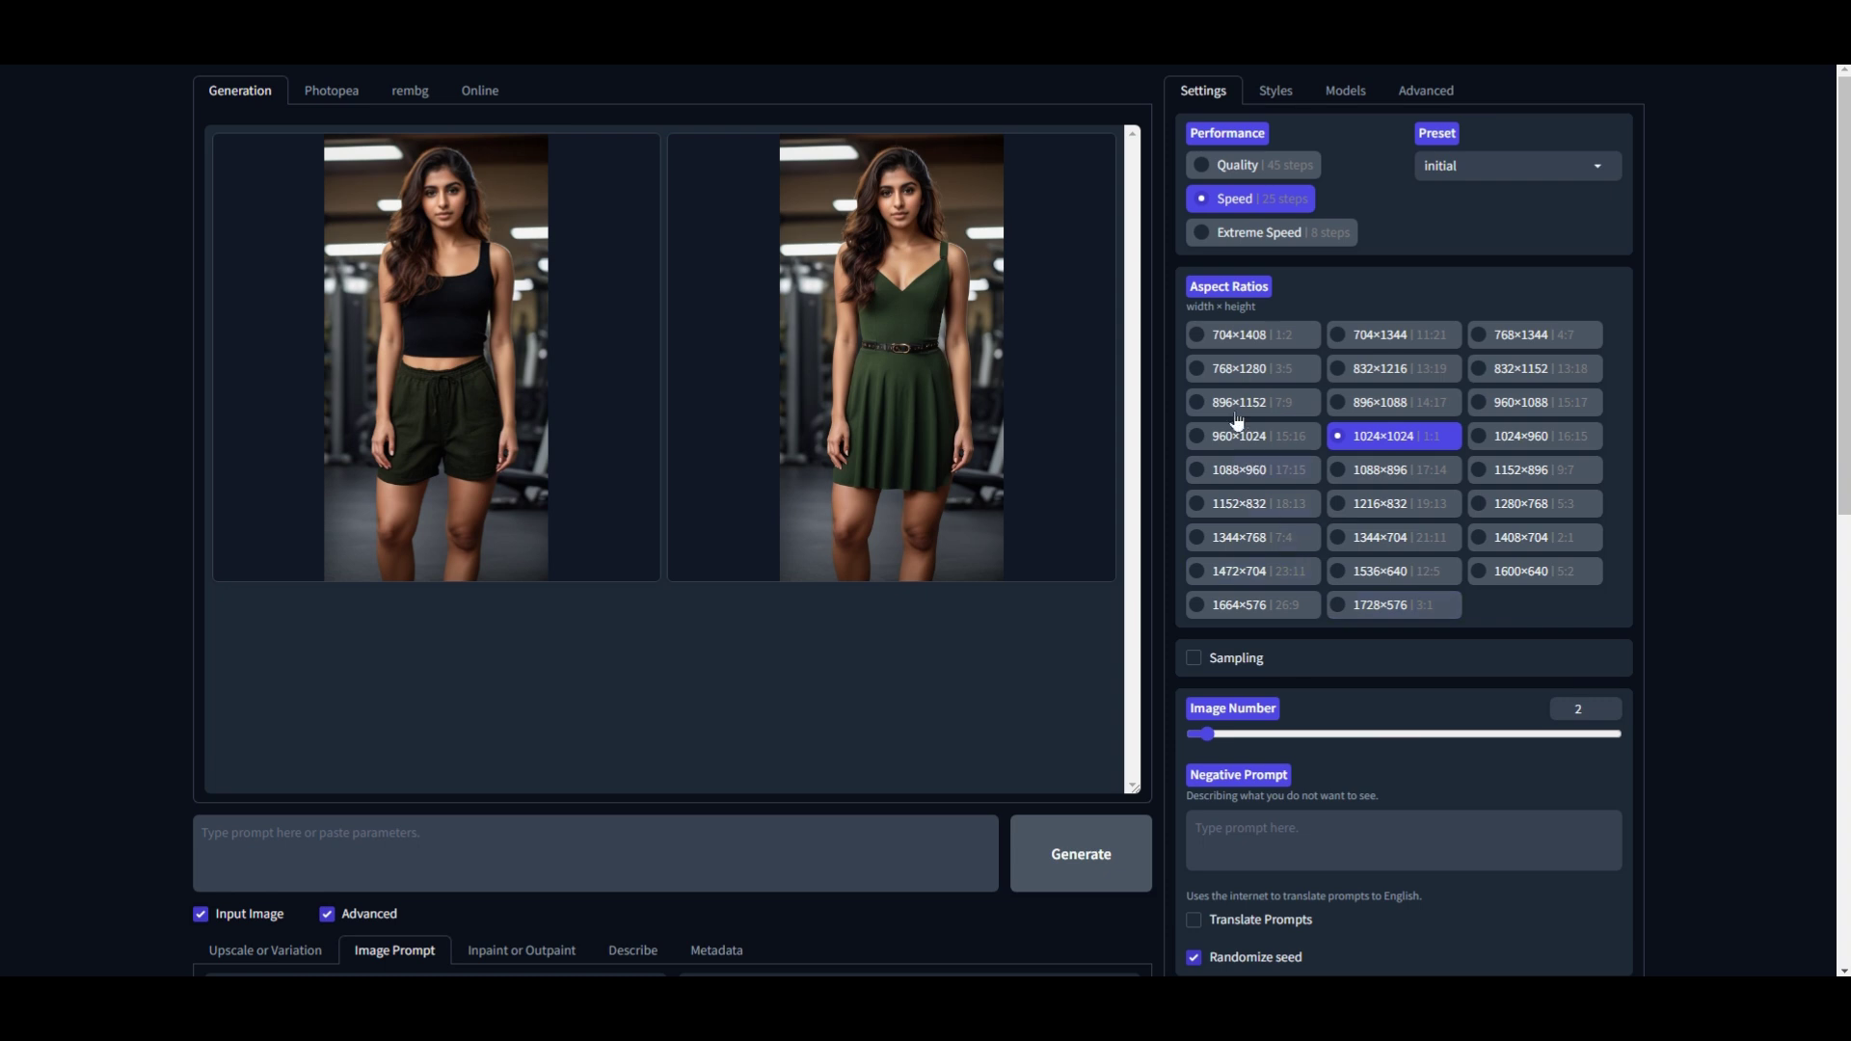
left_click(1231, 338)
left_click(1395, 90)
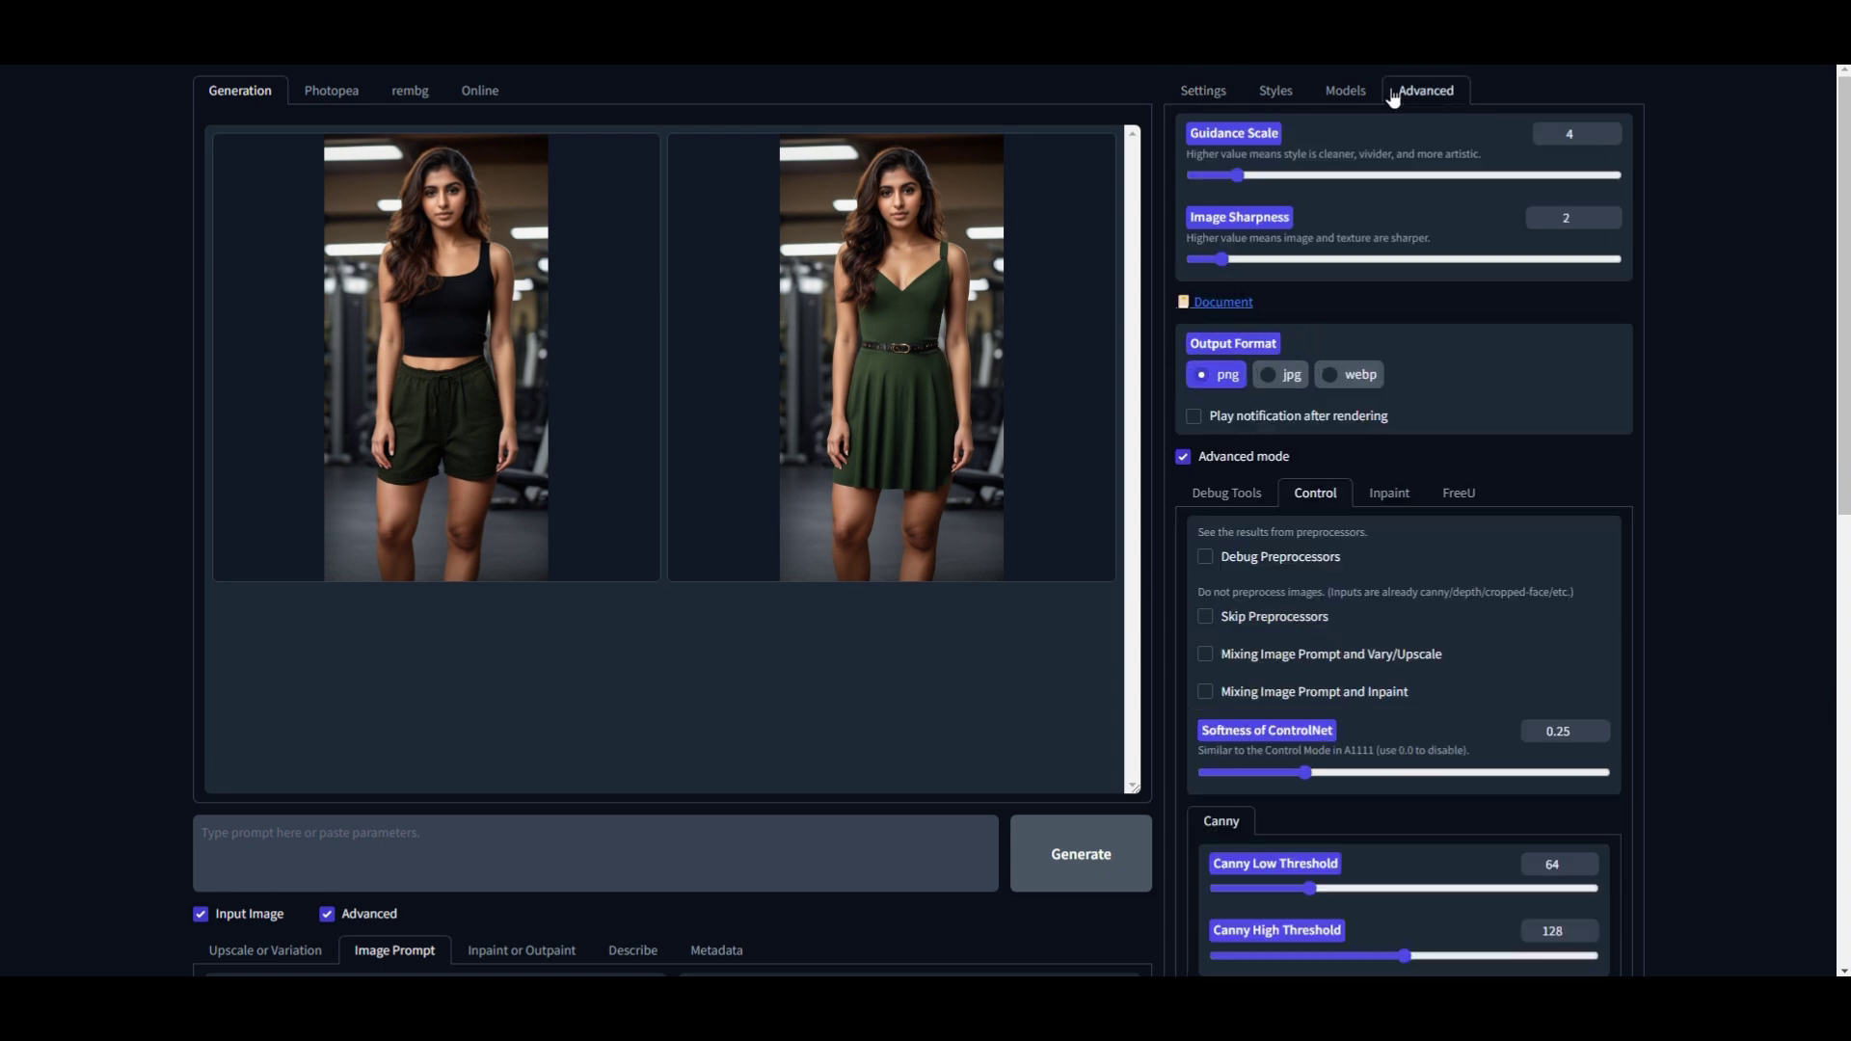
scroll(1321, 409, "down", 1)
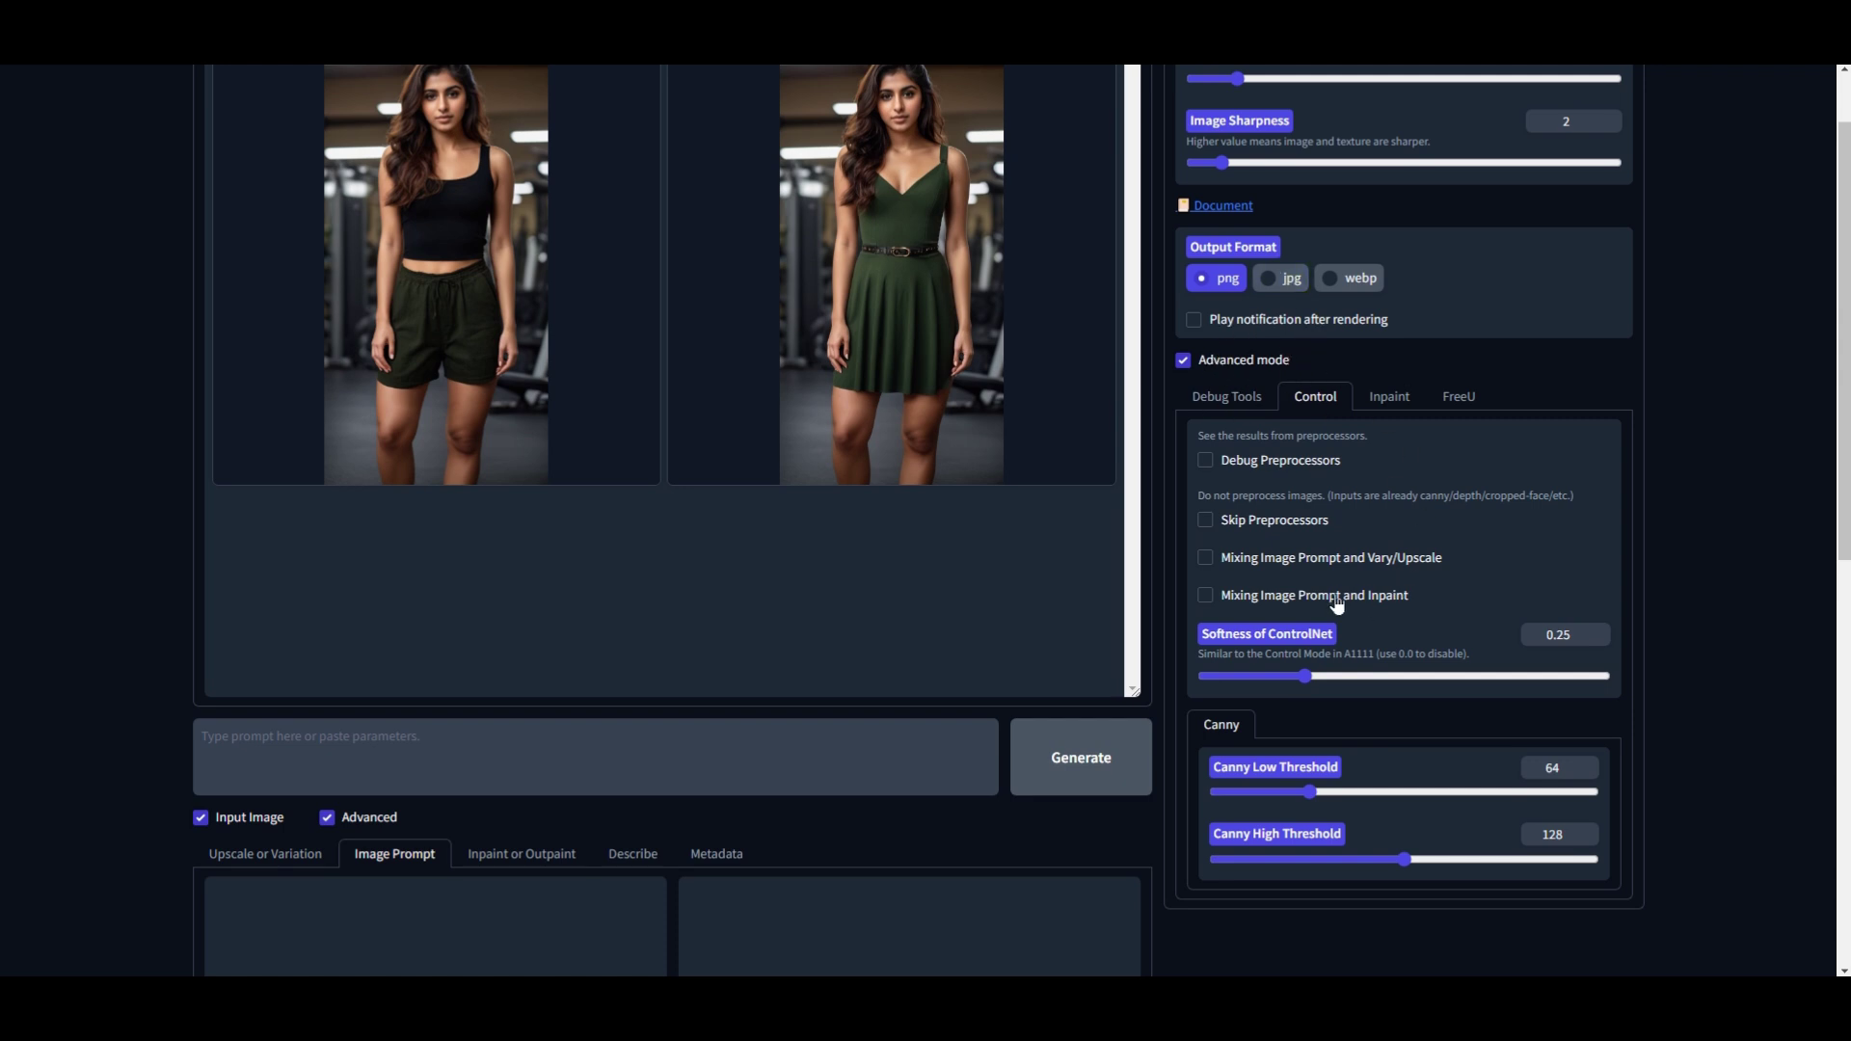
scroll(1334, 591, "down", 3)
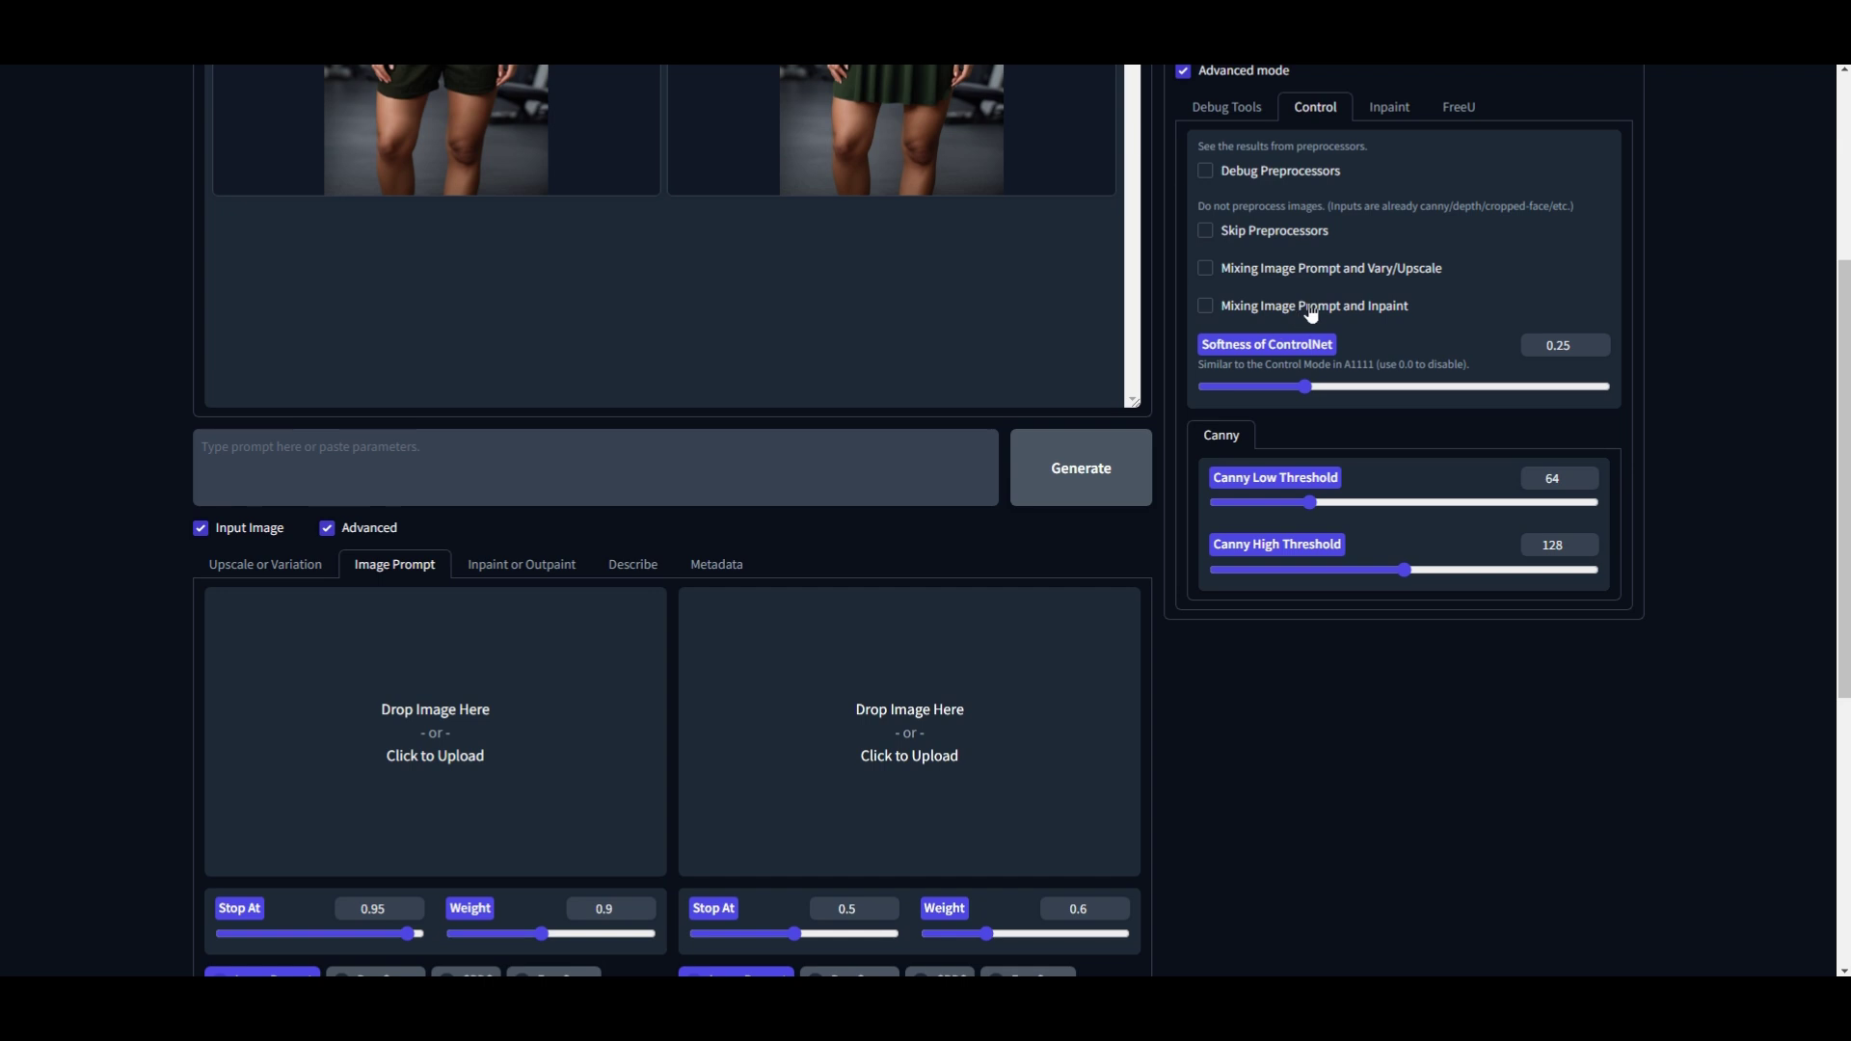
left_click(1292, 309)
scroll(1292, 318, "down", 3)
left_click_drag(1088, 489, 427, 505)
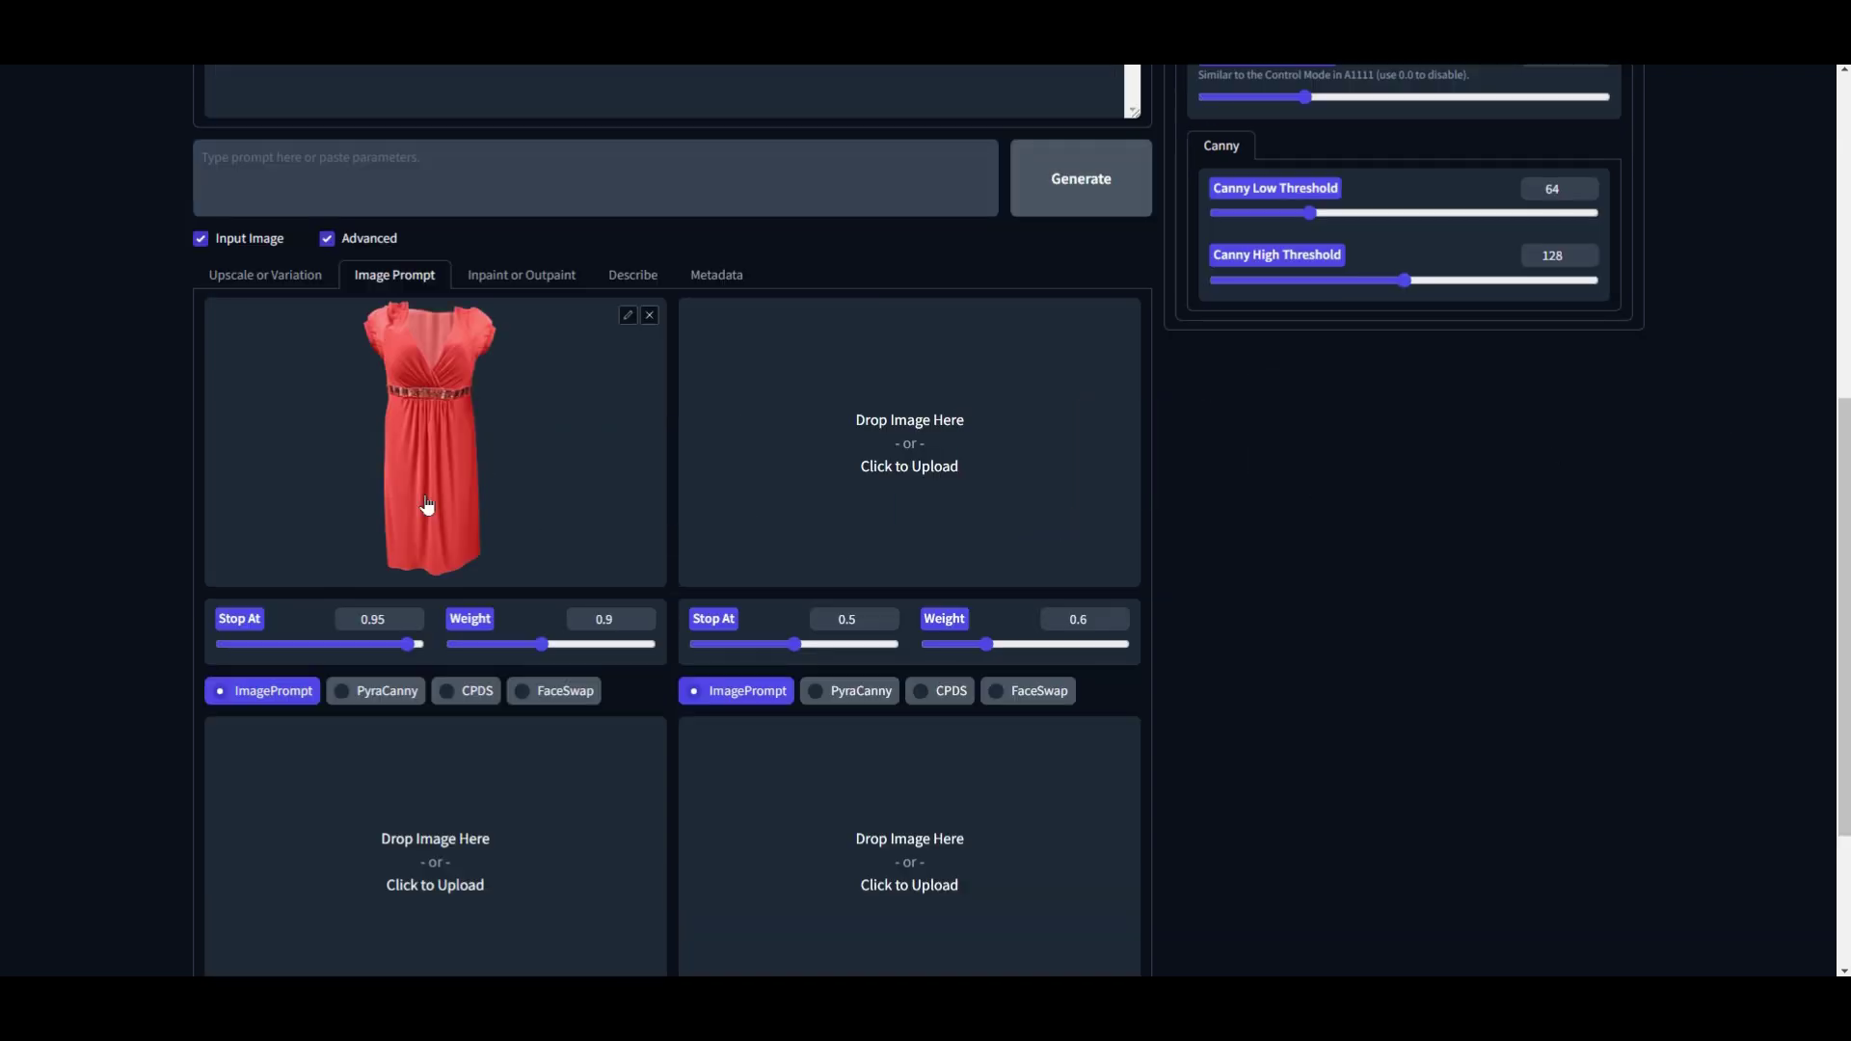
Load the gym photo into the Inpaint or Outpaint panel.
left_click(530, 282)
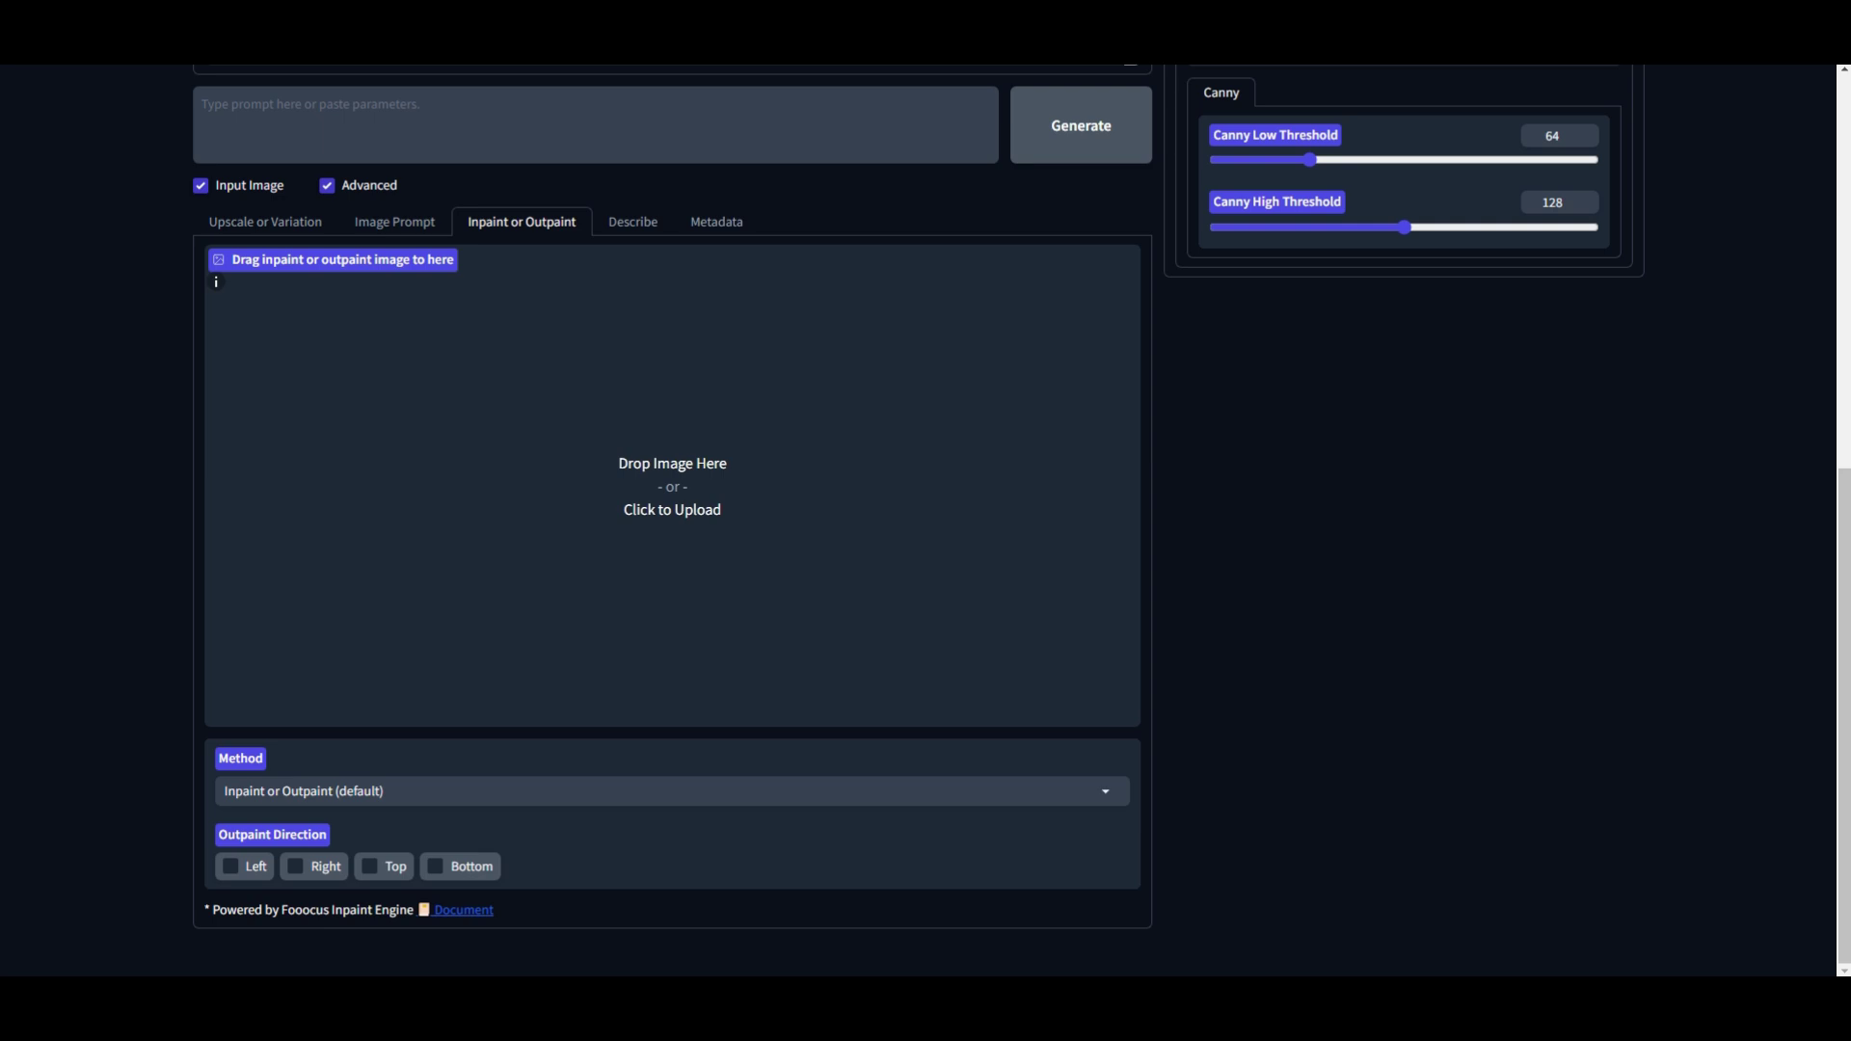
left_click_drag(1078, 559, 656, 557)
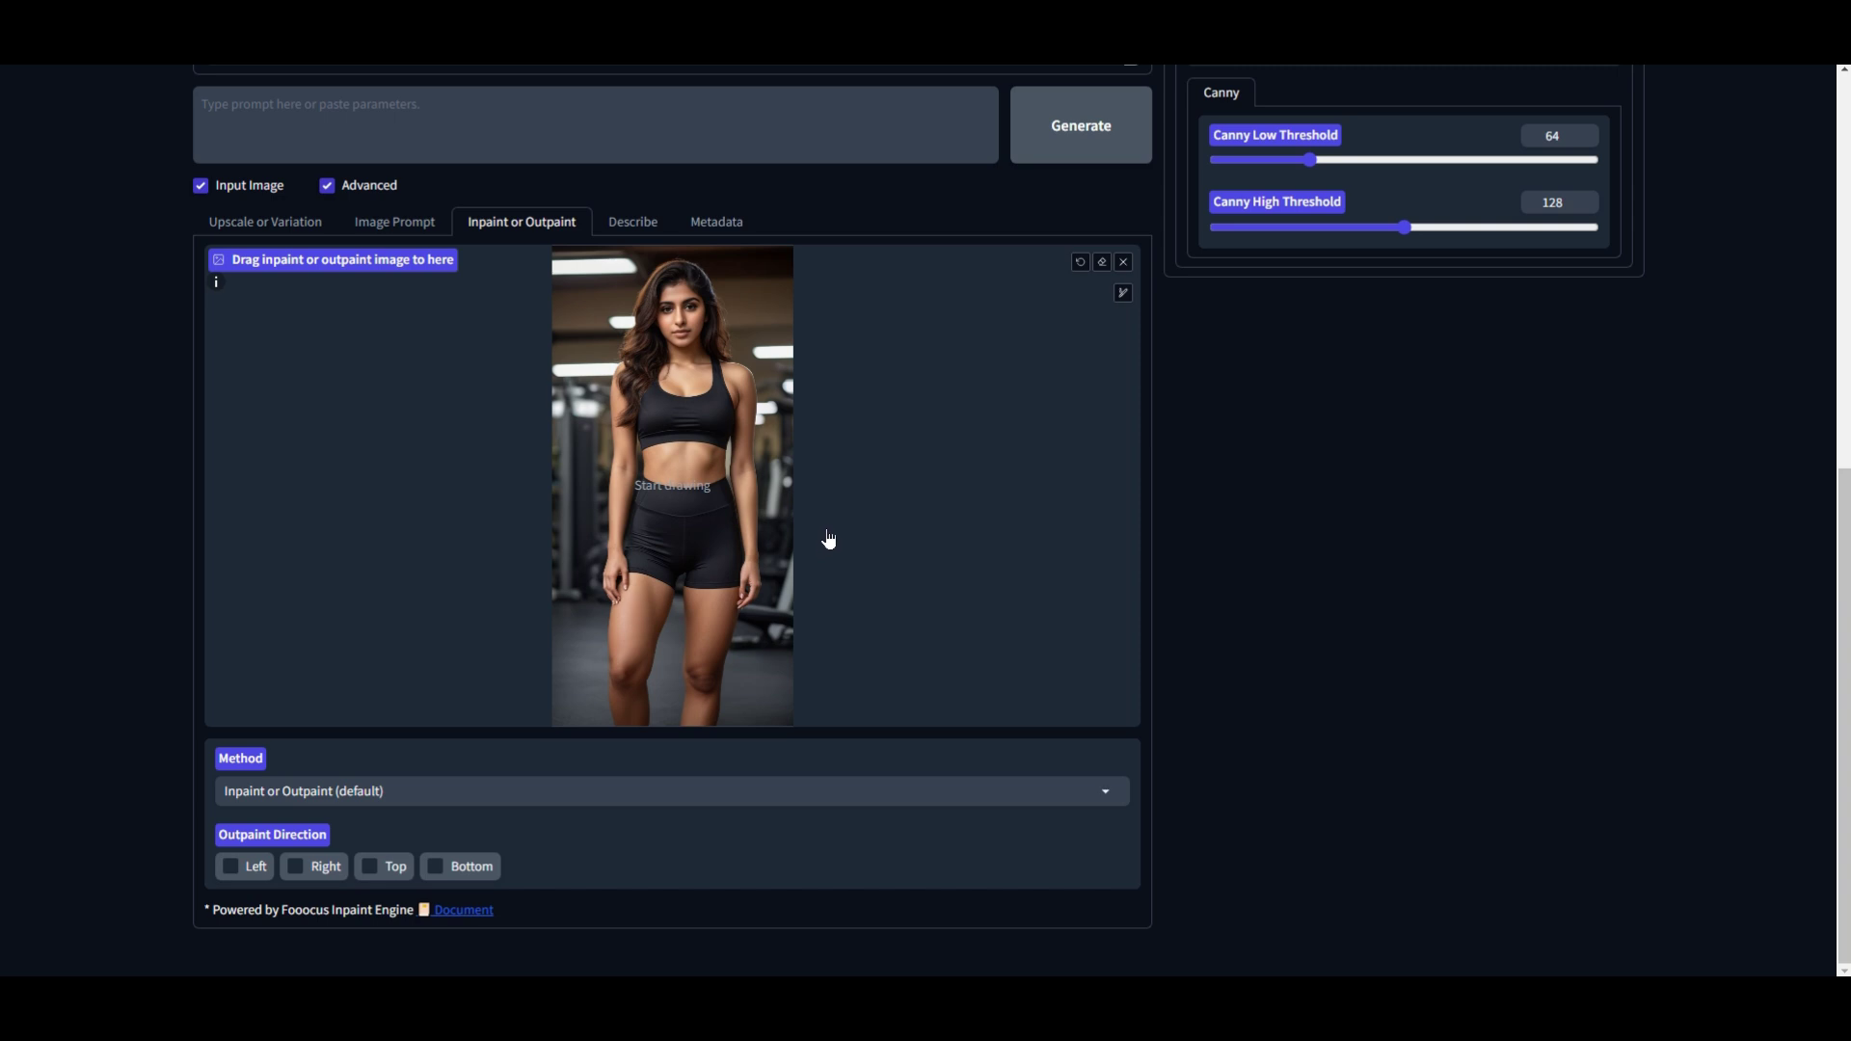
scroll(833, 536, "up", 3)
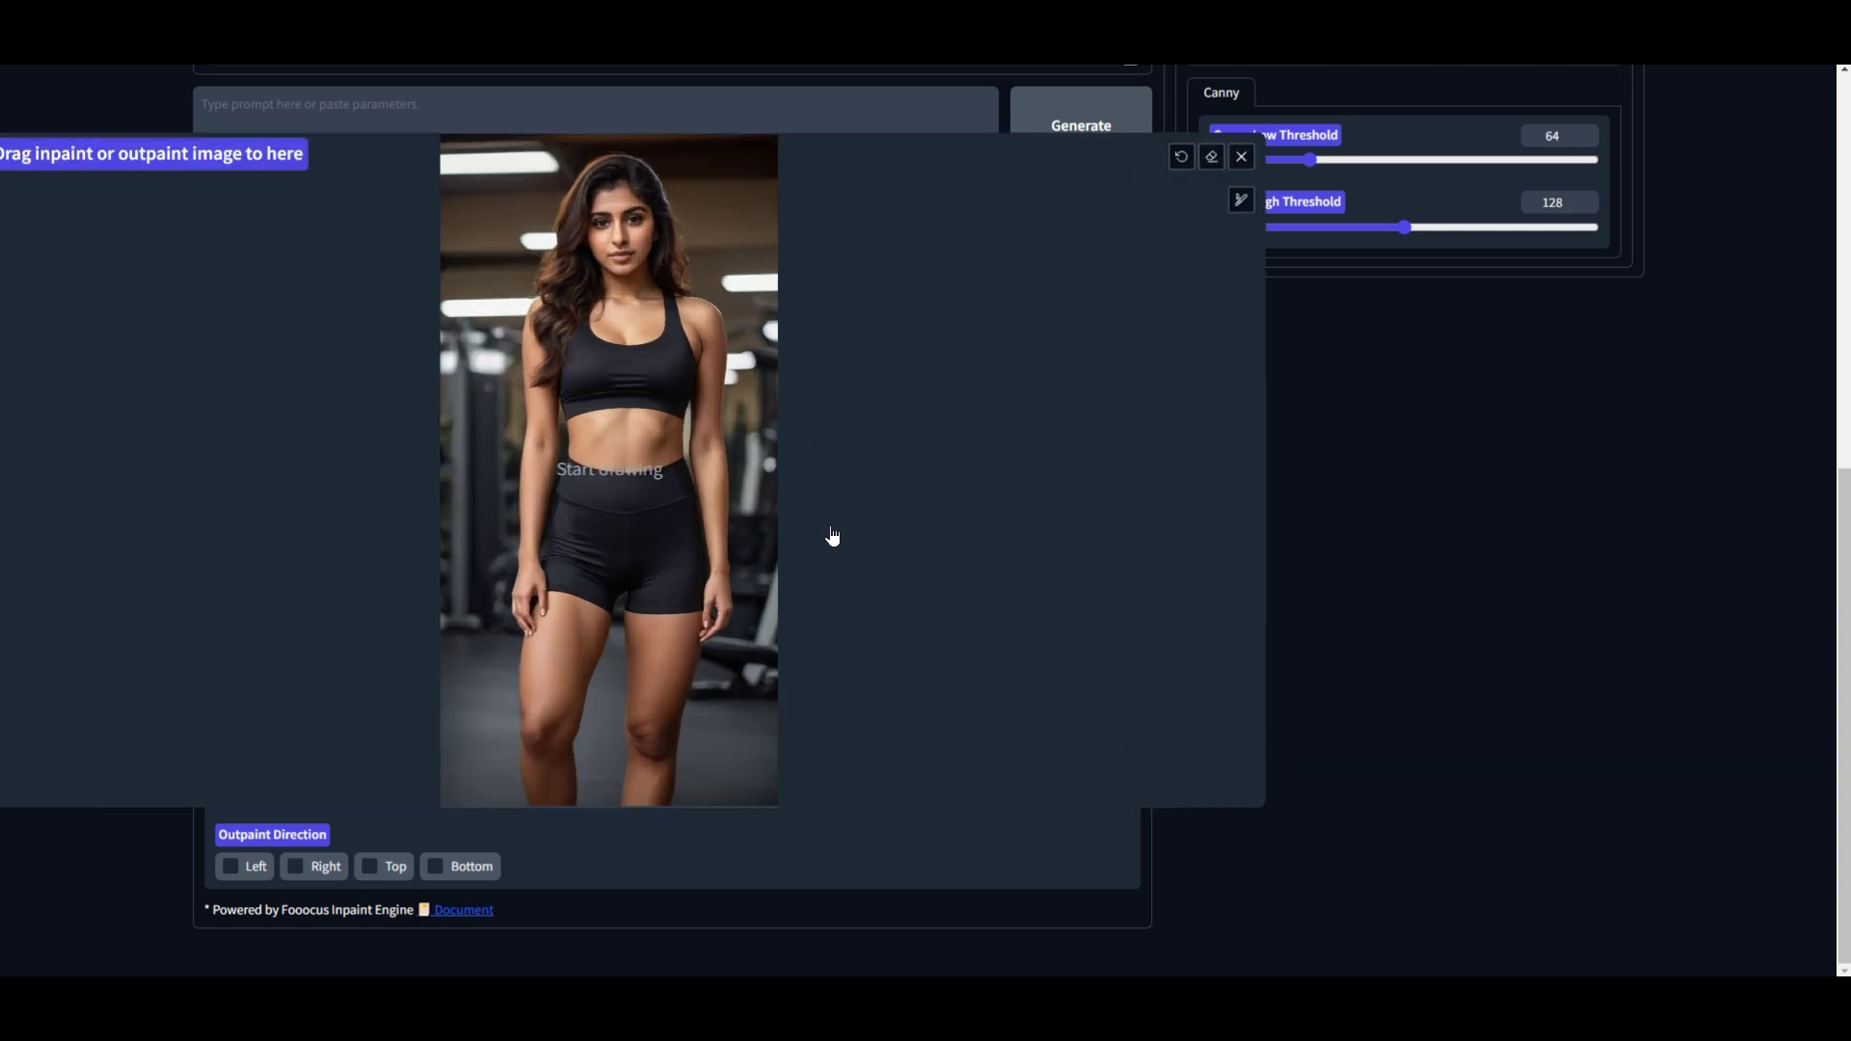
scroll(833, 536, "up", 1)
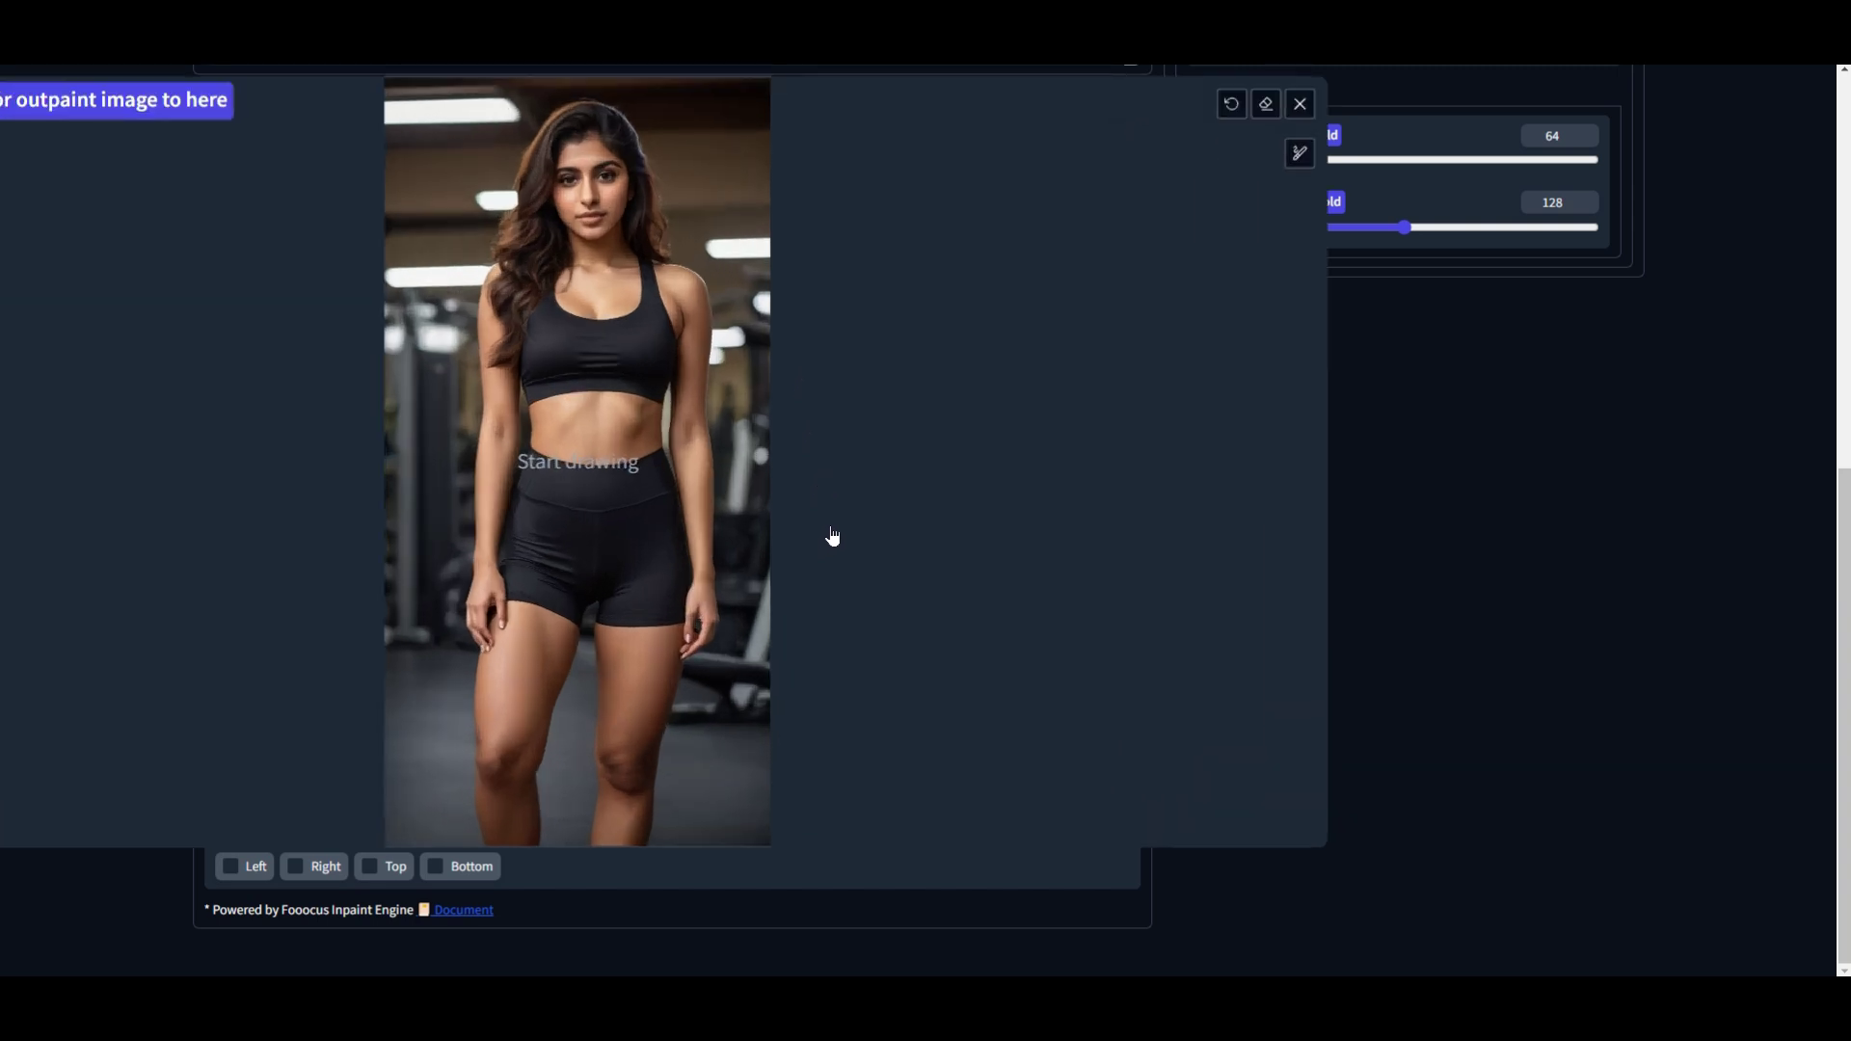
Enlarge the mask brush and paint over her sports top and shorts.
left_click(1299, 152)
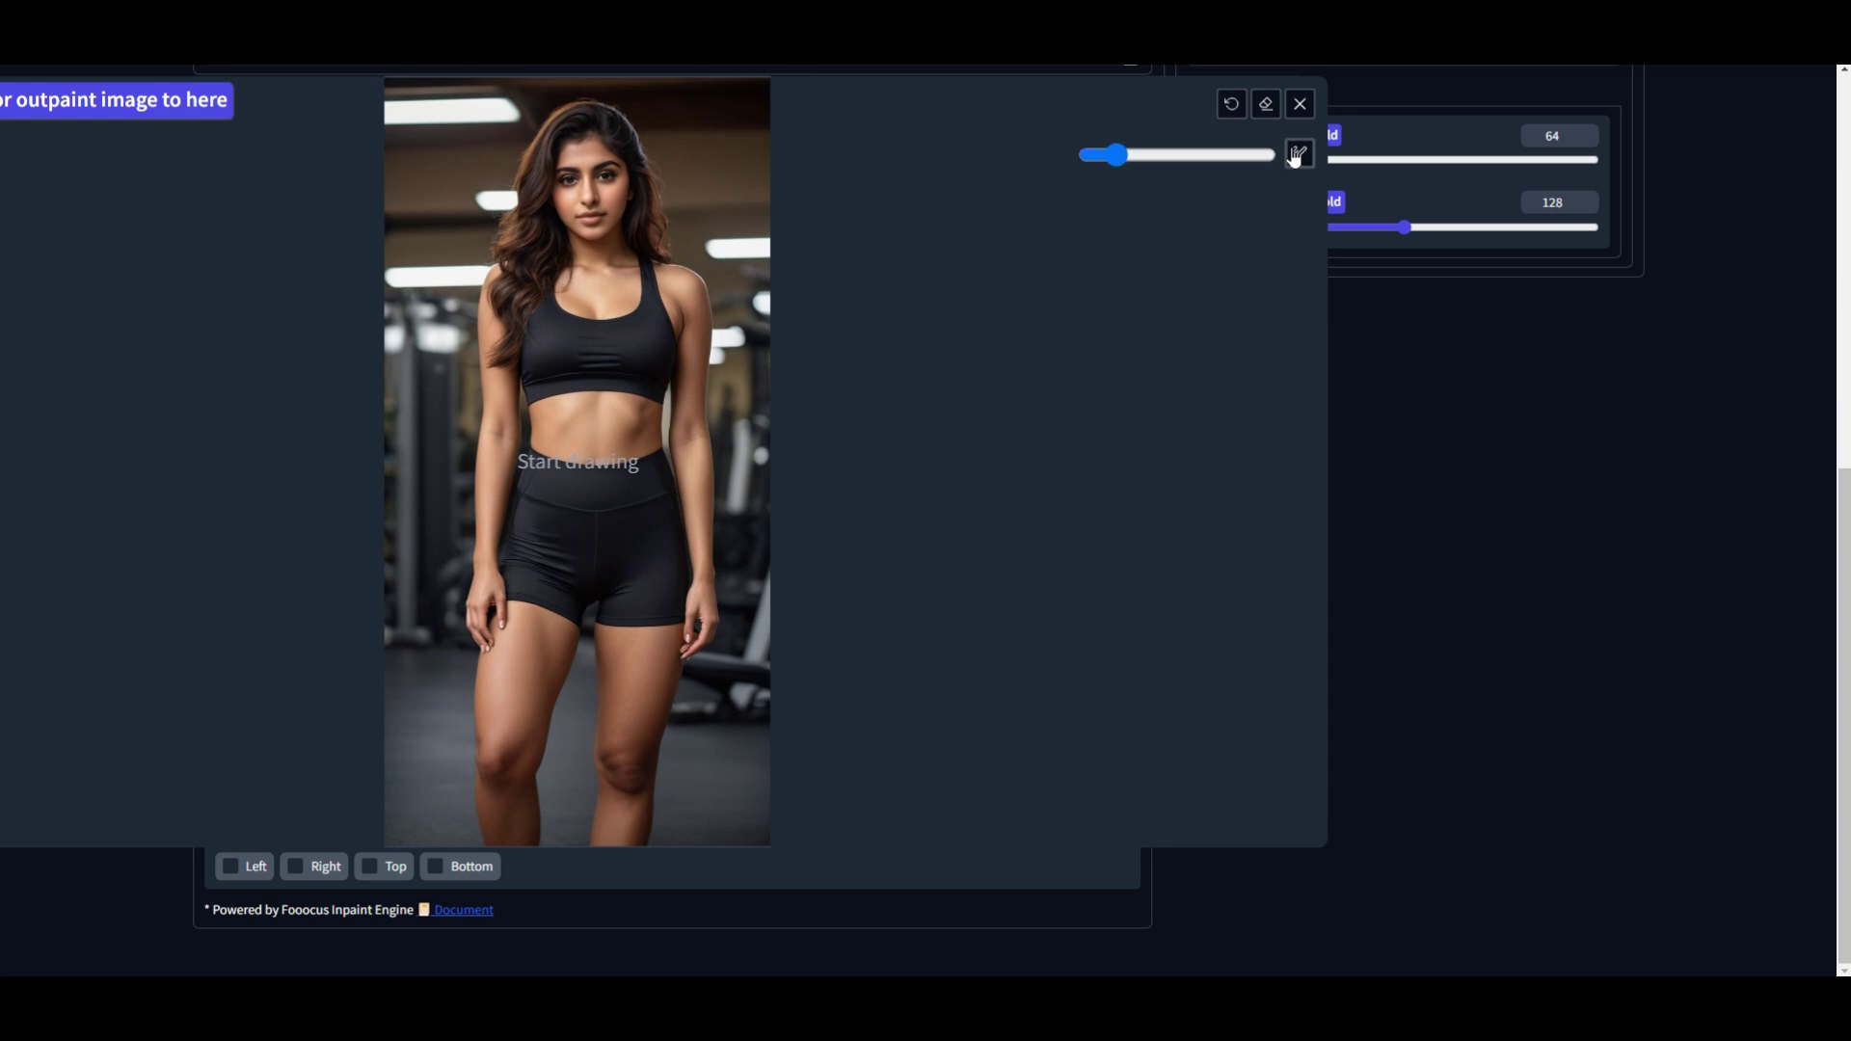
left_click_drag(1117, 164, 1165, 148)
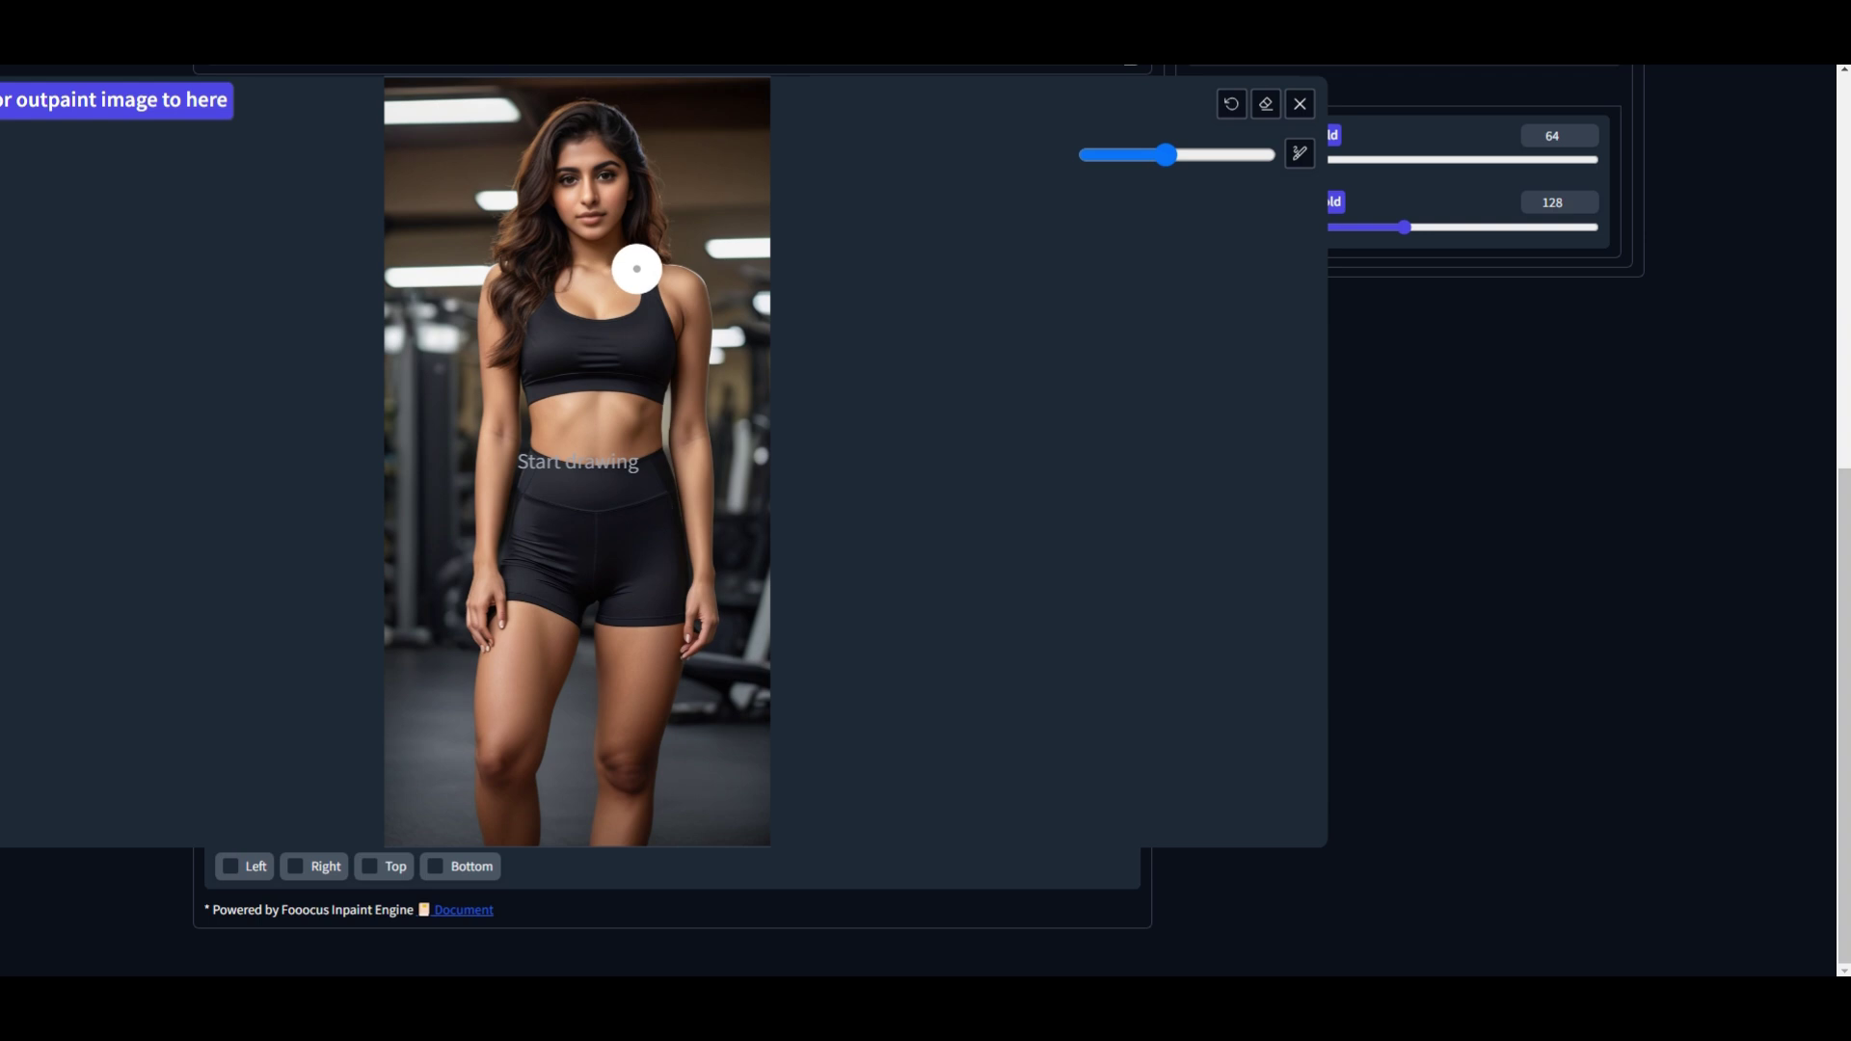
mouse_move(641, 280)
left_mouse_down()
mouse_move(654, 341)
mouse_move(537, 331)
mouse_move(546, 280)
mouse_move(644, 421)
mouse_move(657, 669)
mouse_move(533, 479)
mouse_move(514, 626)
mouse_move(574, 669)
mouse_move(540, 649)
mouse_move(584, 429)
left_mouse_up()
Close the mask editor and generate the inpainted red-dress version of the gym photo.
key("s")
scroll(1012, 444, "up", 3)
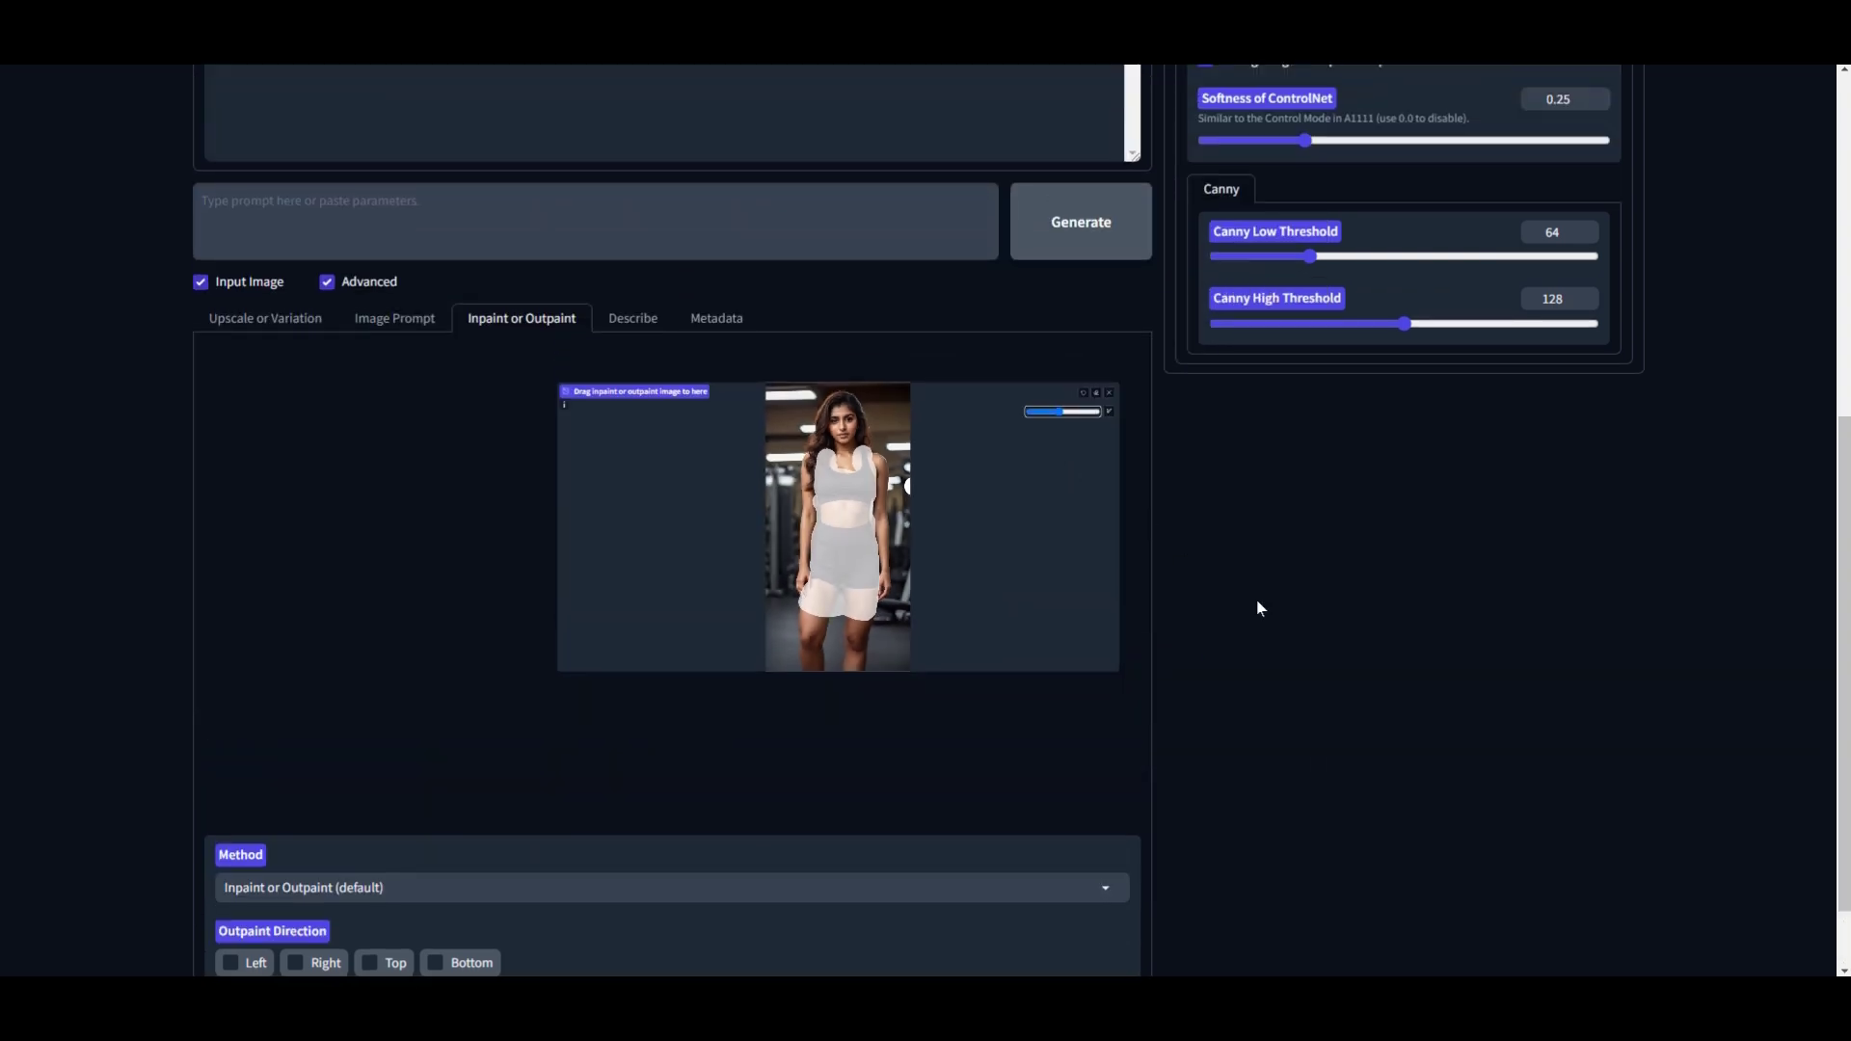
scroll(1259, 609, "up", 1)
scroll(1259, 609, "down", 3)
left_click(1081, 236)
Bring up save options for the red belted dress result and view the second result.
scroll(1282, 646, "up", 2)
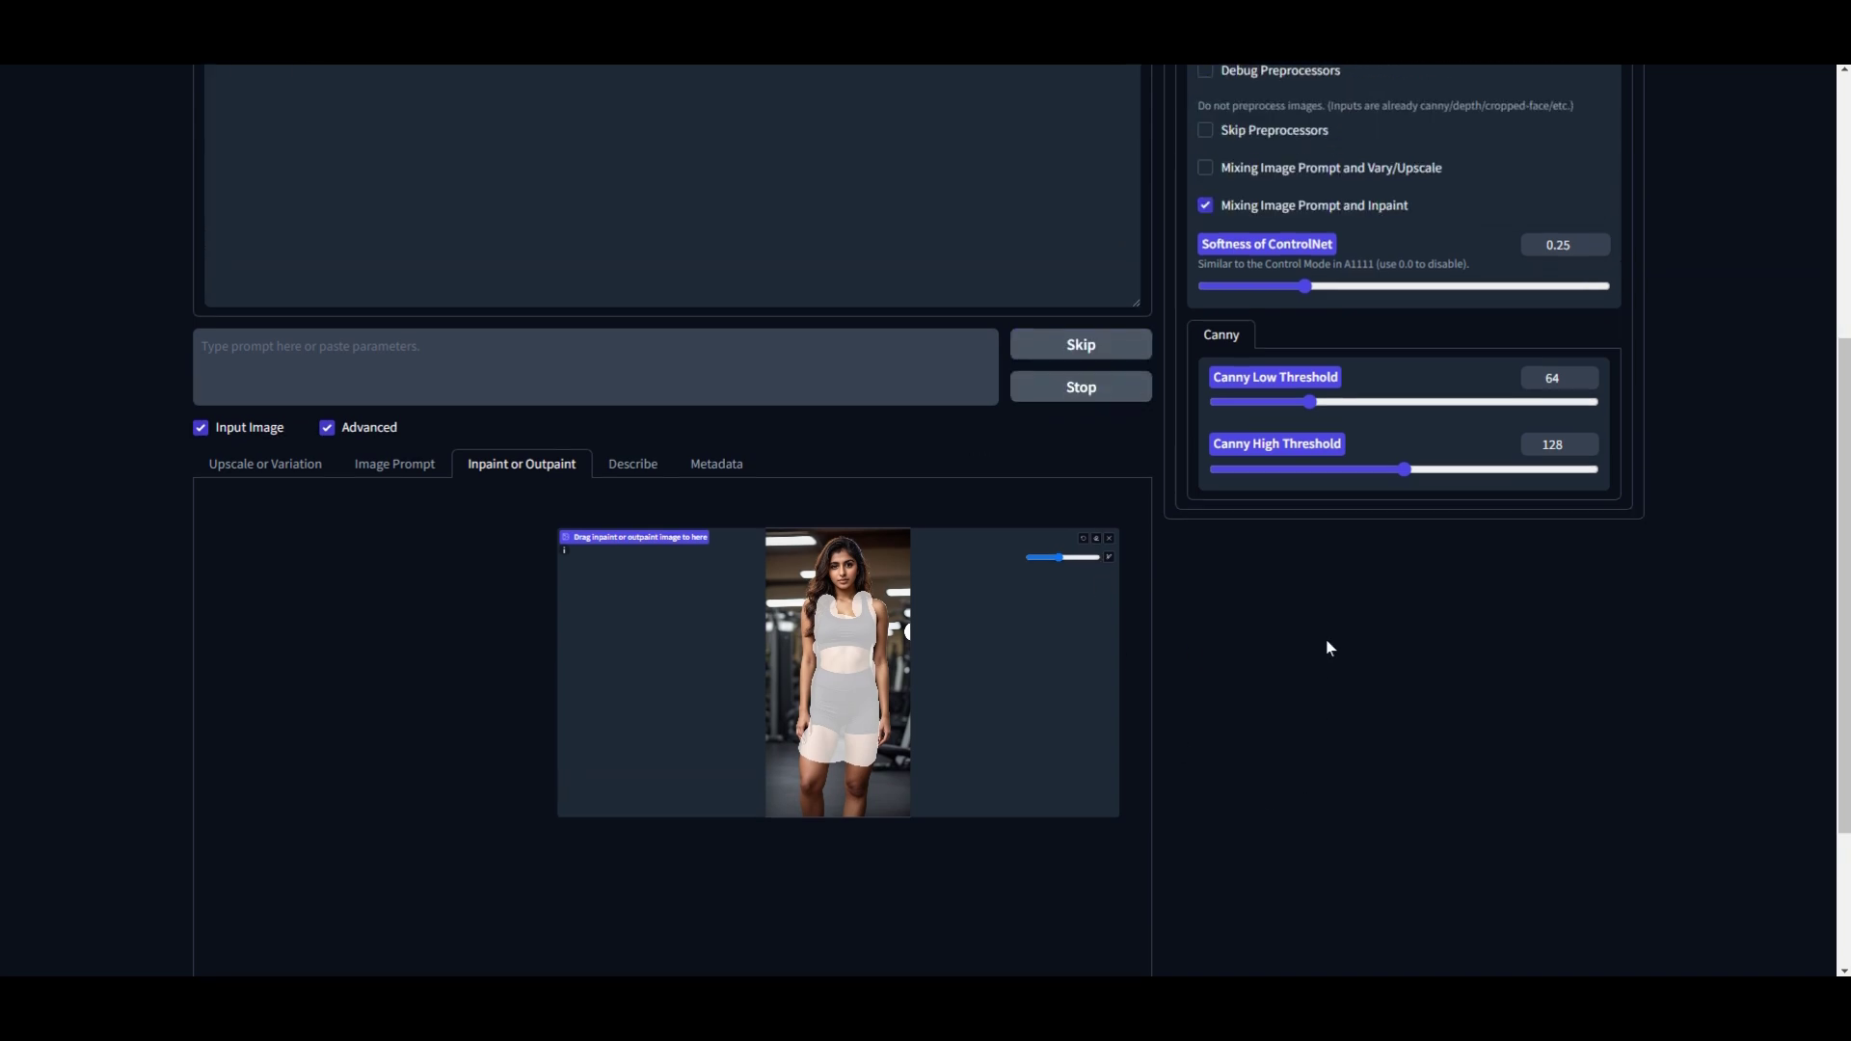
scroll(1326, 640, "up", 5)
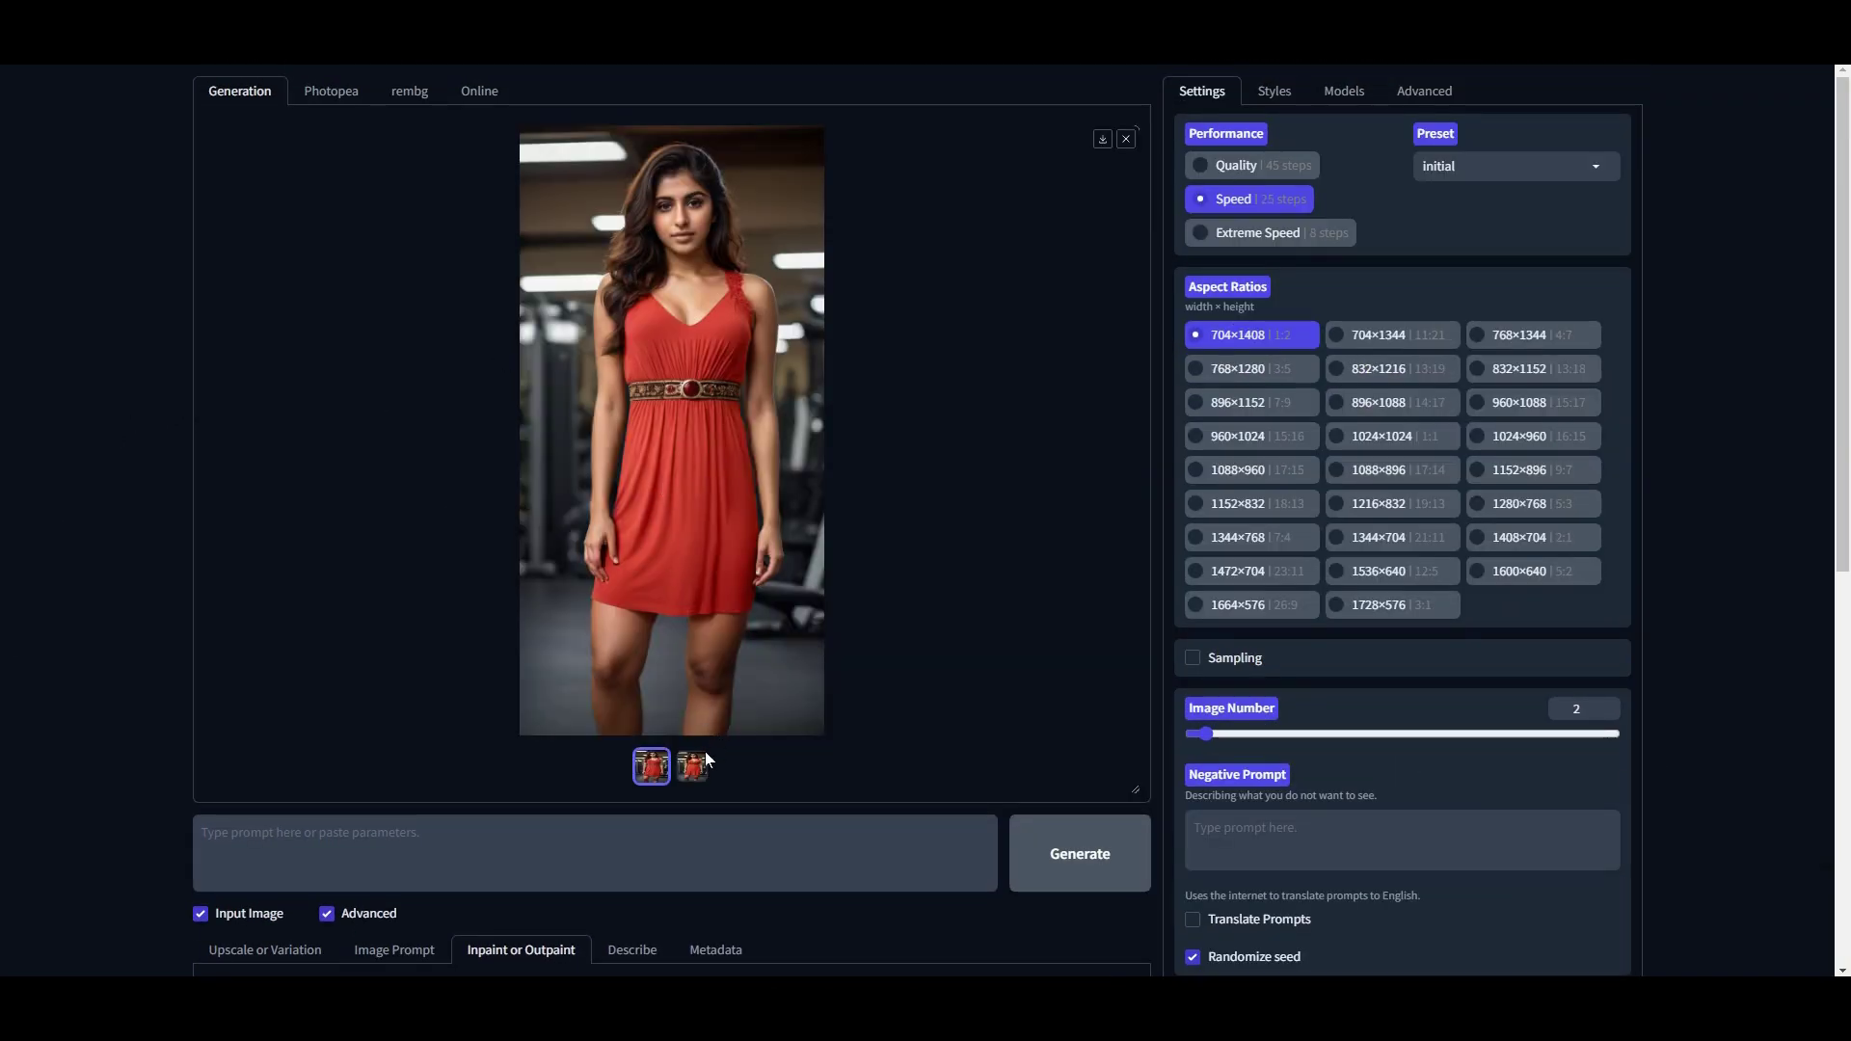
right_click(672, 512)
key("Escape")
left_click(692, 766)
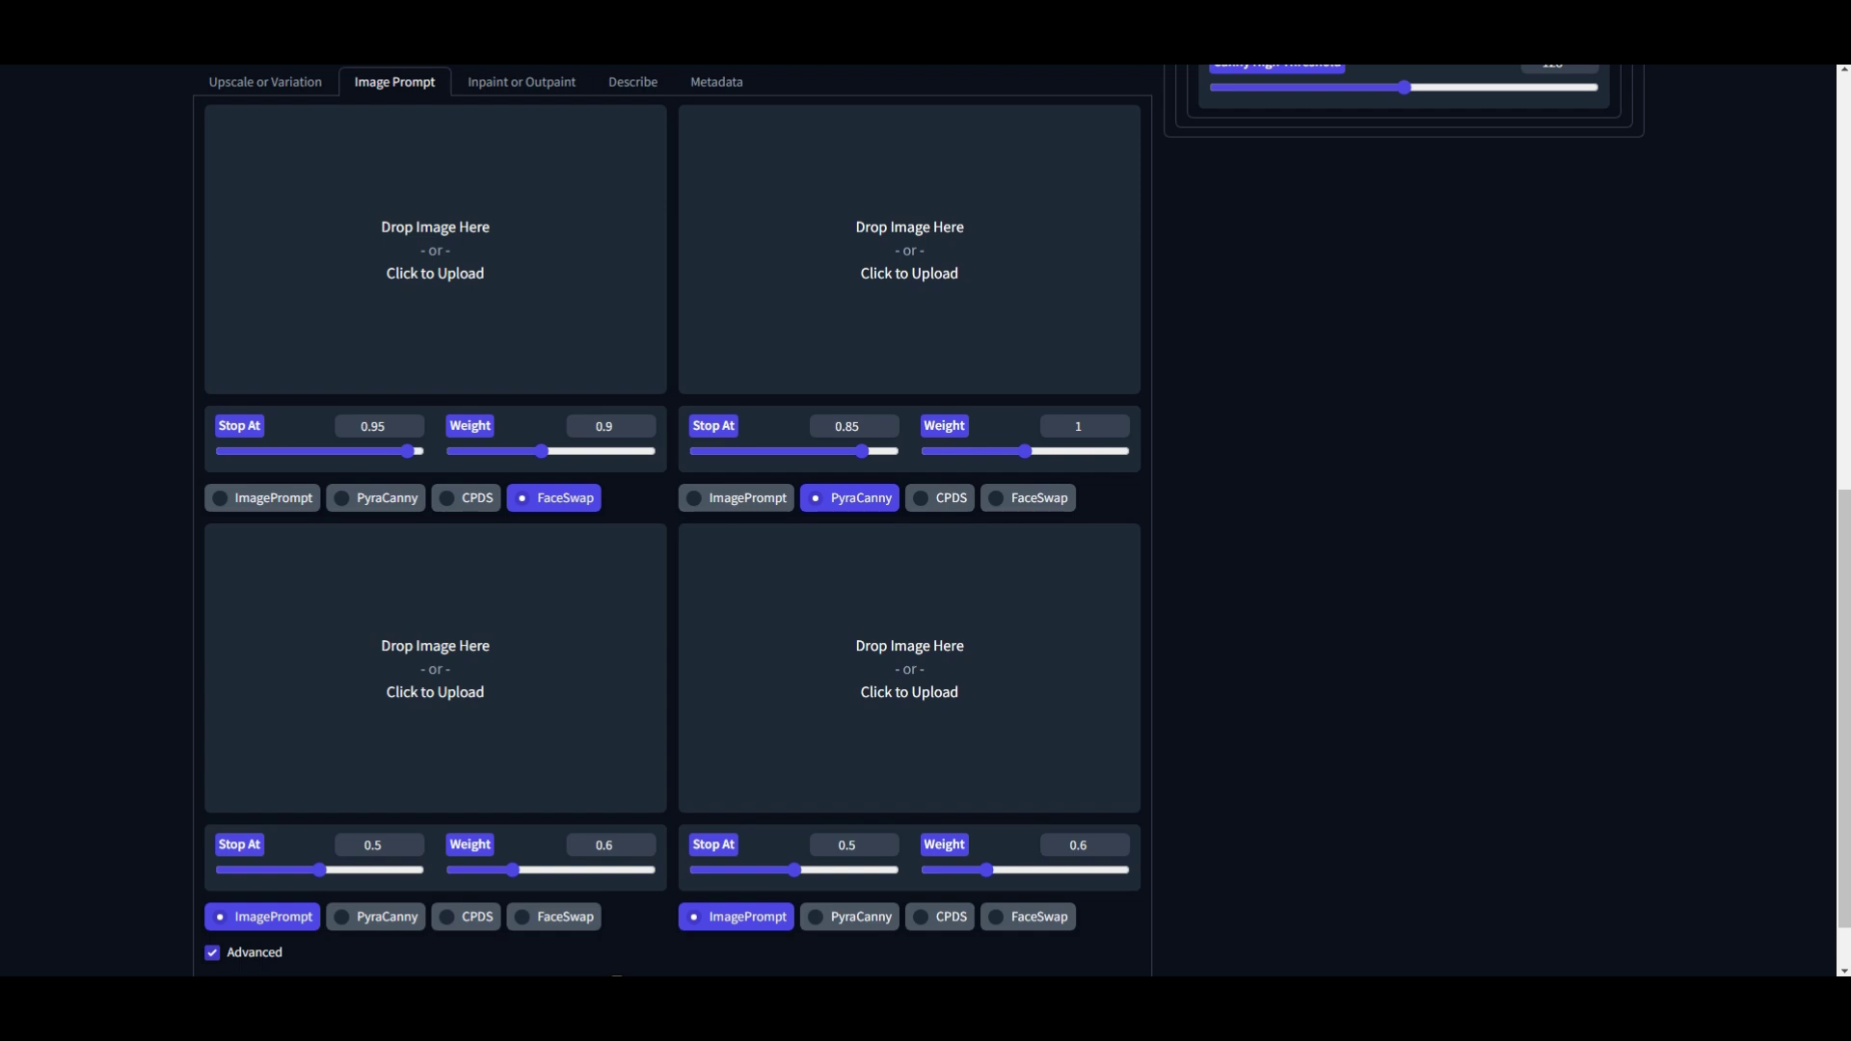
Add the pink dress as an ImagePrompt, load the side-pose gym photo, and mask her outfit.
left_click_drag(418, 288, 419, 290)
left_click(260, 497)
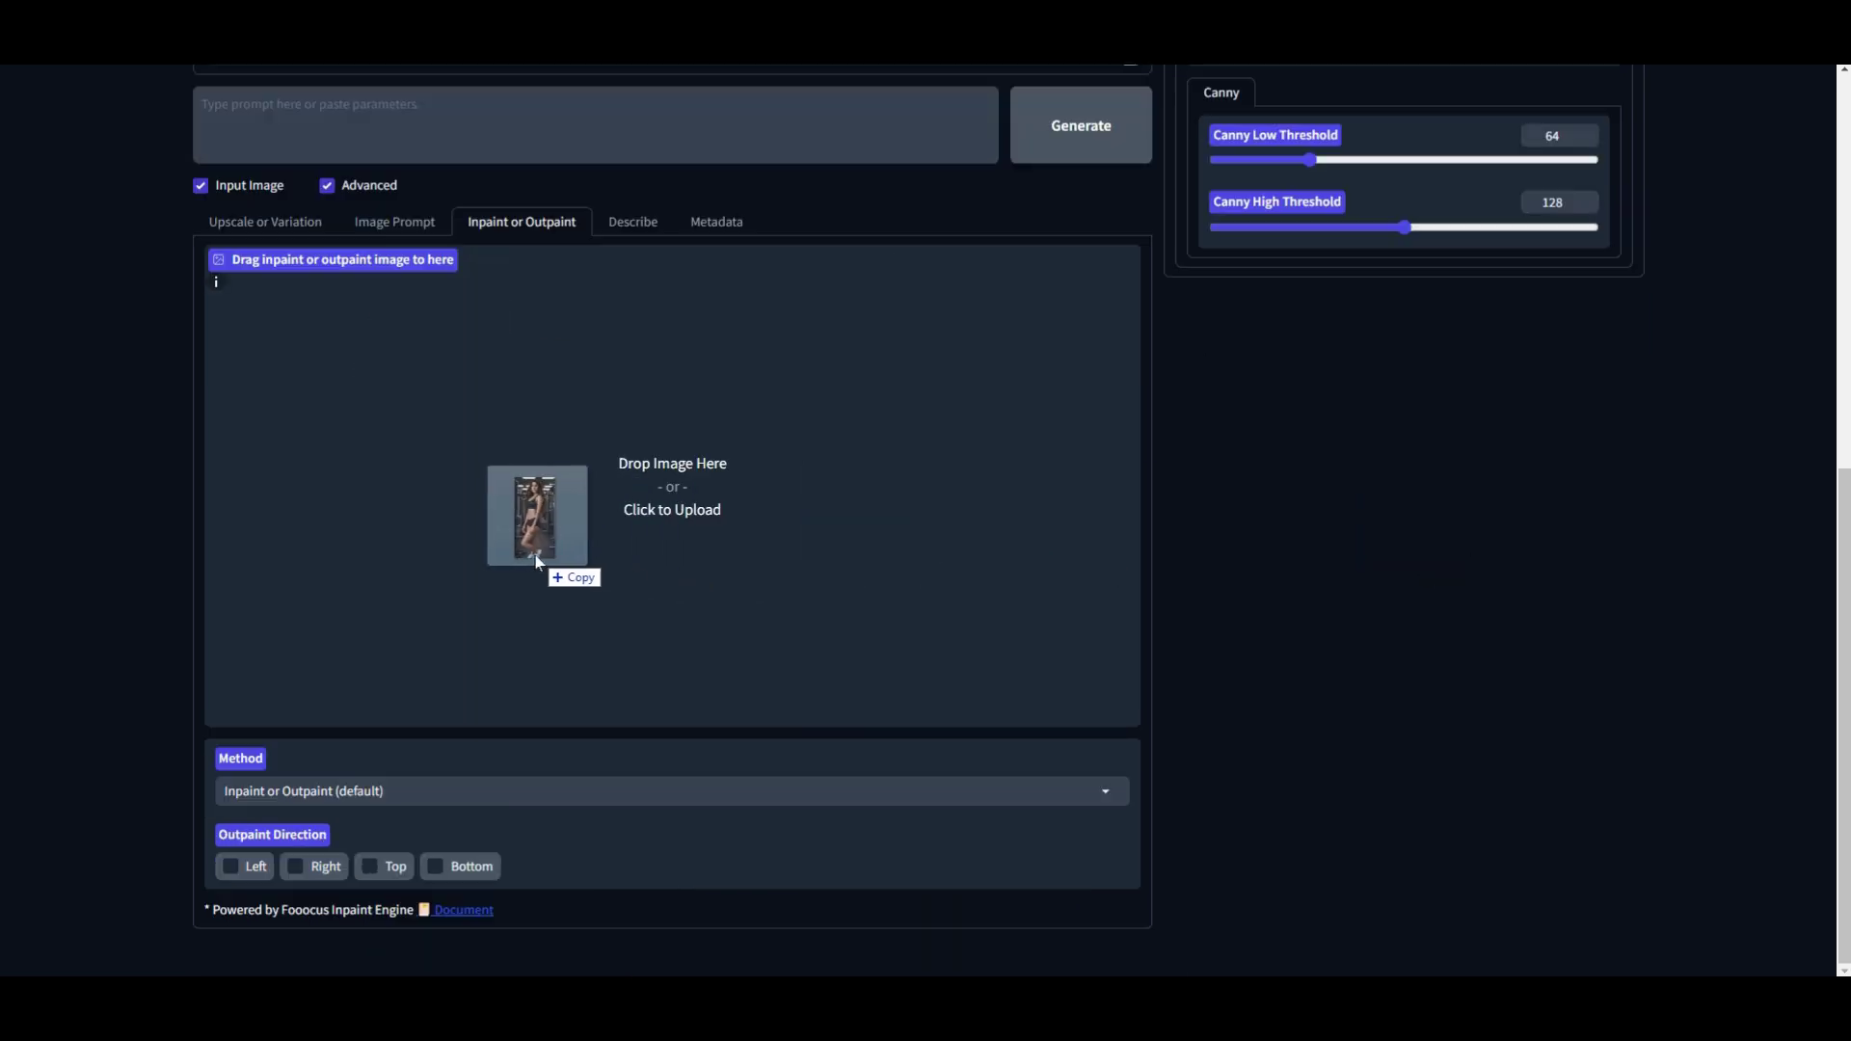
left_click_drag(537, 517, 669, 483)
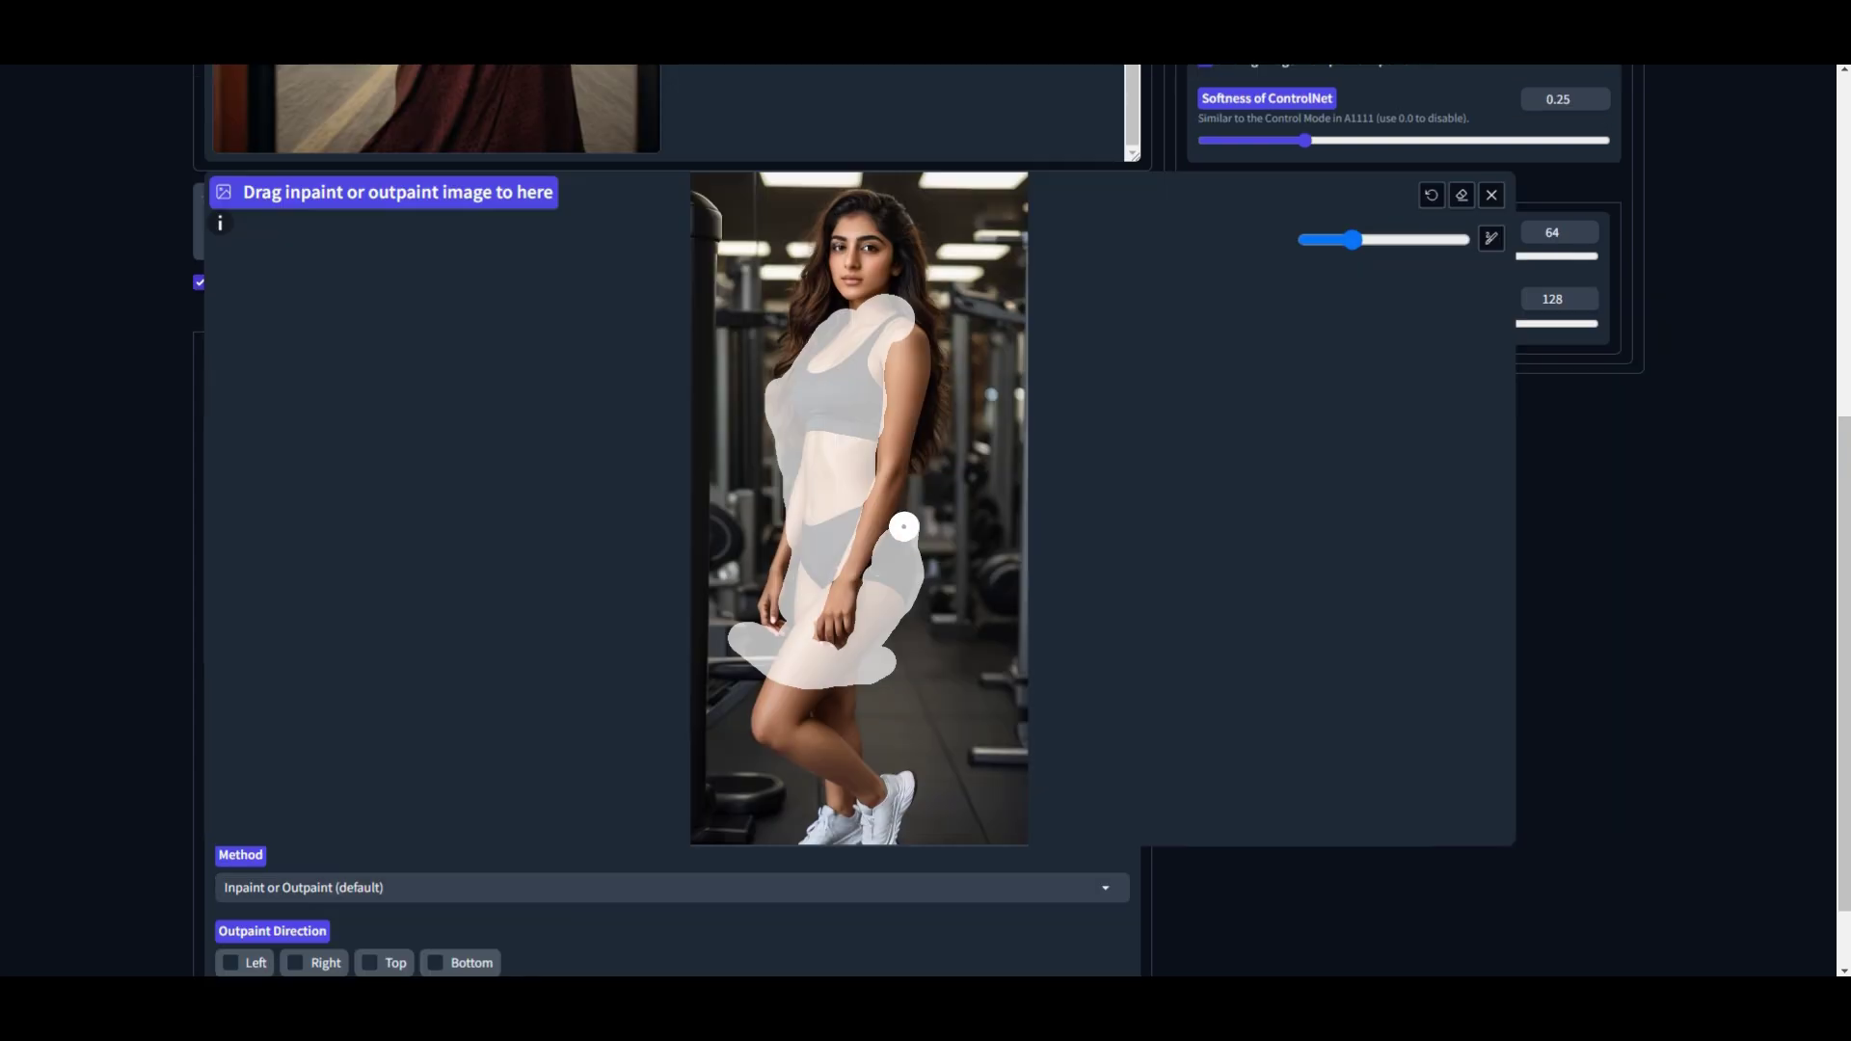
left_click_drag(903, 528, 930, 444)
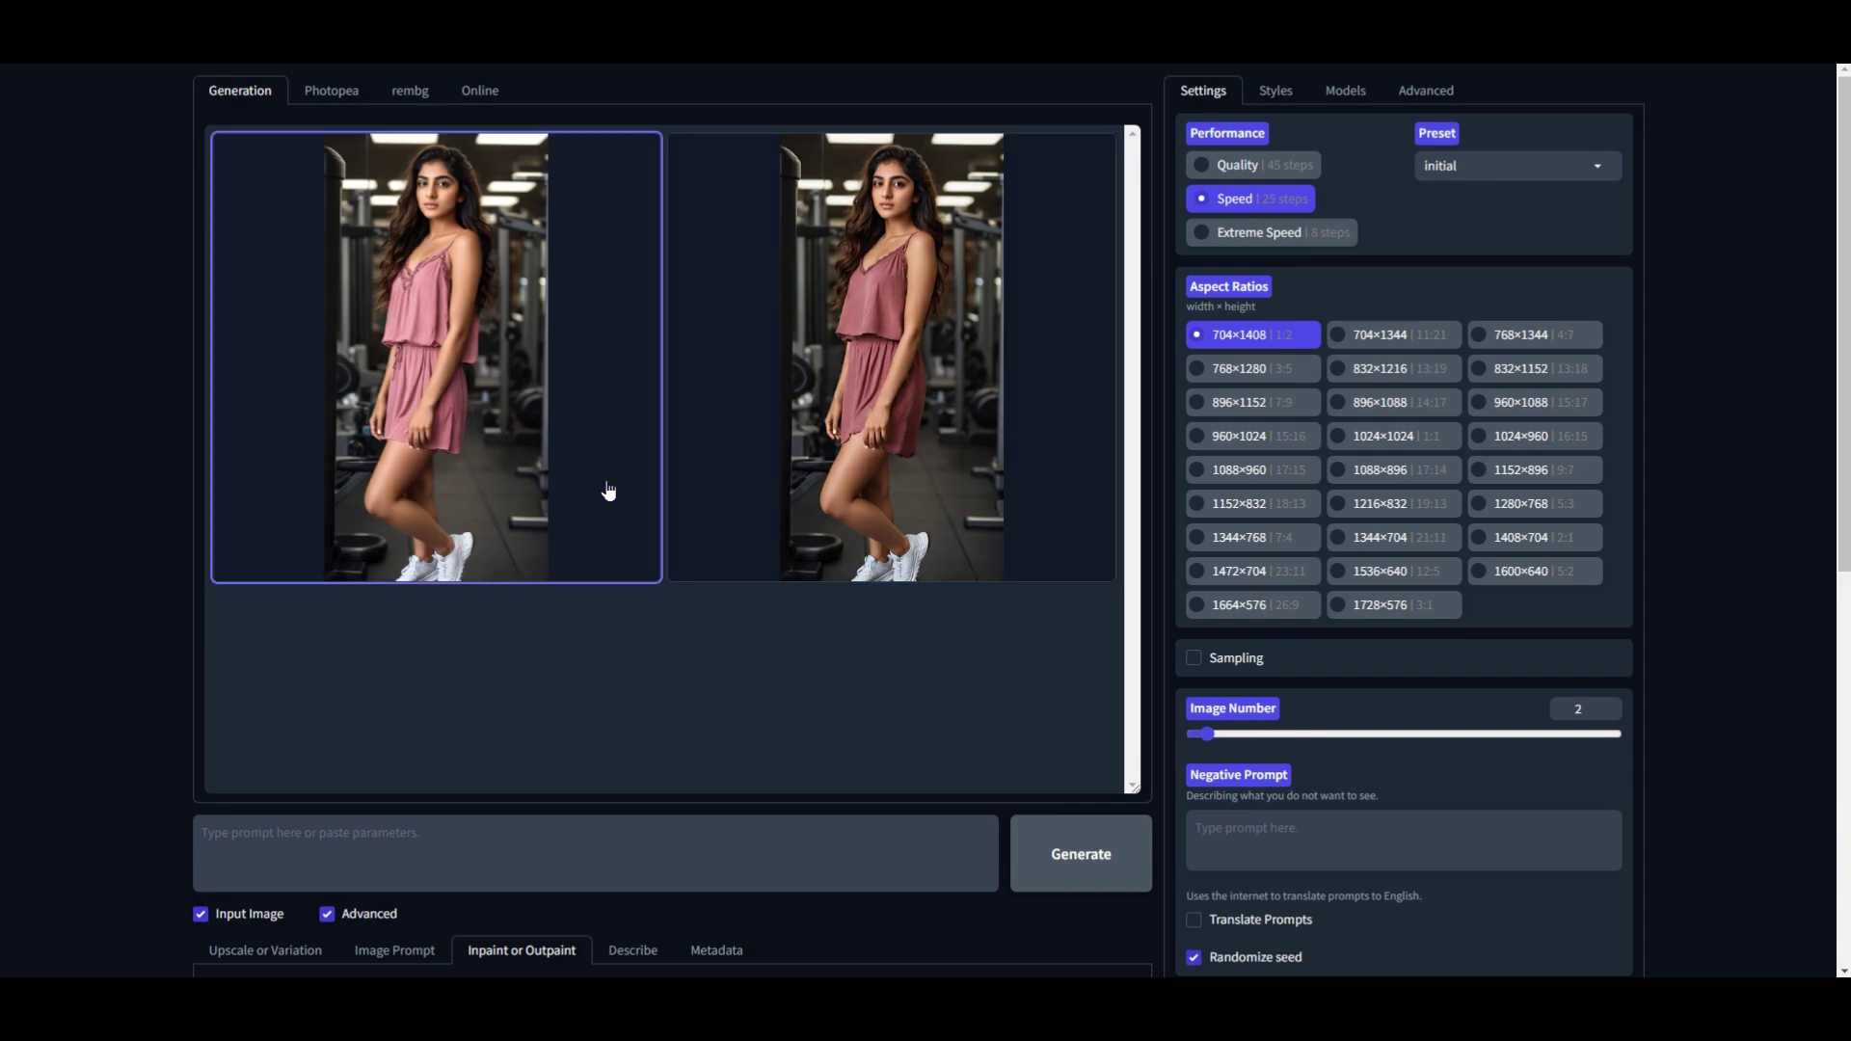
Right-click the left pink-dress result to reach Save image as.
right_click(413, 343)
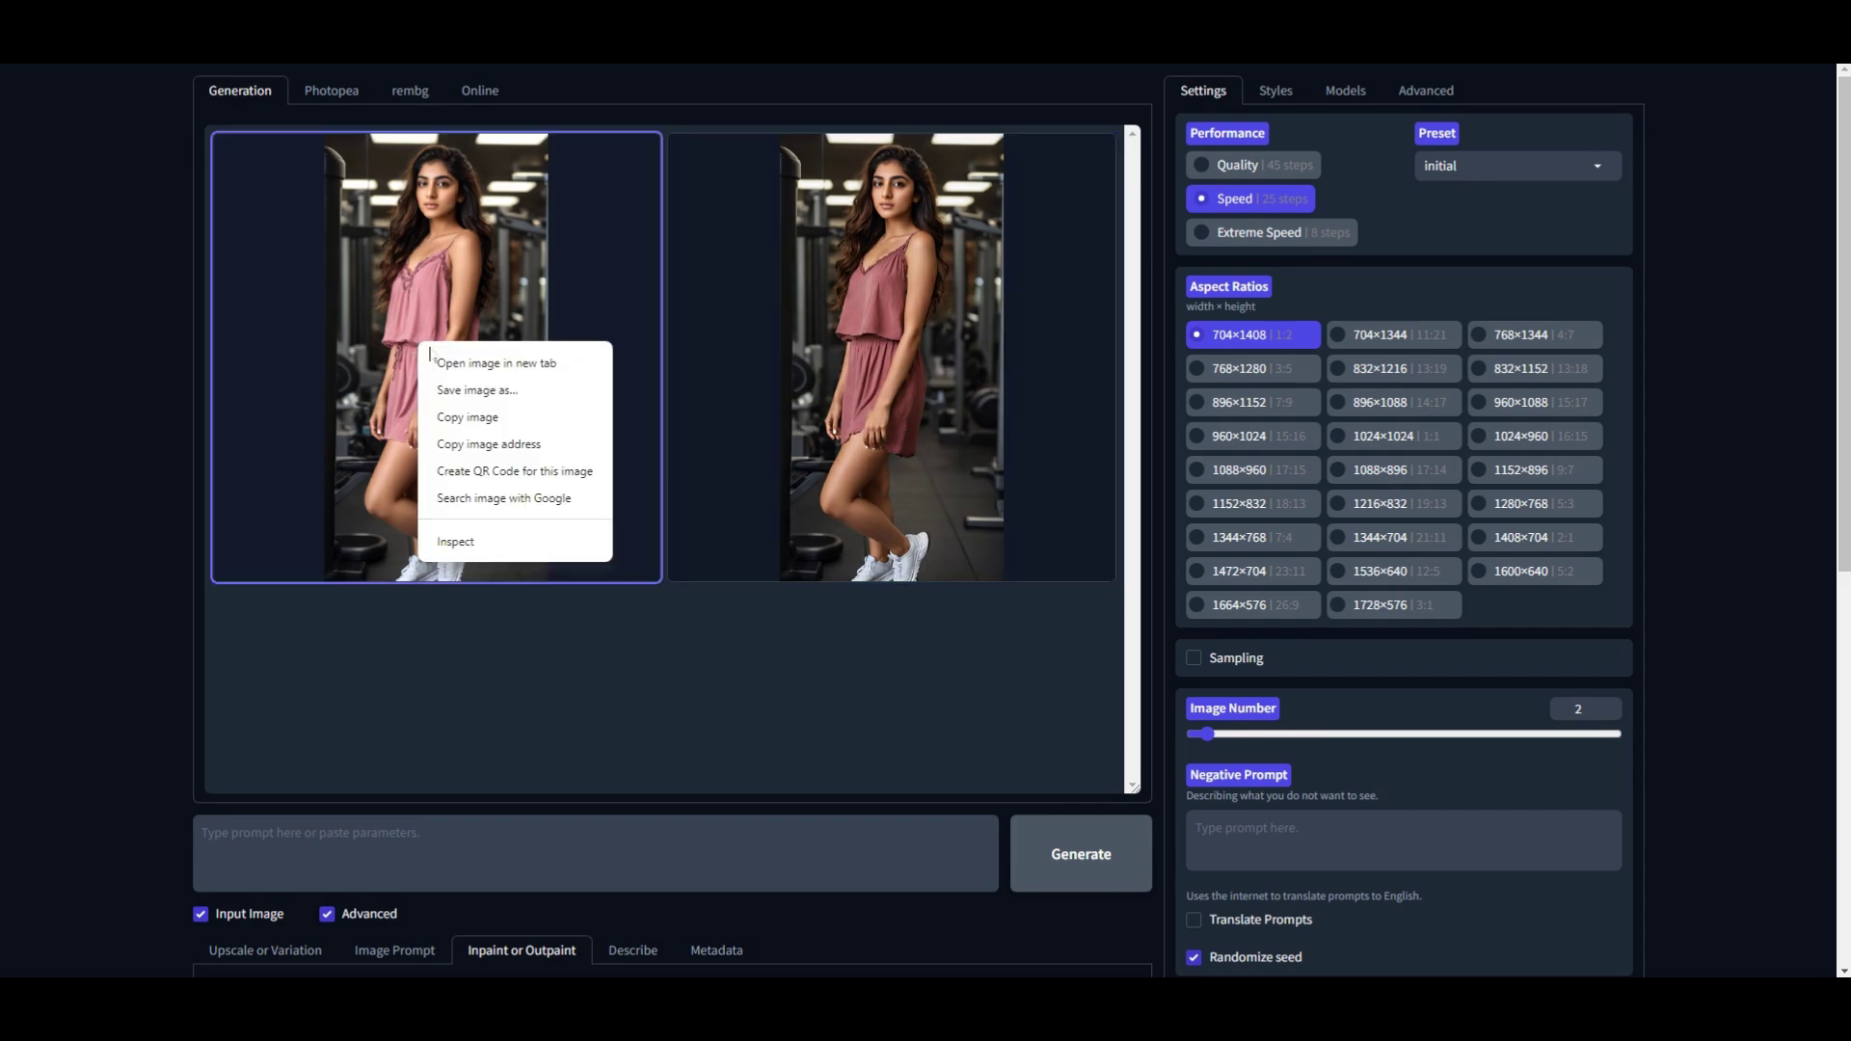